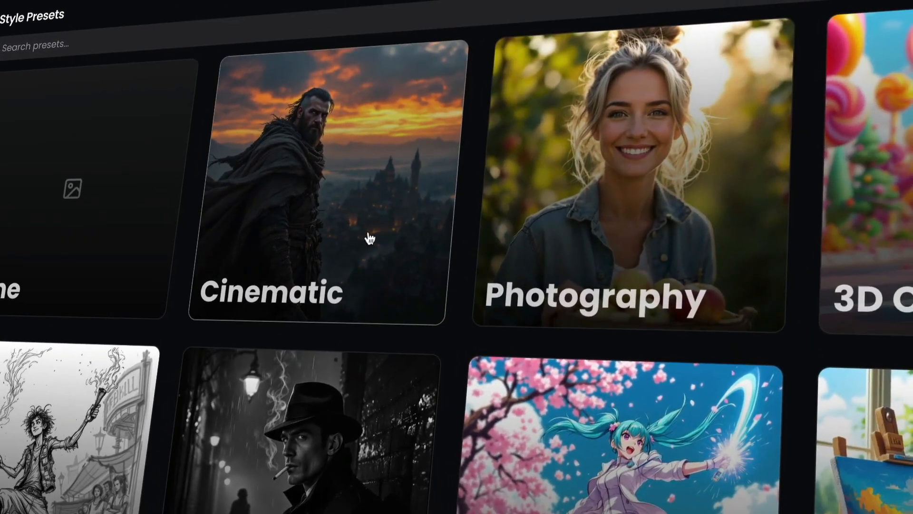
# - Apply the Cinematic style preset to the new video and generate it from the entered description
pyautogui.click(362, 239)
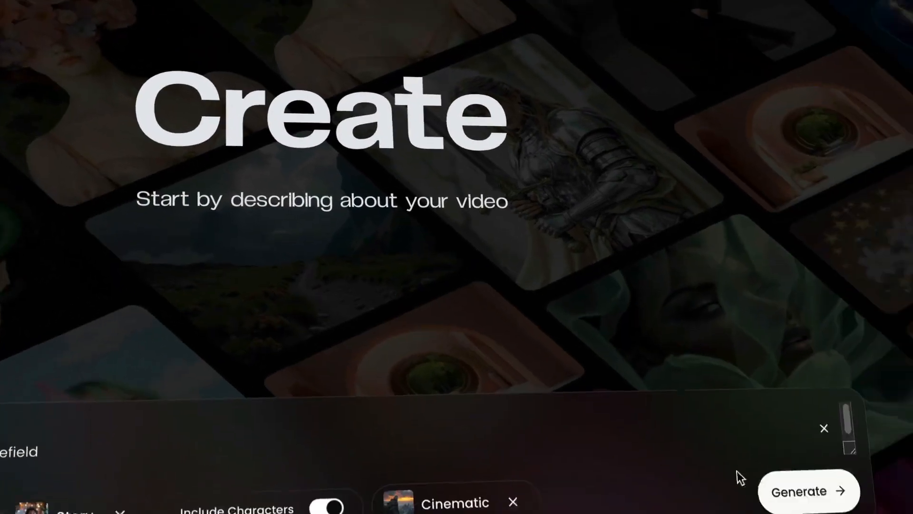
pyautogui.click(698, 423)
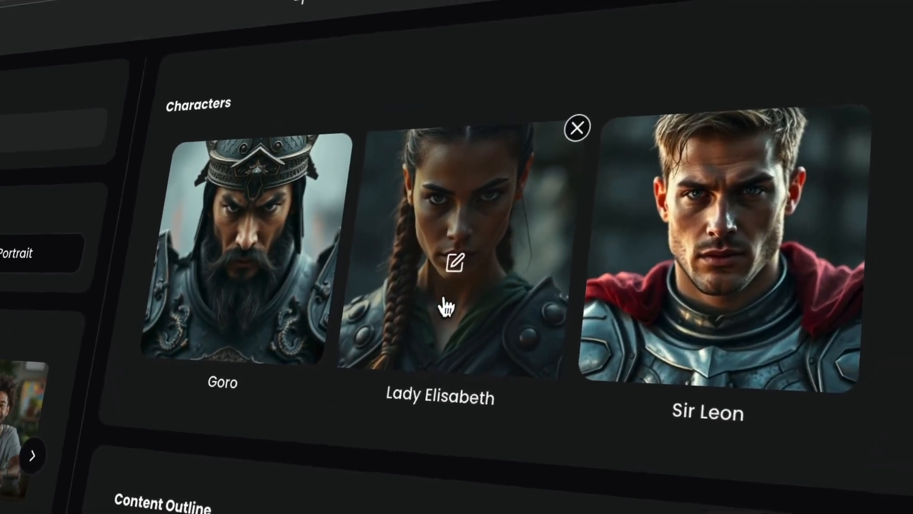
# - Open the details of the character Lady Elisabeth for review and close them without changes
pyautogui.click(516, 152)
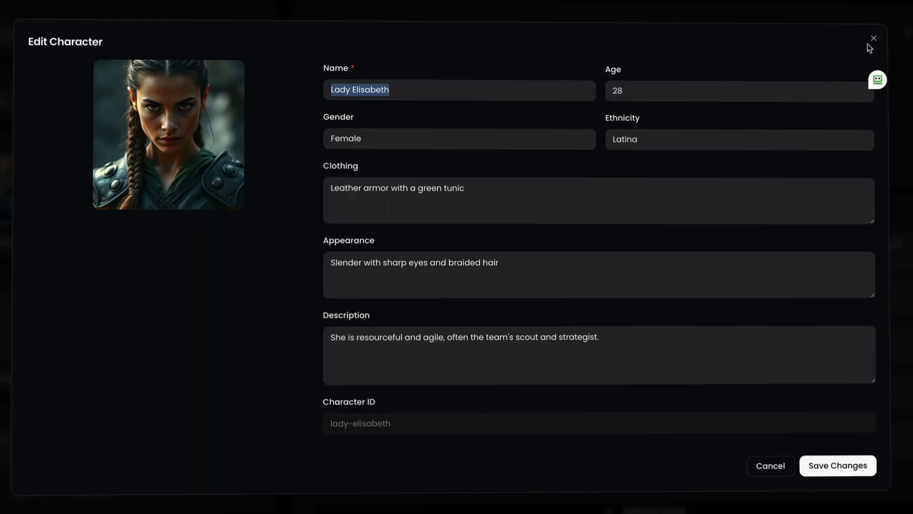
pyautogui.click(873, 39)
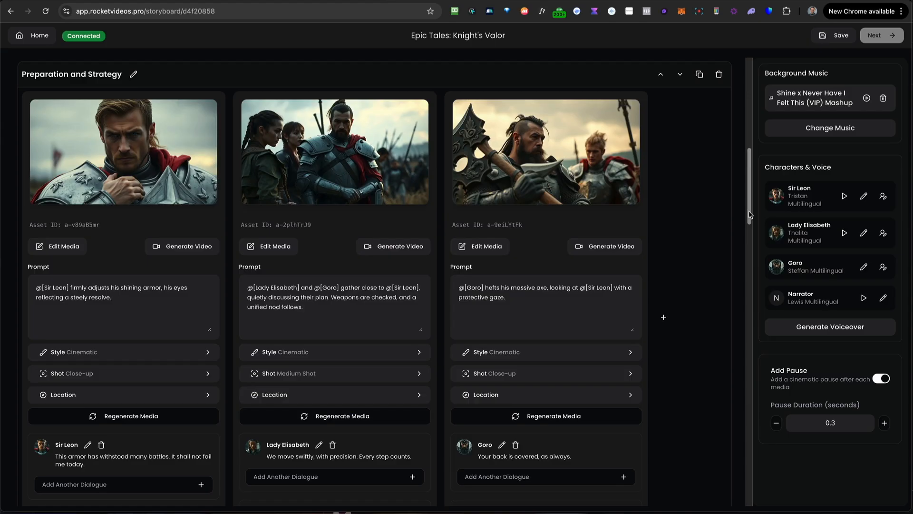
# - Insert "on a horse" after Sir Leon in the first prompt of the Charge Into Chaos scene and regenerate its image
pyautogui.scroll(-5, 749, 243)
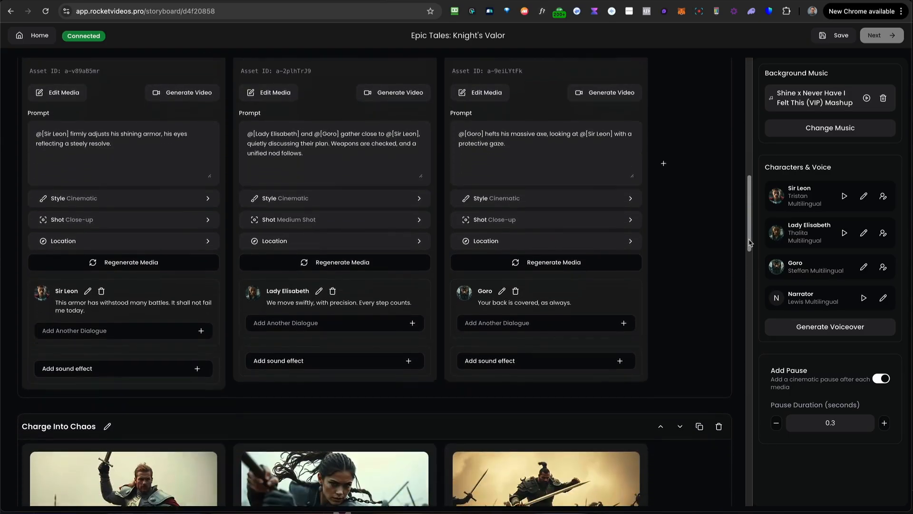
pyautogui.moveTo(749, 243); pyautogui.dragTo(749, 299)
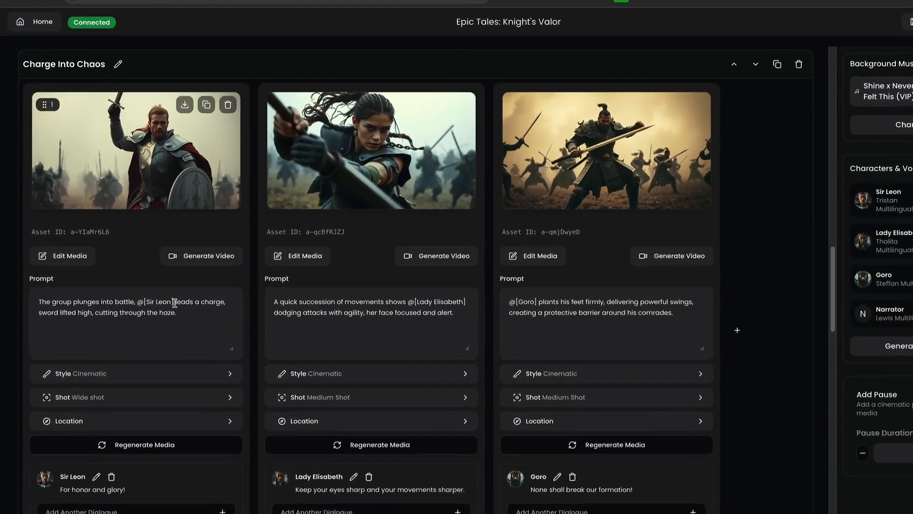
pyautogui.click(171, 287)
pyautogui.write('on a')
pyautogui.write(' horse')
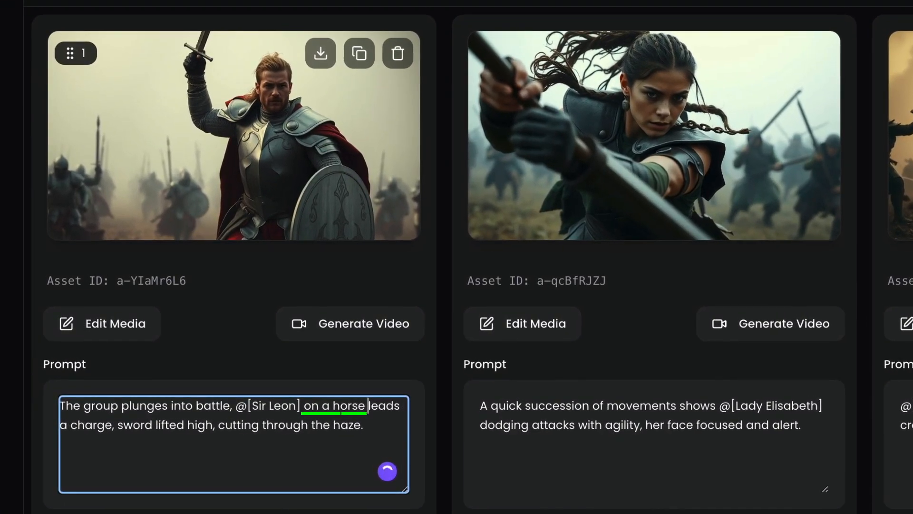
pyautogui.press('Return')
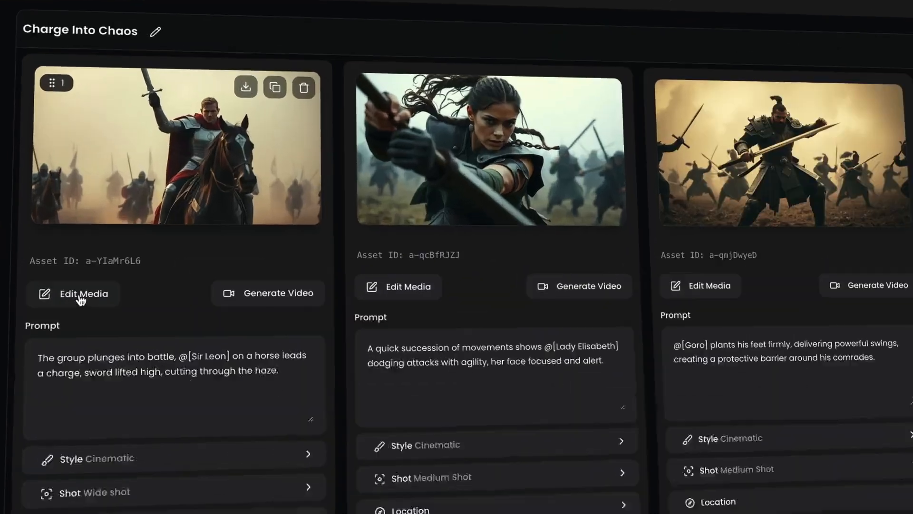
# - Open the mounted knight image for editing, mask the background beside him and enter the inpaint prompt "A castle"
pyautogui.click(77, 282)
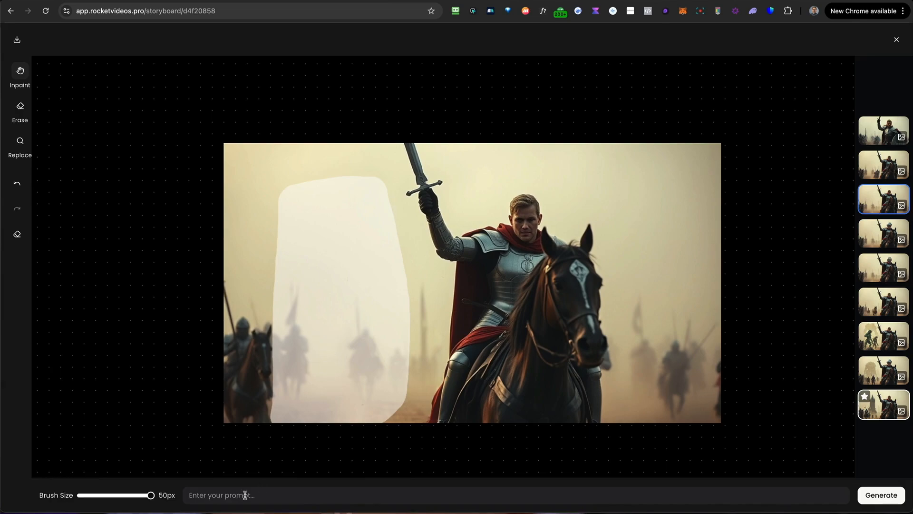
pyautogui.click(245, 495)
pyautogui.write('A castle')
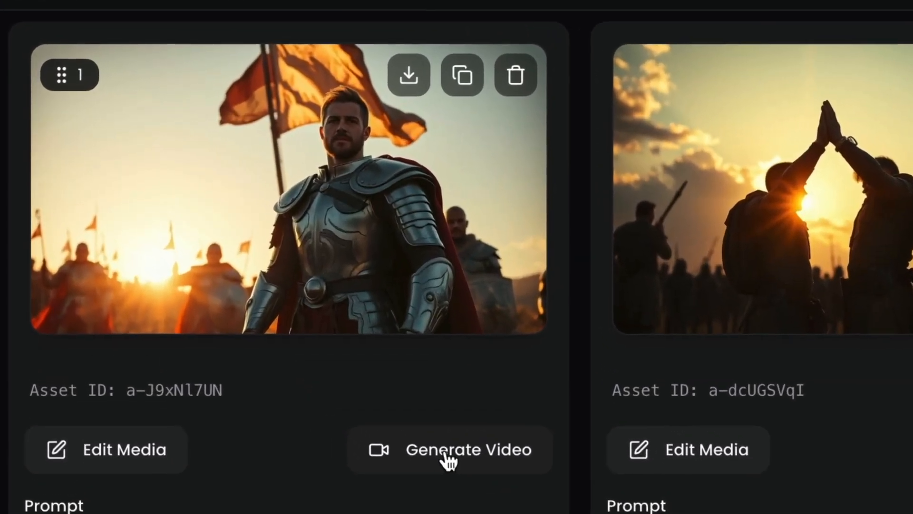
# - Generate a video from the image of the armored knight in front of the orange flag and preview the clip
pyautogui.click(374, 398)
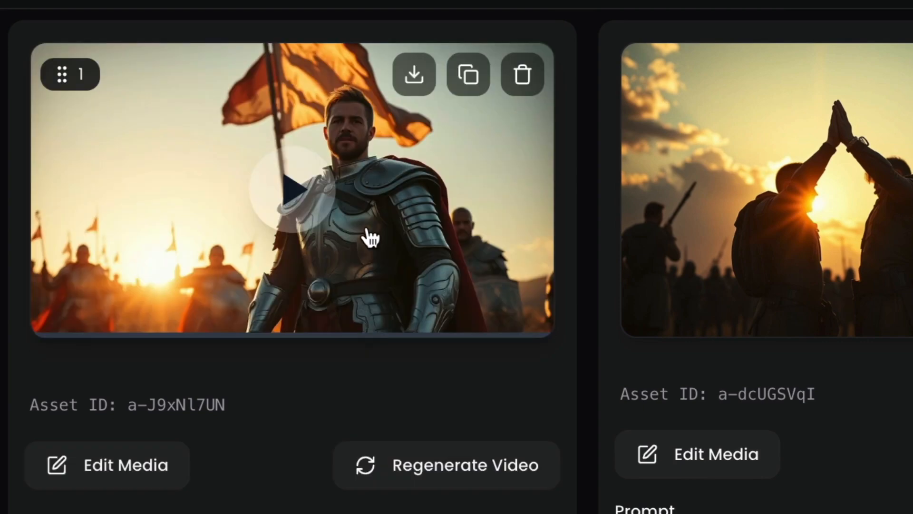
pyautogui.click(298, 208)
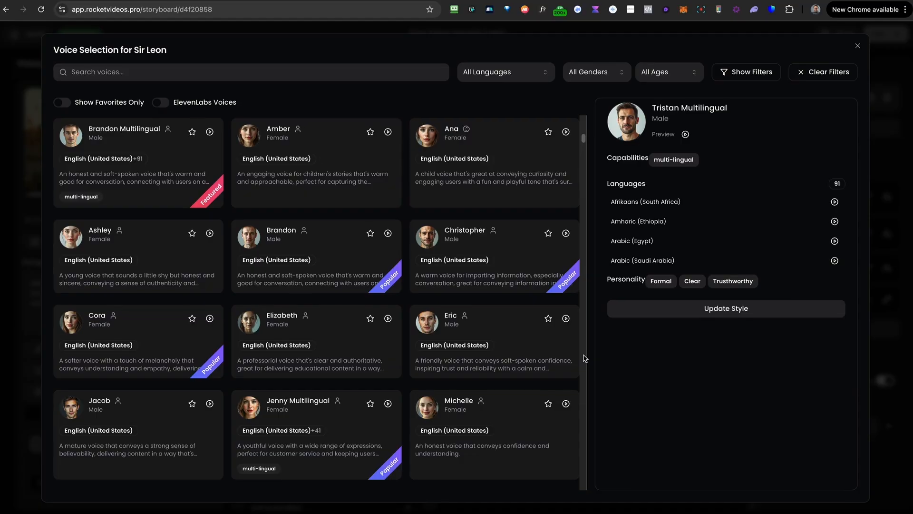
# - Look through the available voices in the voice selection for Sir Leon
pyautogui.scroll(-3, 590, 357)
pyautogui.scroll(-5, 607, 360)
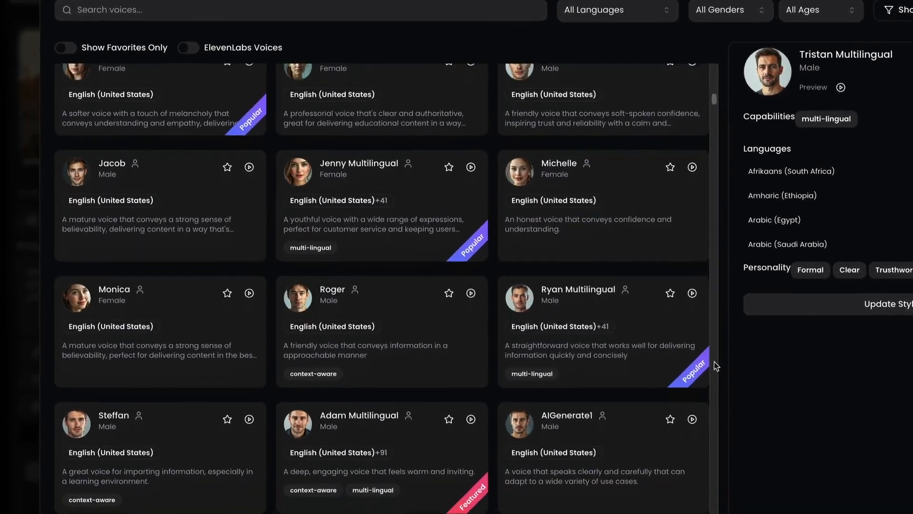
pyautogui.scroll(-2, 760, 369)
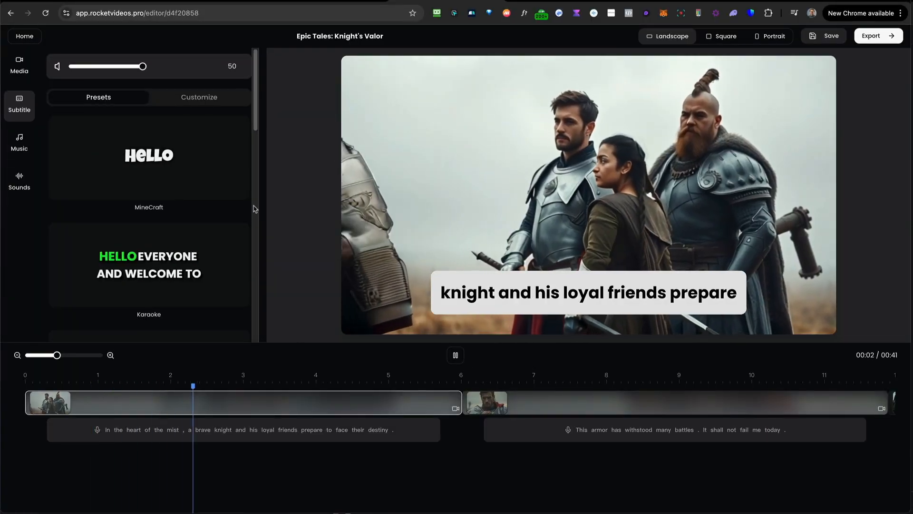
# - Look through the subtitle presets and switch the video format to Portrait and finally to Square
pyautogui.scroll(-5, 255, 122)
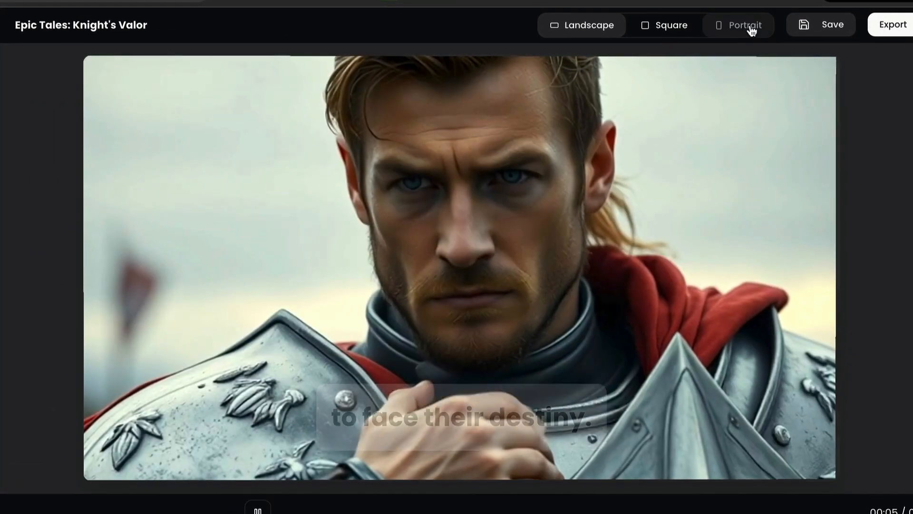
pyautogui.click(747, 27)
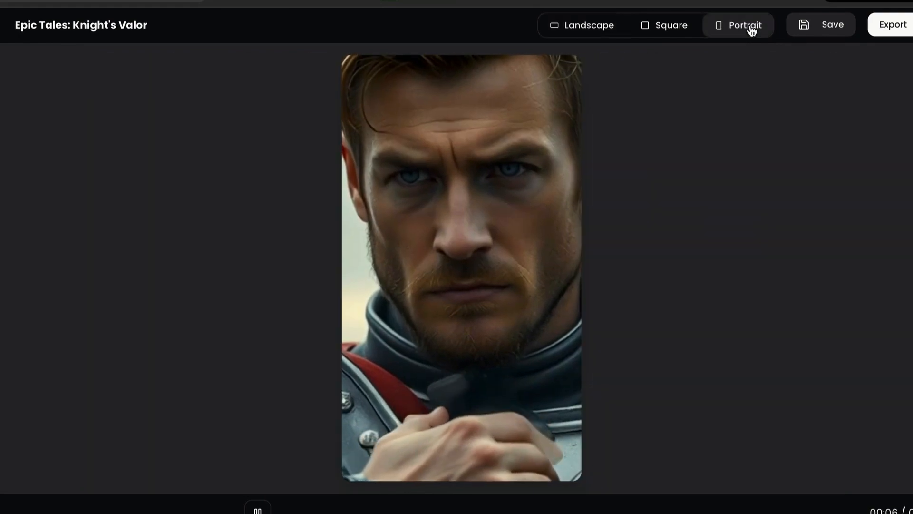
pyautogui.click(669, 30)
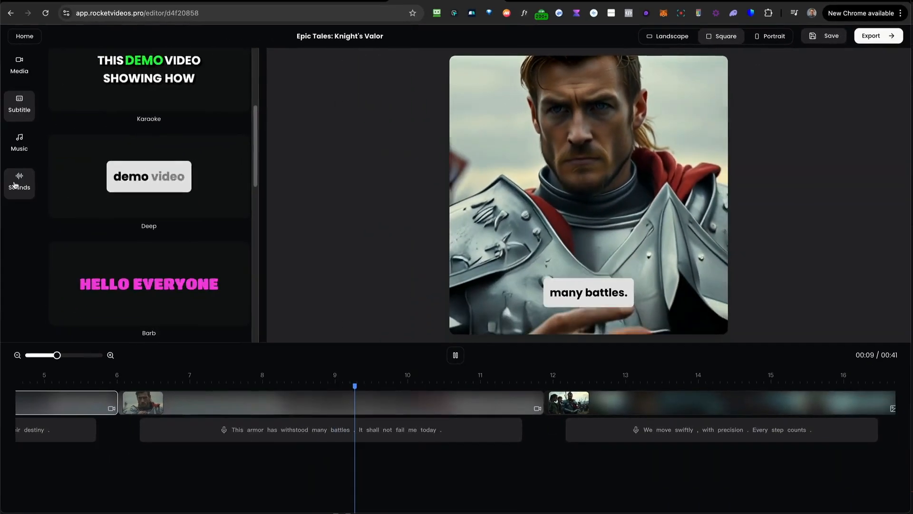
# - Examine the sound effects library and the transition presets, and pause the video preview
pyautogui.click(15, 184)
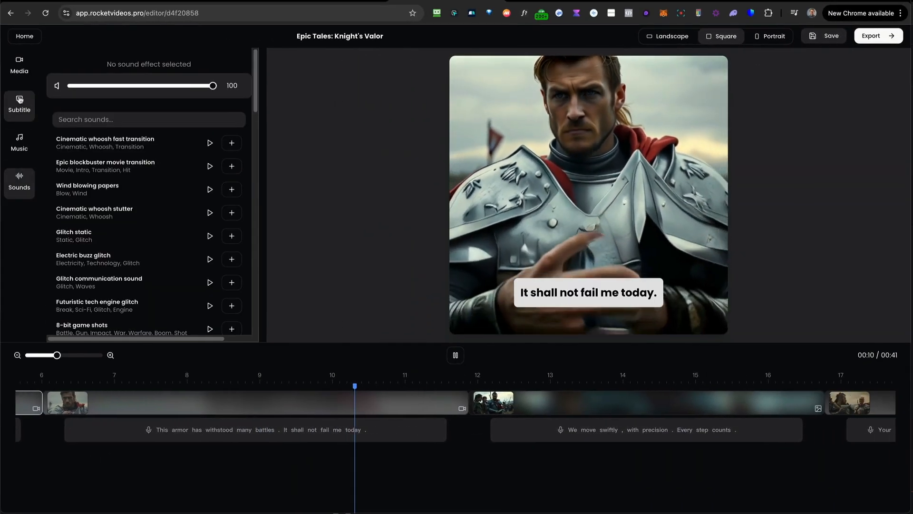
pyautogui.click(19, 65)
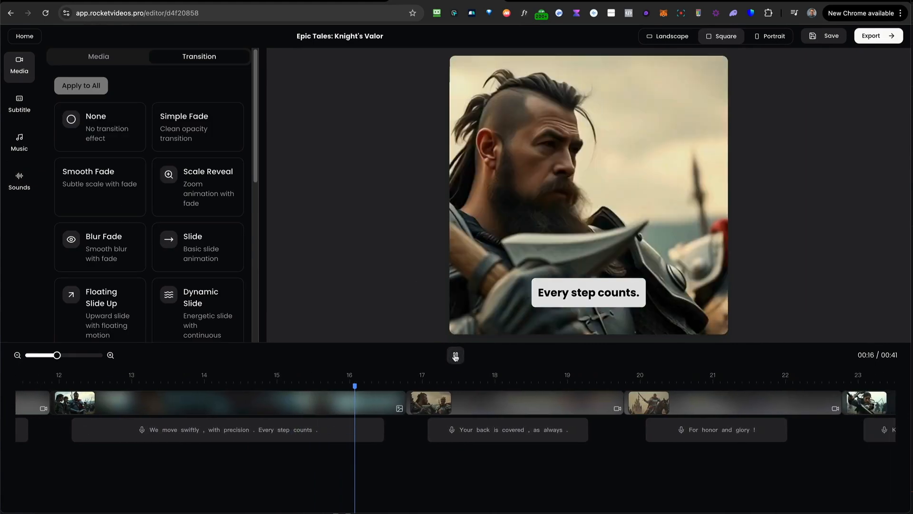
pyautogui.click(455, 356)
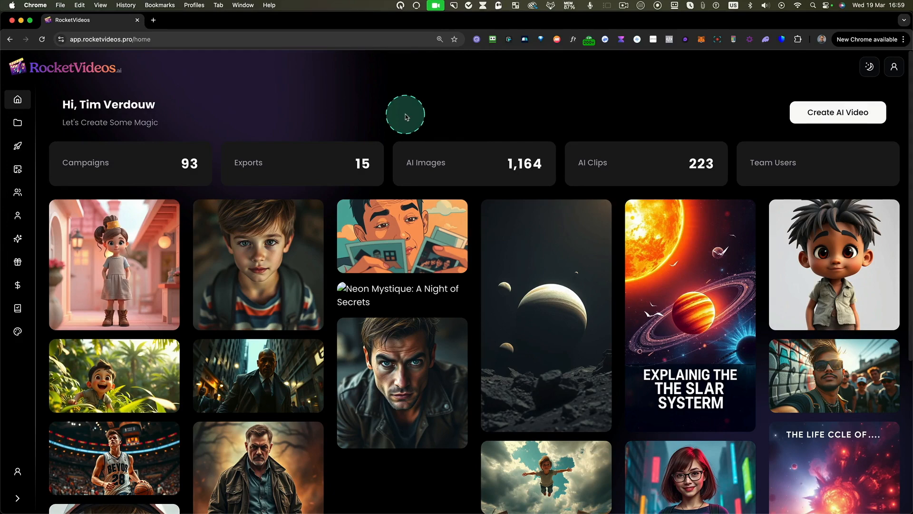
# - Browse the video gallery on the home page, preview the Paris Shadows video and close it
pyautogui.scroll(-2, 405, 117)
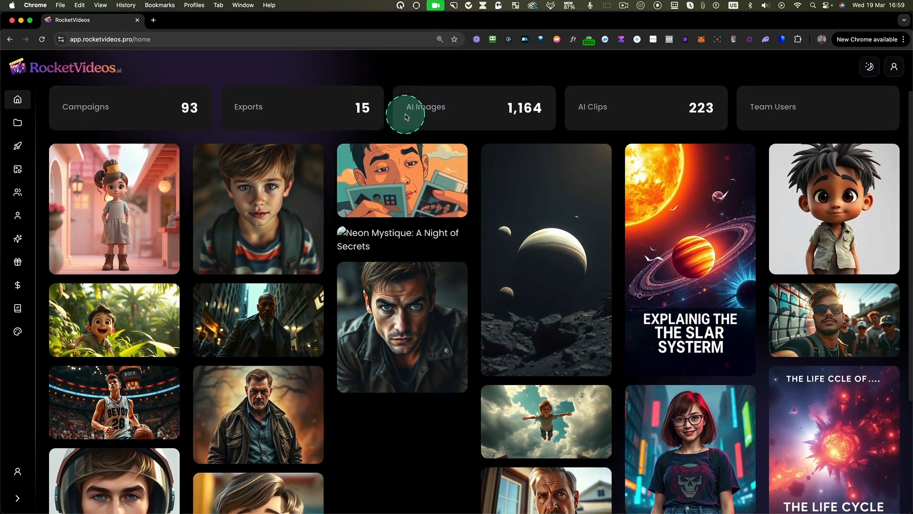
pyautogui.scroll(-1, 407, 118)
pyautogui.scroll(1, 406, 117)
pyautogui.scroll(-1, 406, 118)
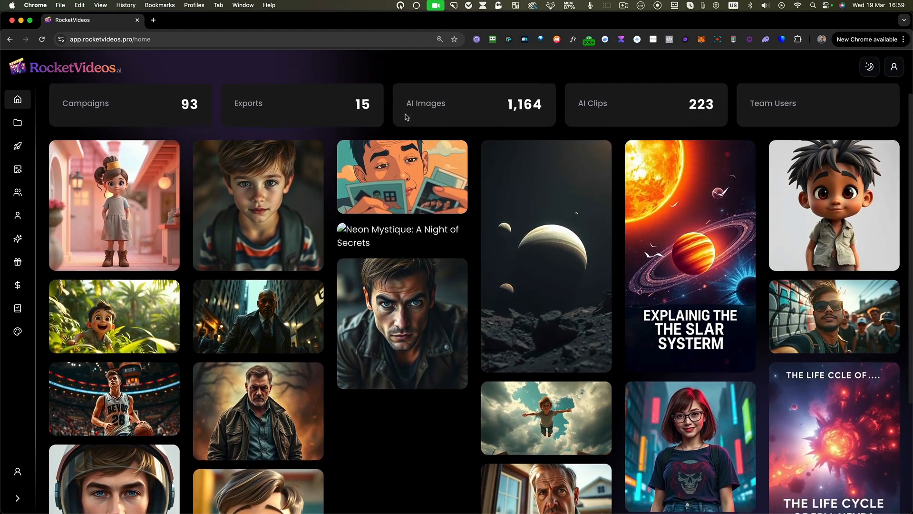
pyautogui.scroll(-1, 407, 118)
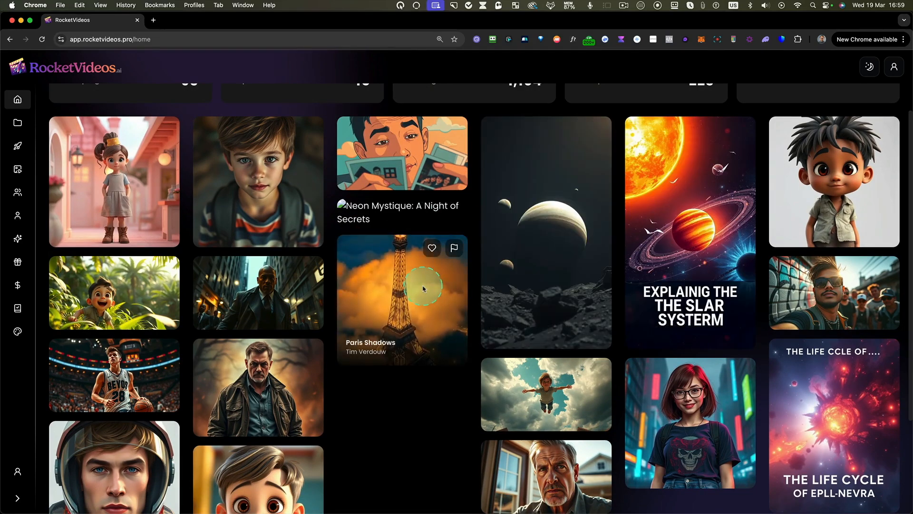
pyautogui.click(424, 288)
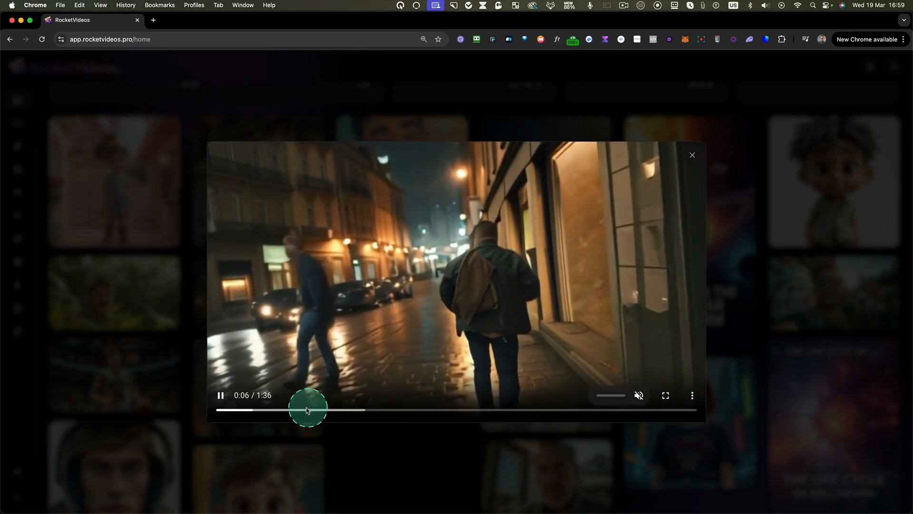
pyautogui.click(692, 155)
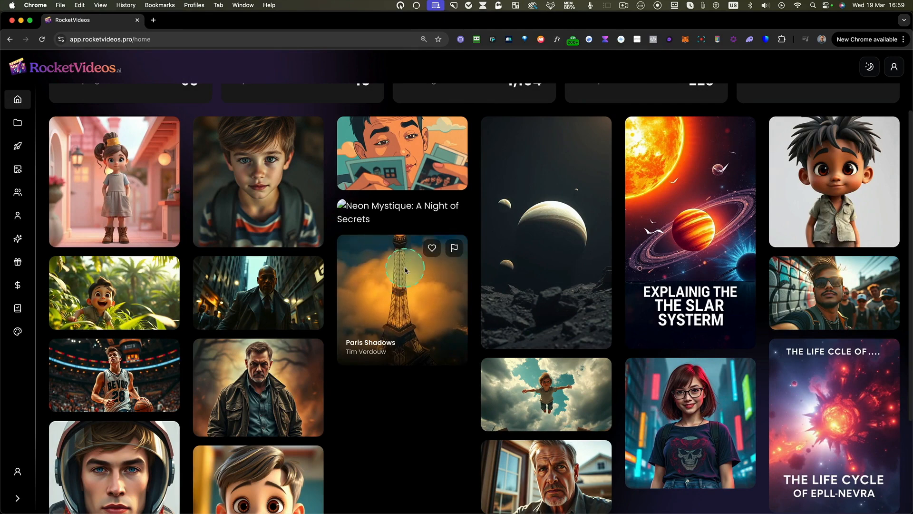
pyautogui.scroll(3, 414, 270)
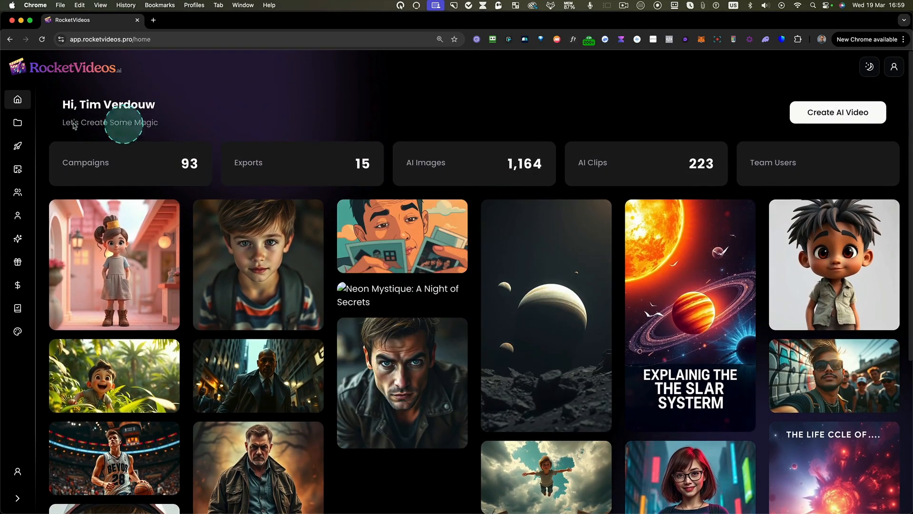
# - View the list of existing projects, return to the home page and look over its gallery
pyautogui.click(18, 123)
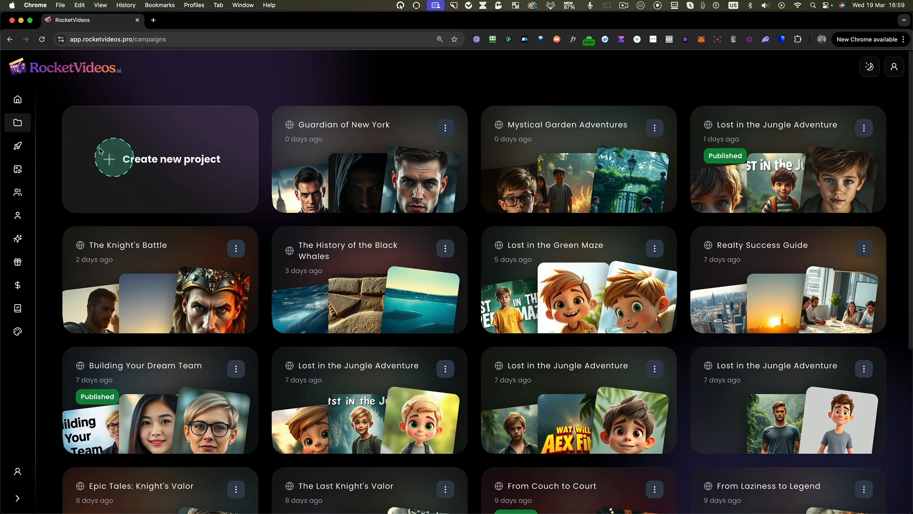
pyautogui.click(17, 101)
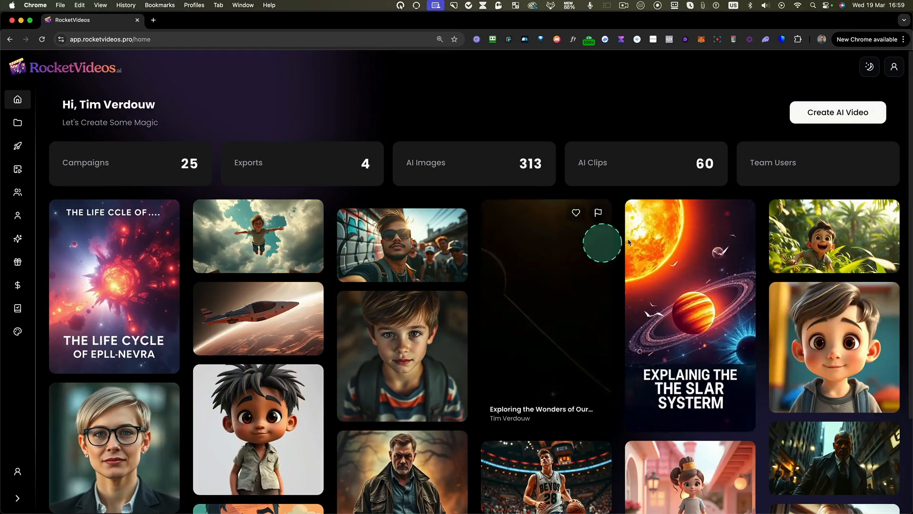
pyautogui.scroll(-2, 478, 306)
pyautogui.scroll(-2, 476, 314)
pyautogui.scroll(3, 476, 314)
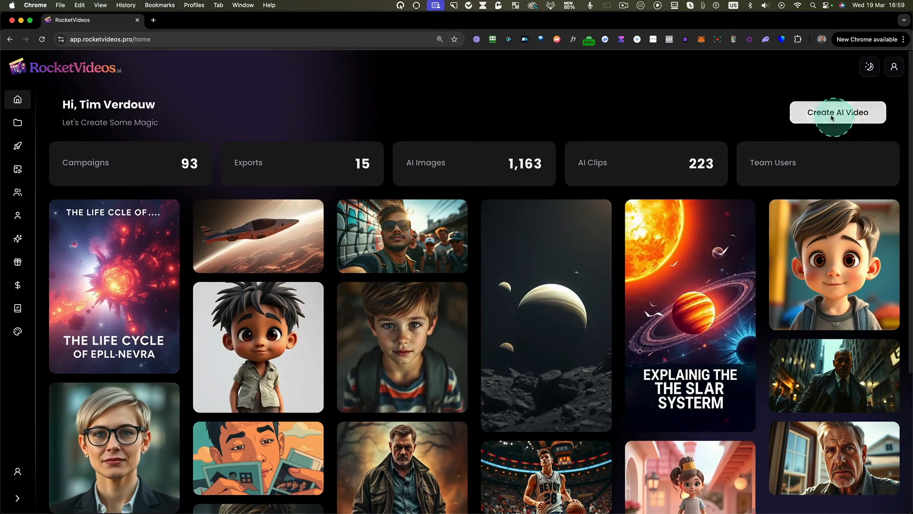
# - Start a new AI video and describe it as "A boy who could fly"
pyautogui.click(832, 113)
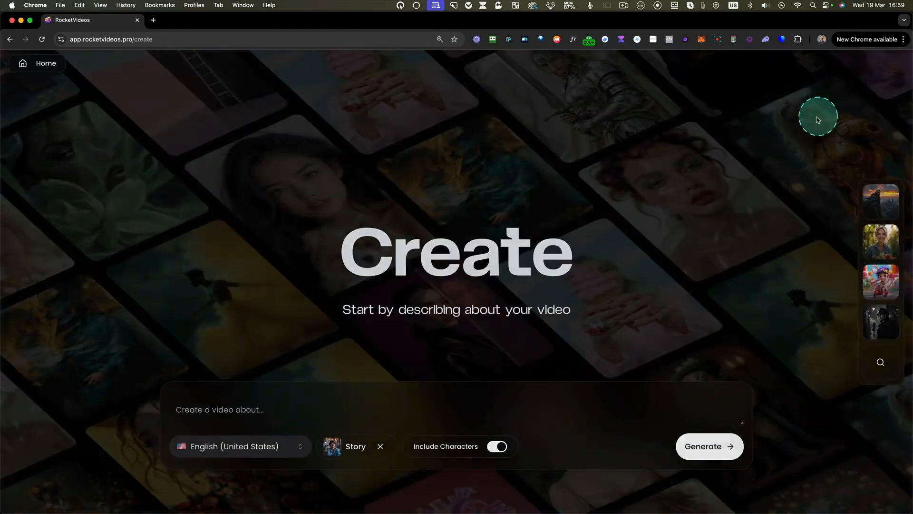
pyautogui.click(196, 415)
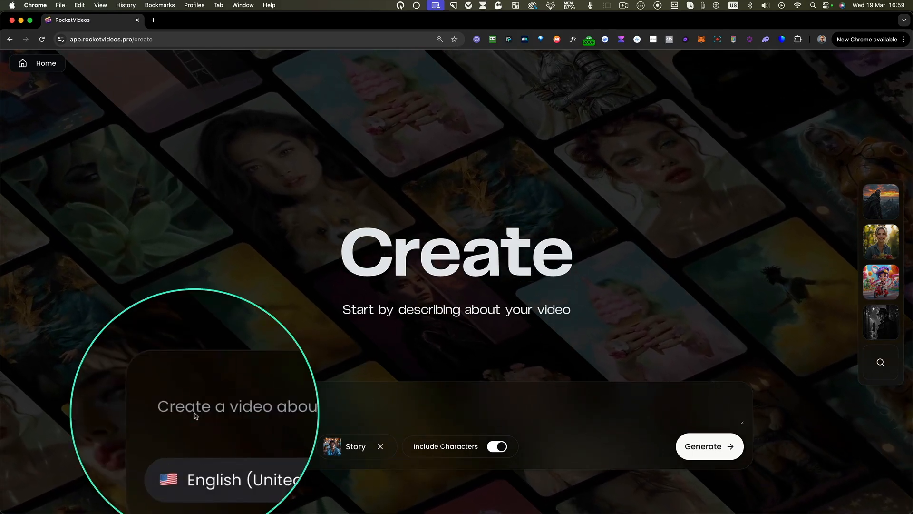
pyautogui.click(230, 411)
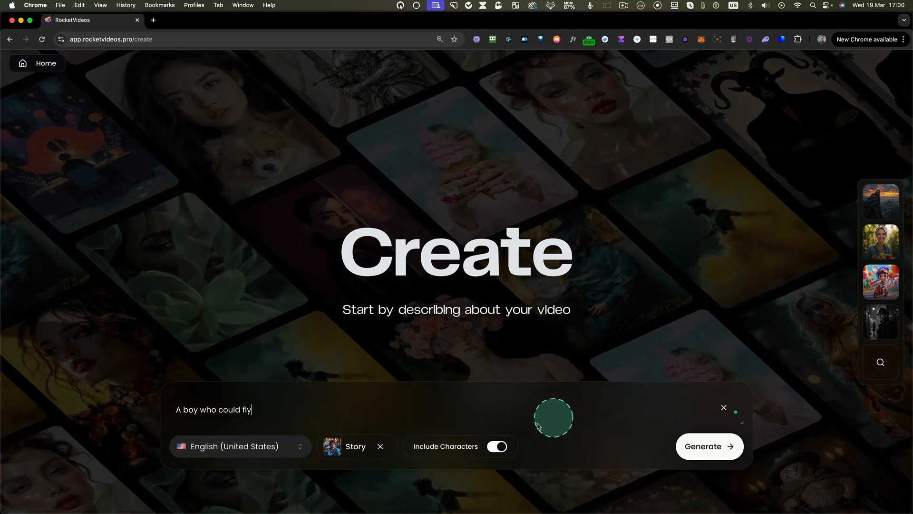
# - Look through the available video languages and keep English (United States)
pyautogui.click(237, 446)
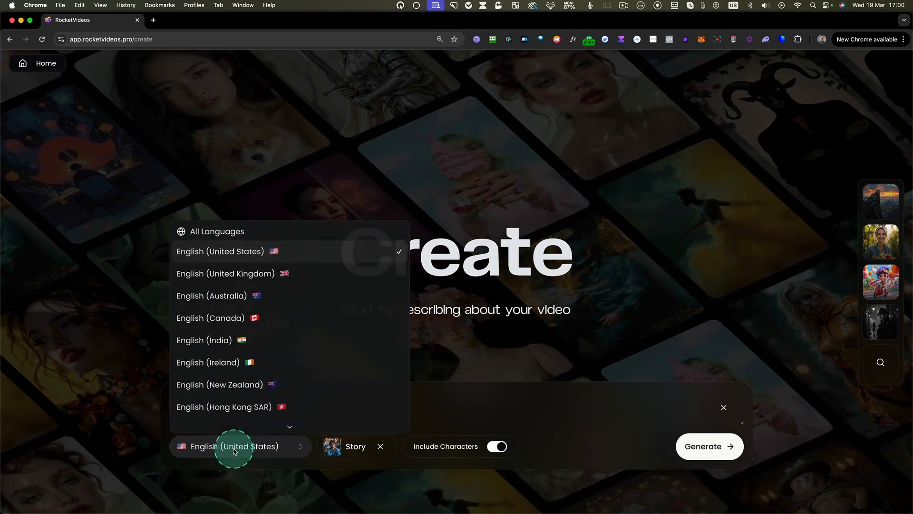
pyautogui.scroll(-10, 273, 379)
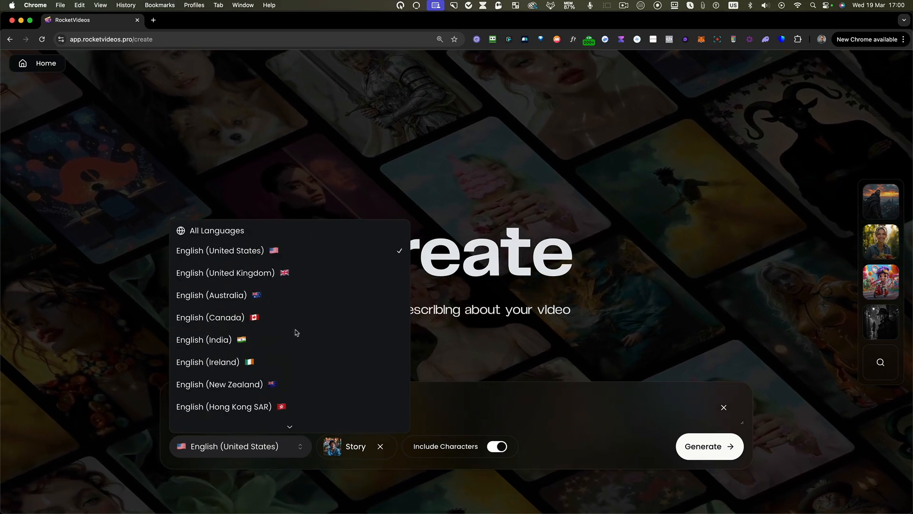
pyautogui.click(255, 257)
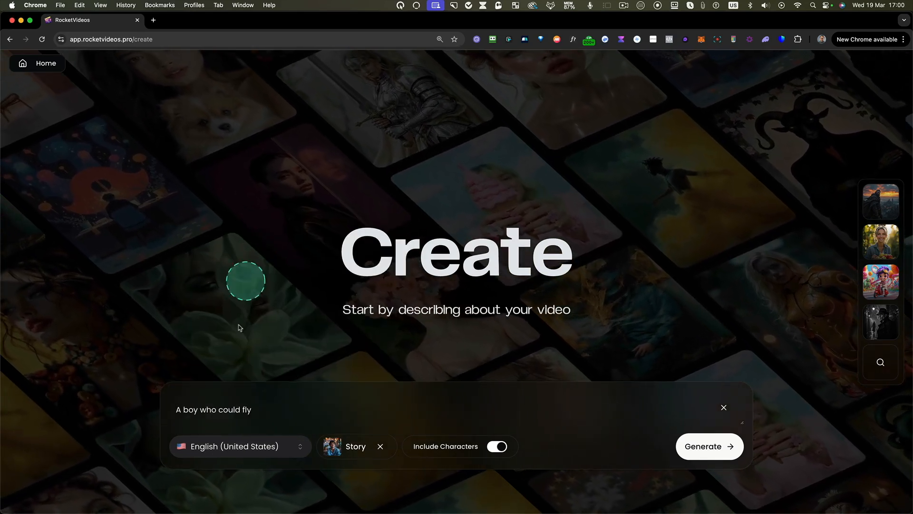
# - Keep the Story video type and generate the video outline with the 3D Cartoon style preset
pyautogui.click(352, 452)
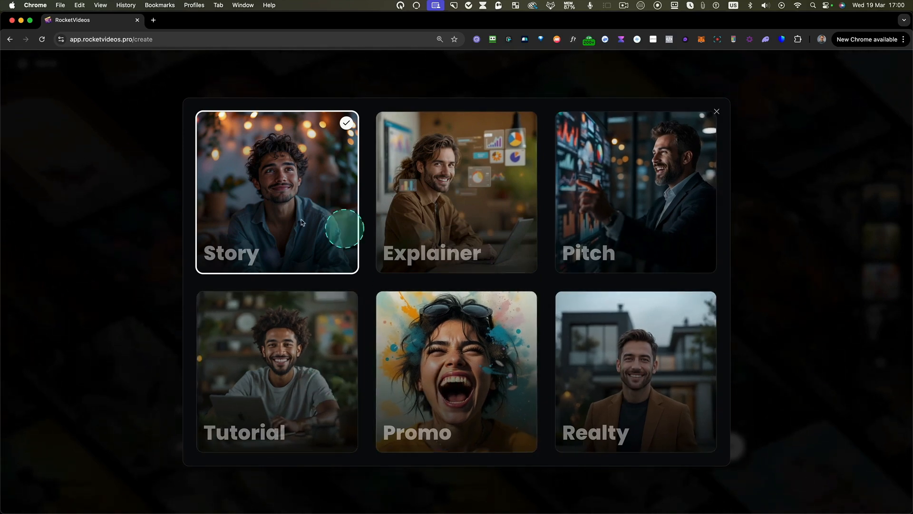
pyautogui.click(716, 113)
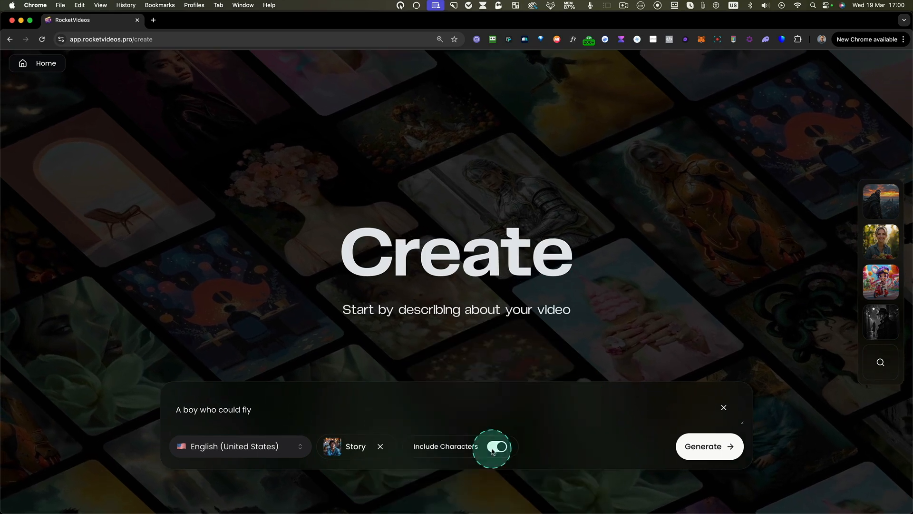
pyautogui.click(881, 364)
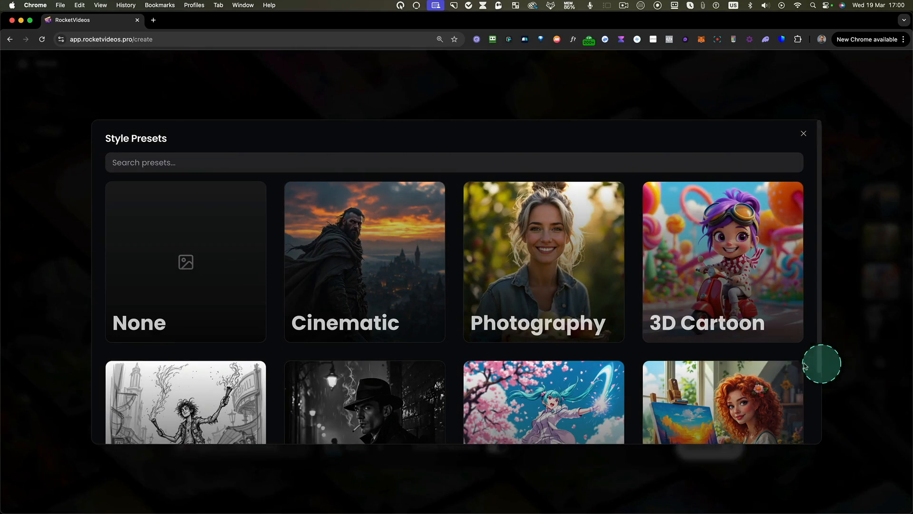
pyautogui.scroll(-3, 769, 378)
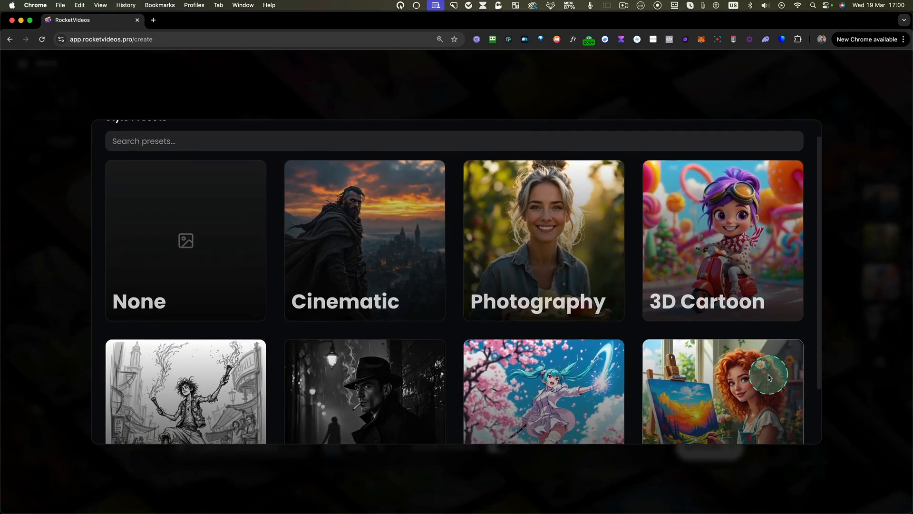
pyautogui.scroll(-2, 769, 375)
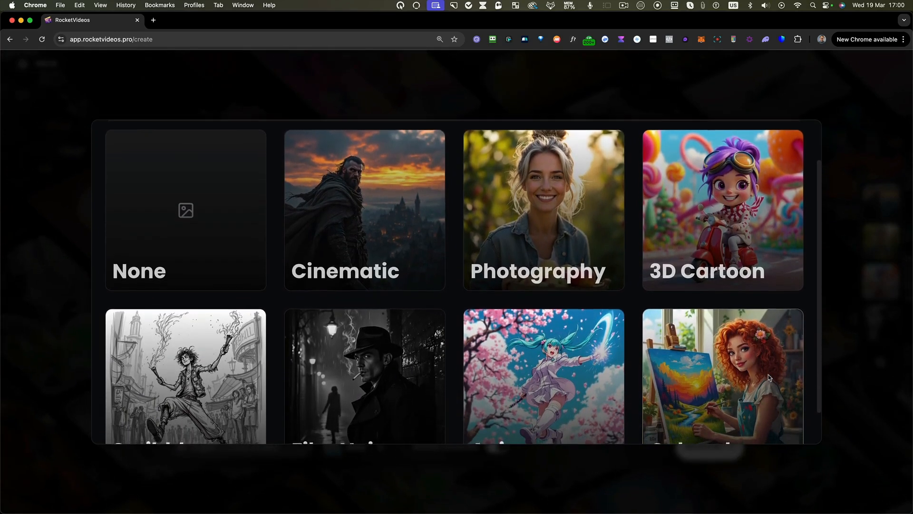
pyautogui.scroll(-2, 769, 375)
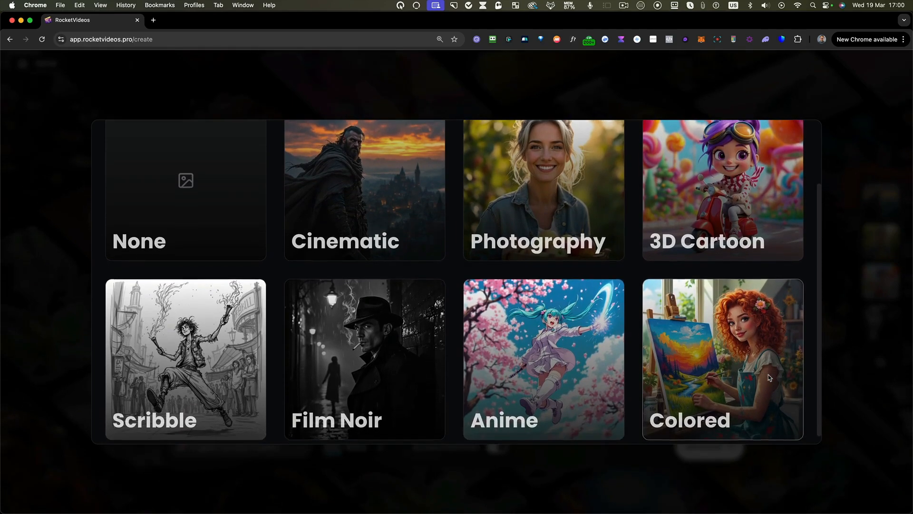
pyautogui.scroll(1, 769, 377)
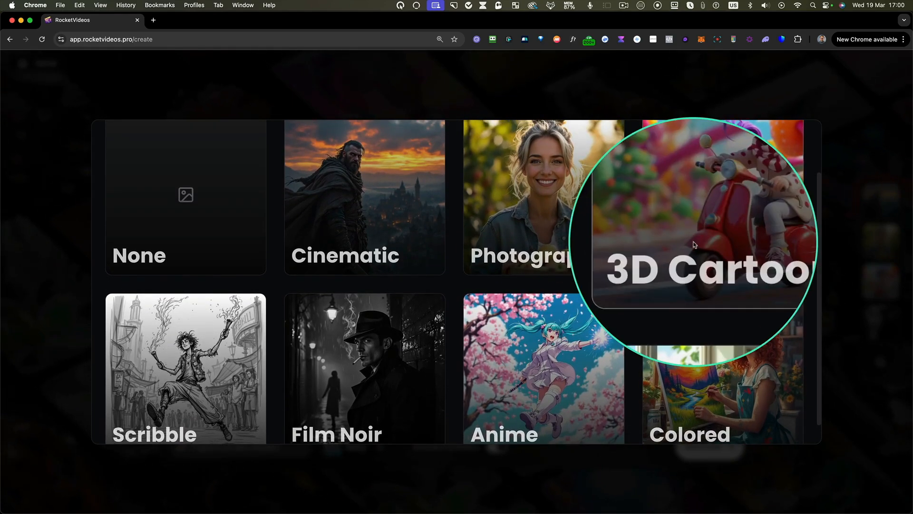
pyautogui.click(706, 237)
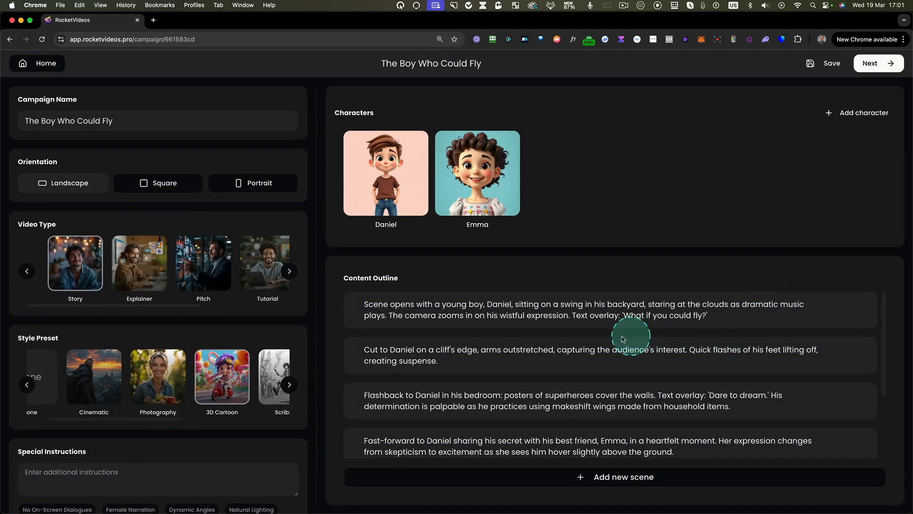
# - Look through the generated content outline, open the first scene's text for editing and close it without changes
pyautogui.scroll(-3, 375, 328)
pyautogui.scroll(3, 377, 326)
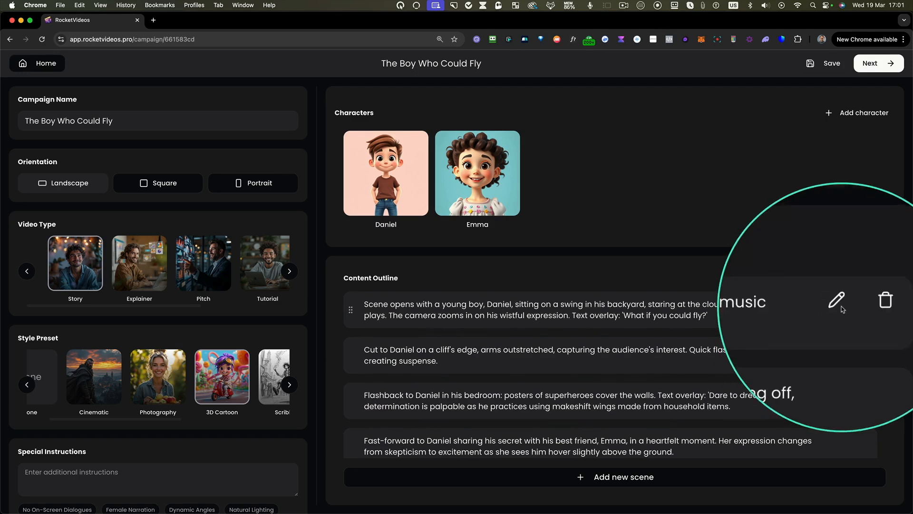
pyautogui.click(839, 304)
pyautogui.click(485, 332)
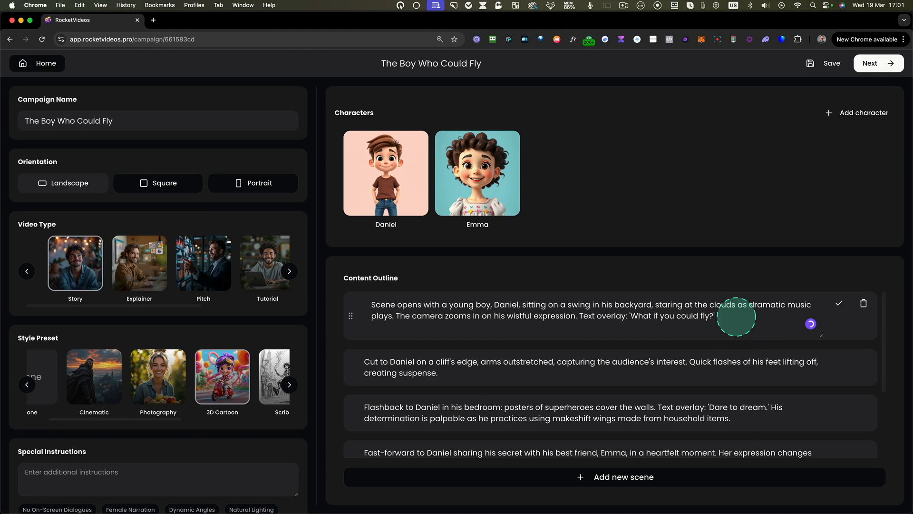
pyautogui.click(839, 305)
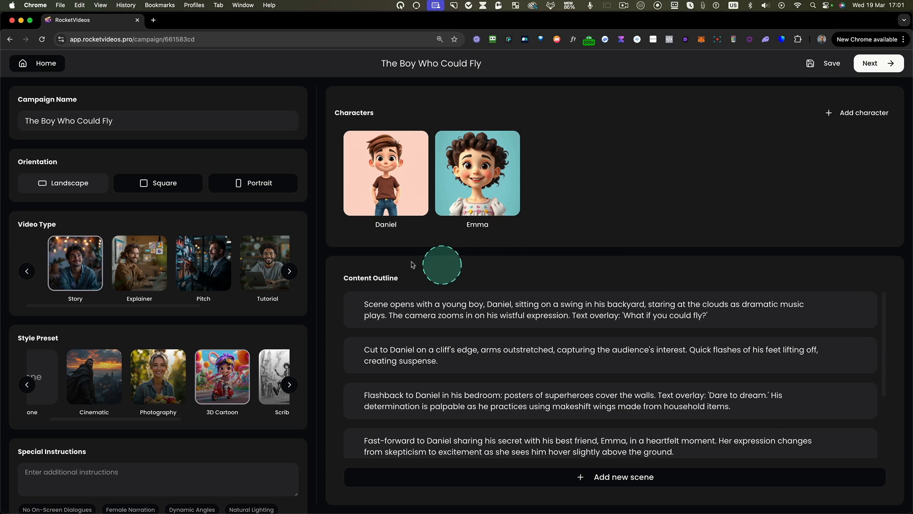
# - Edit the girl character and set her appearance to "Curly long hair, bright smile"
pyautogui.moveTo(379, 185)
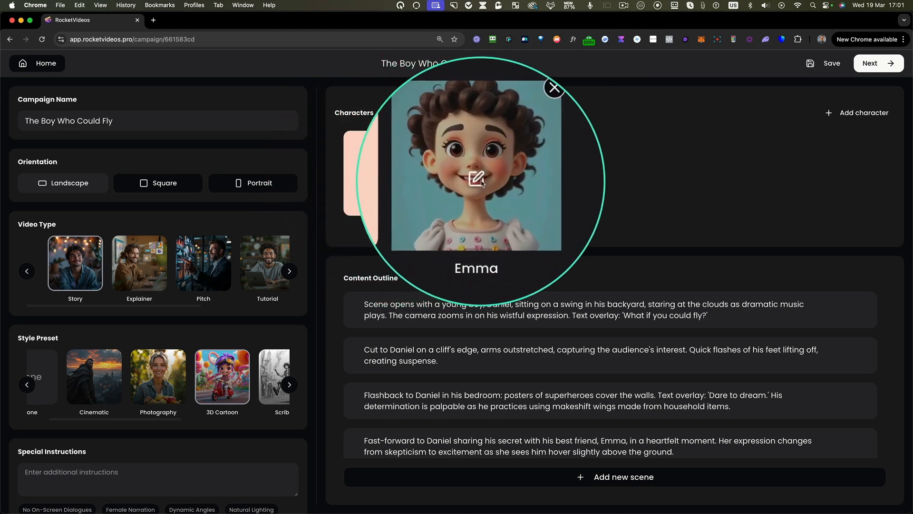
pyautogui.click(480, 179)
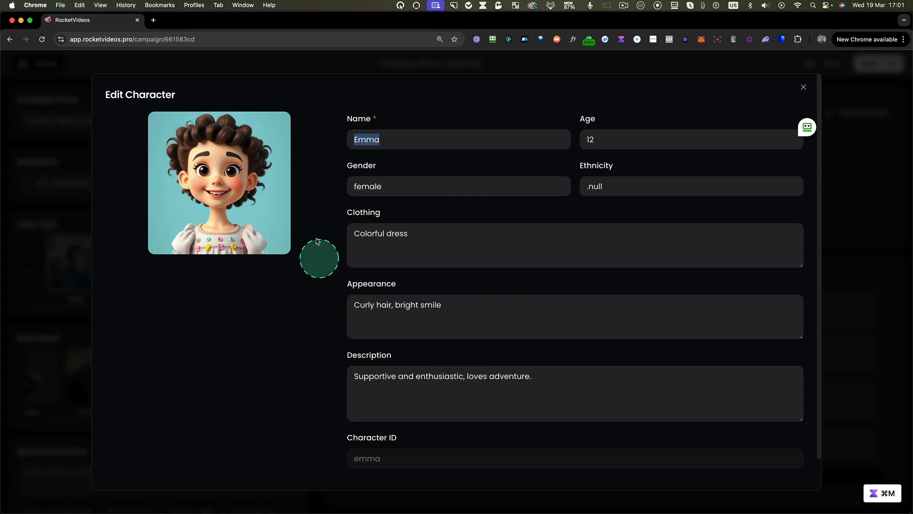
pyautogui.hotkey('ctrl', 'm')
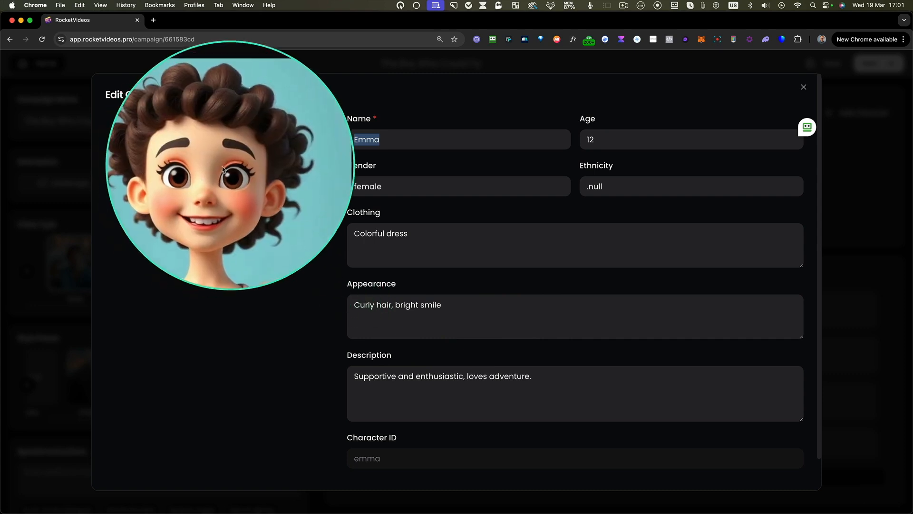
pyautogui.hotkey('ctrl', 'm')
pyautogui.hotkey('ctrl', 'm')
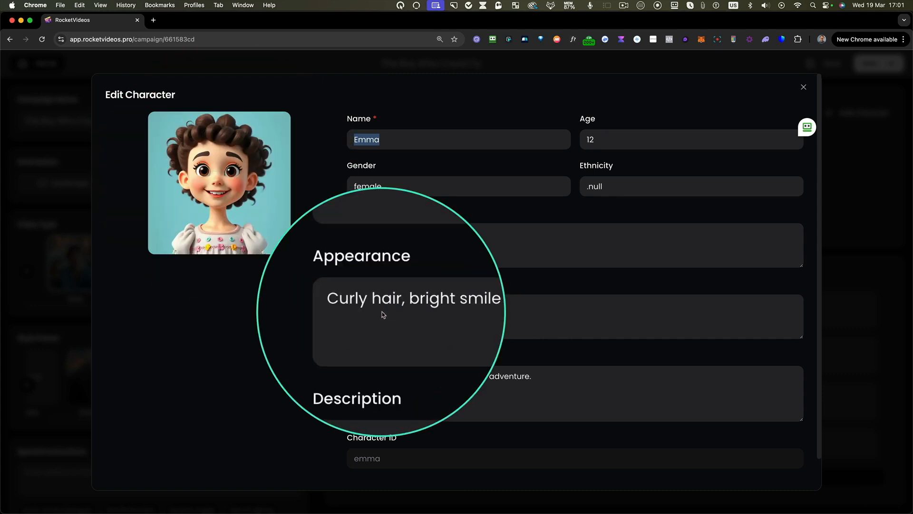
pyautogui.hotkey('ctrl', 'm')
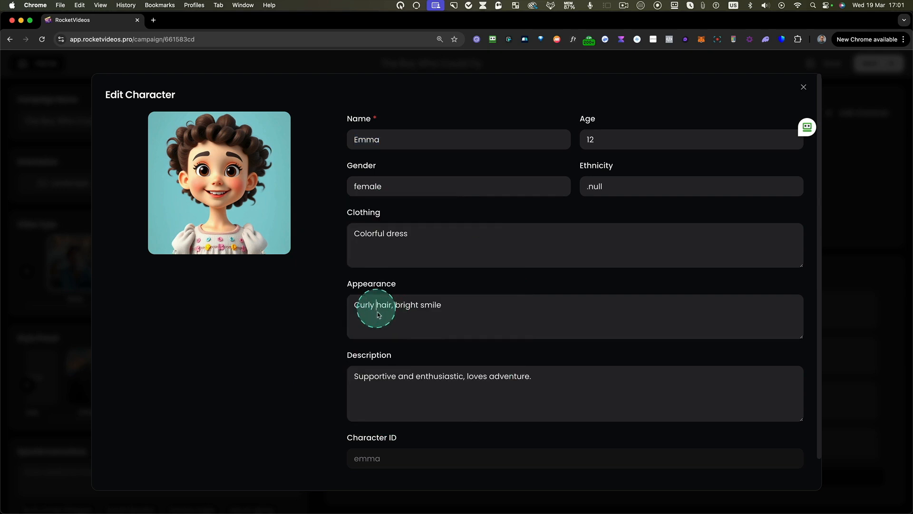
pyautogui.write('long')
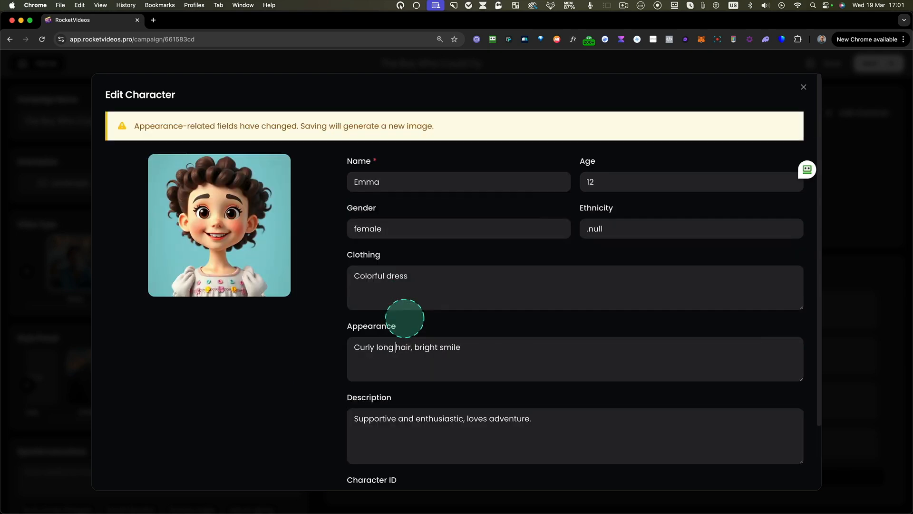
# - Save the girl character's edited details and regenerate her image
pyautogui.hotkey('ctrl', 'm')
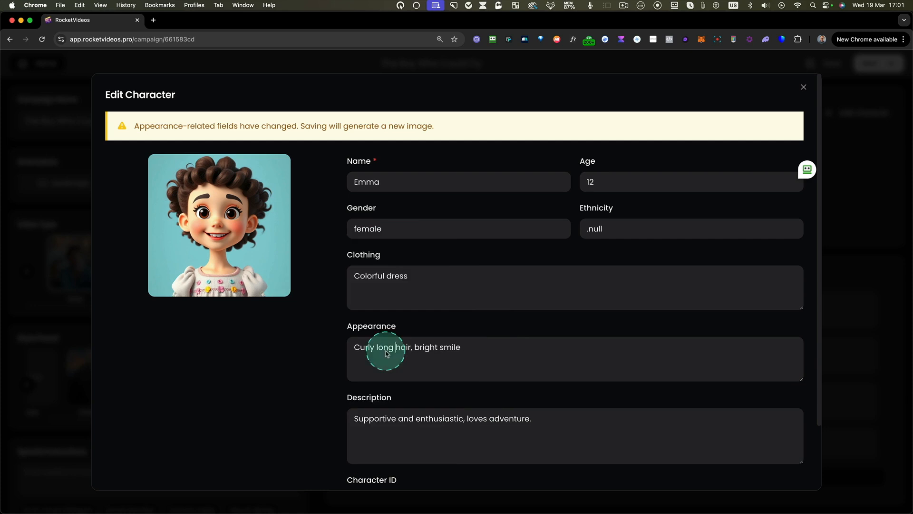
pyautogui.hotkey('ctrl', 'm')
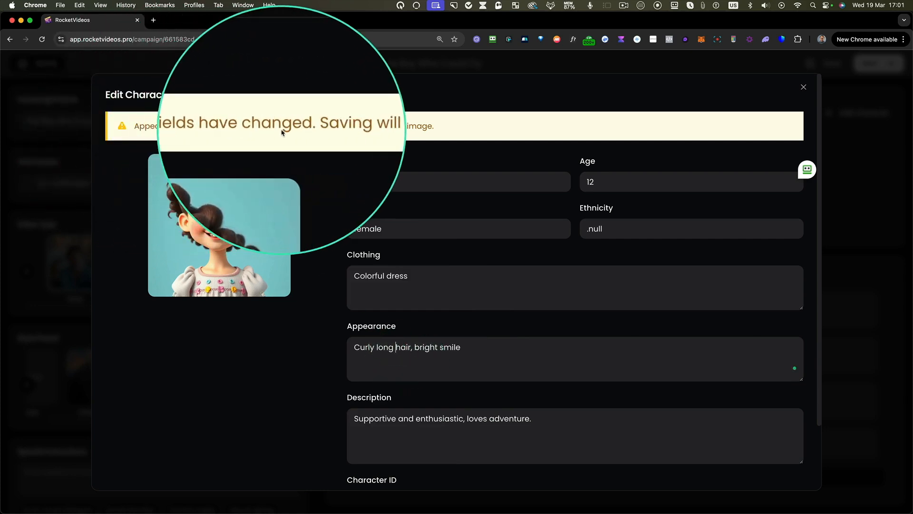
pyautogui.hotkey('ctrl', 'm')
pyautogui.scroll(-3, 740, 401)
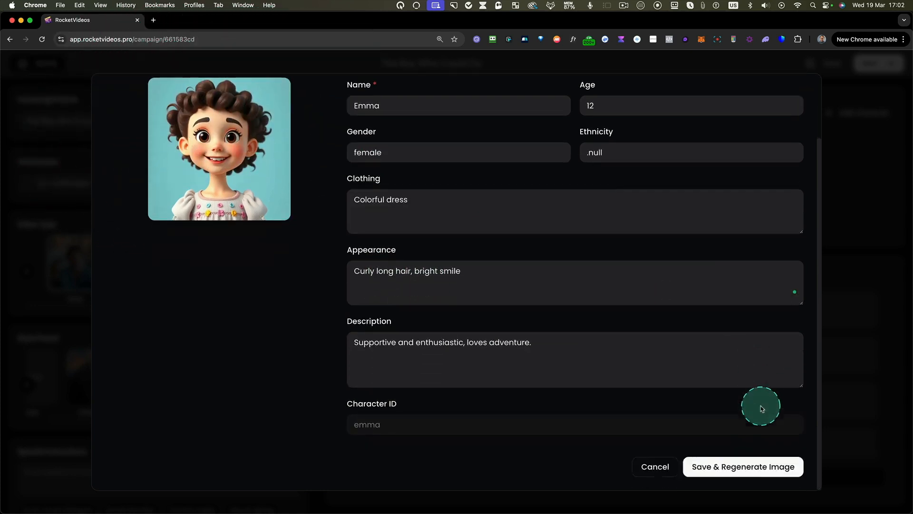
pyautogui.hotkey('ctrl', 'm')
pyautogui.click(735, 470)
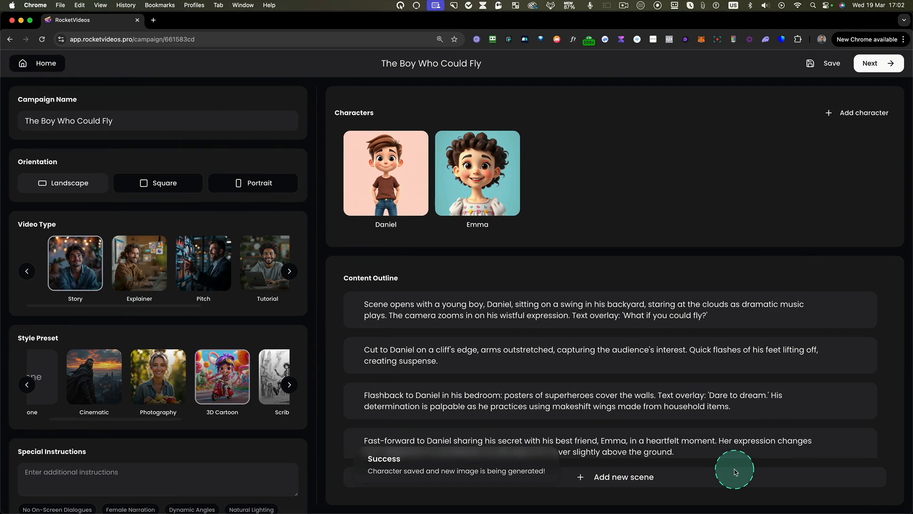
pyautogui.moveTo(485, 201)
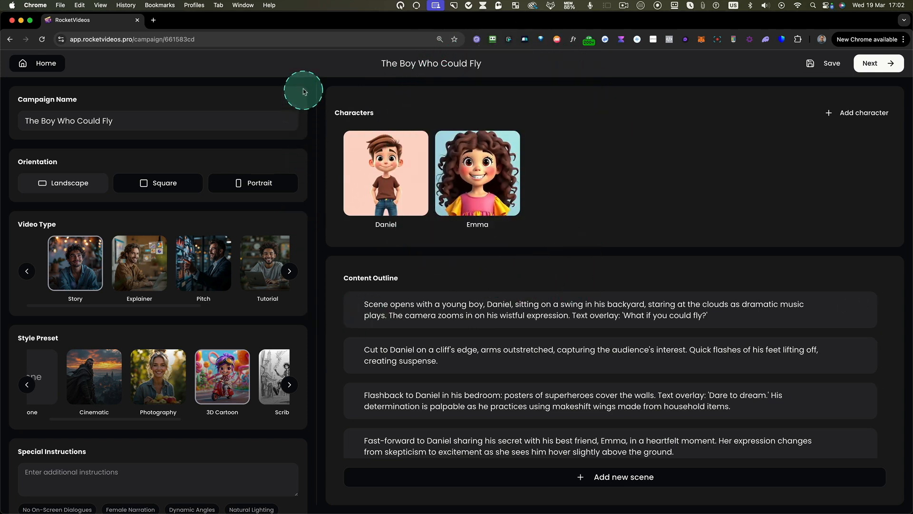
# - Examine the campaign's orientation, video type and style preset options, keeping the Landscape orientation
pyautogui.moveTo(303, 99); pyautogui.dragTo(4, 497)
pyautogui.hotkey('ctrl', 'z')
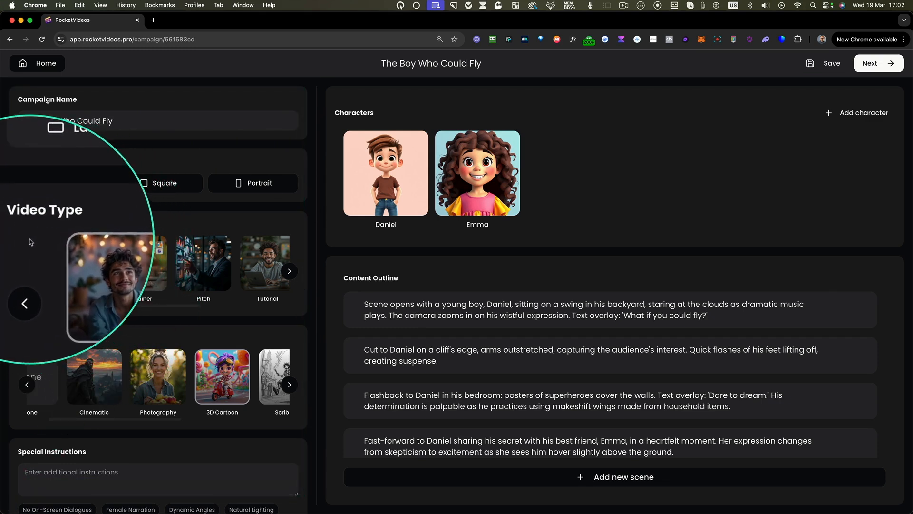
pyautogui.press('Escape')
pyautogui.hotkey('ctrl', 'z')
pyautogui.hotkey('ctrl', 'z')
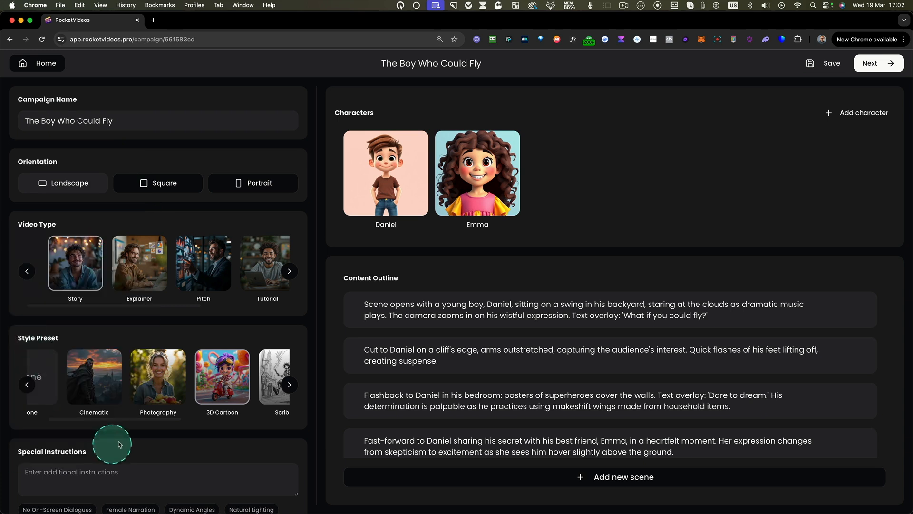
pyautogui.hotkey('ctrl', 'z')
pyautogui.hotkey('ctrl', 'z')
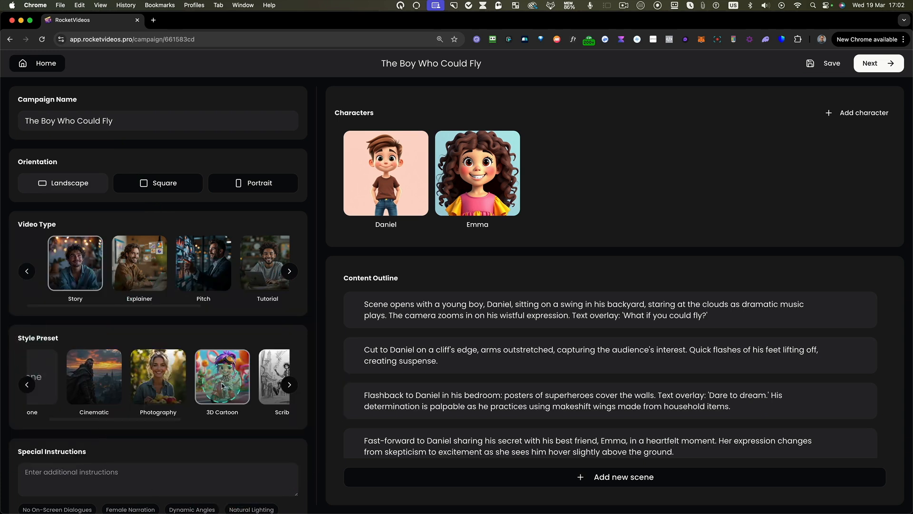
pyautogui.moveTo(264, 202); pyautogui.dragTo(320, 208)
pyautogui.press('Escape')
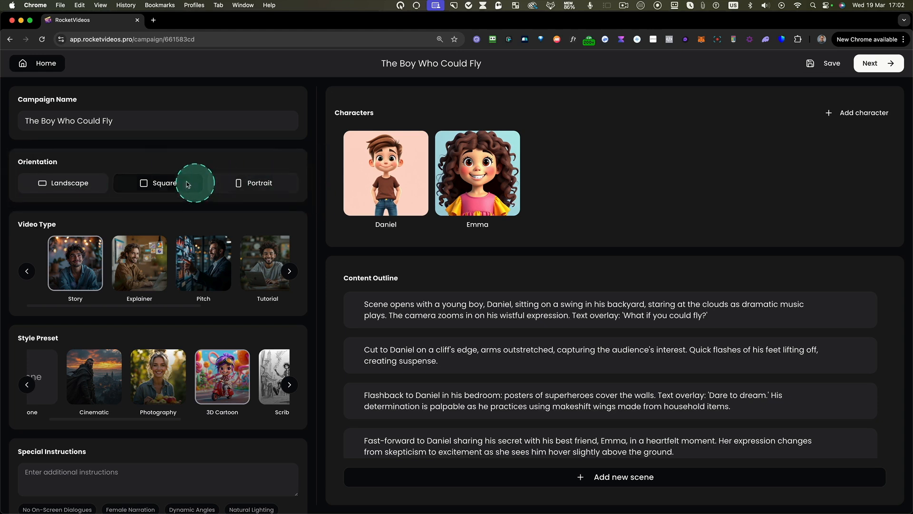
pyautogui.click(255, 186)
pyautogui.press('ctrl')
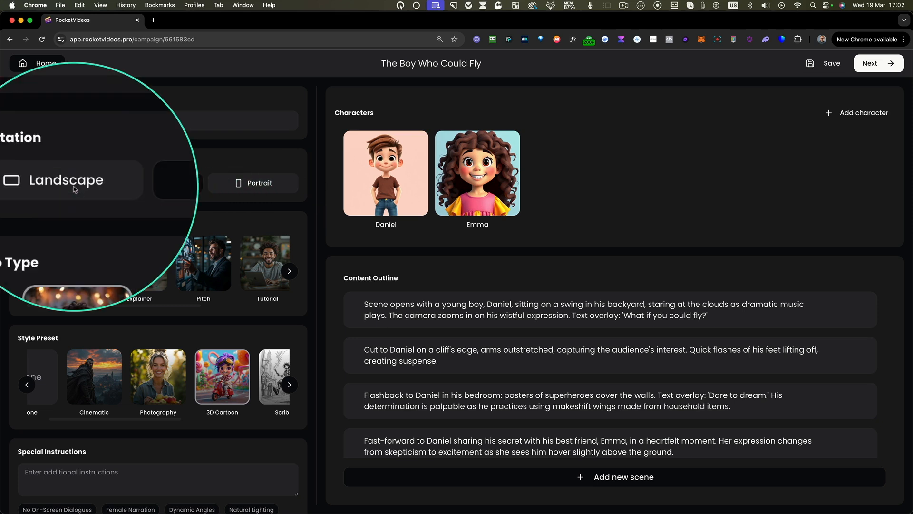
pyautogui.press('ctrl')
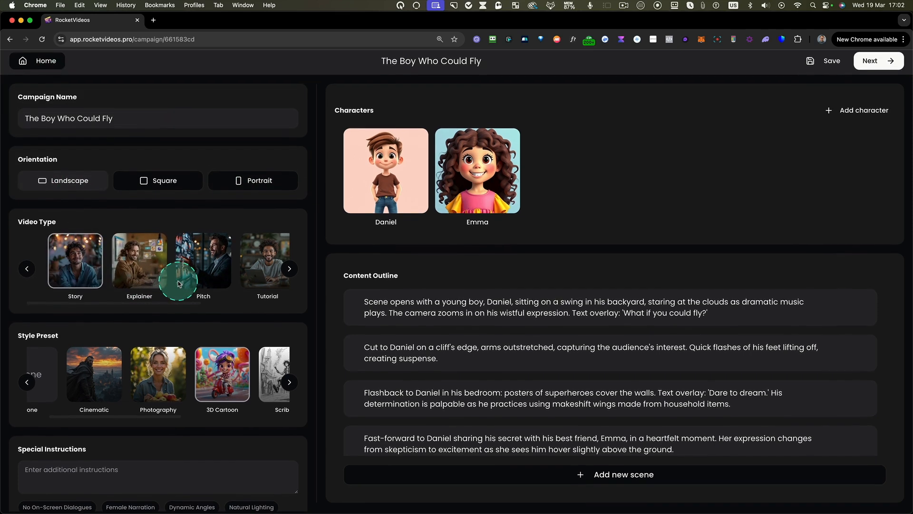
# - Add the No On-Screen Dialogues preset to the special instructions: "Do not include dialogues for on-screen characters."
pyautogui.press('ctrl')
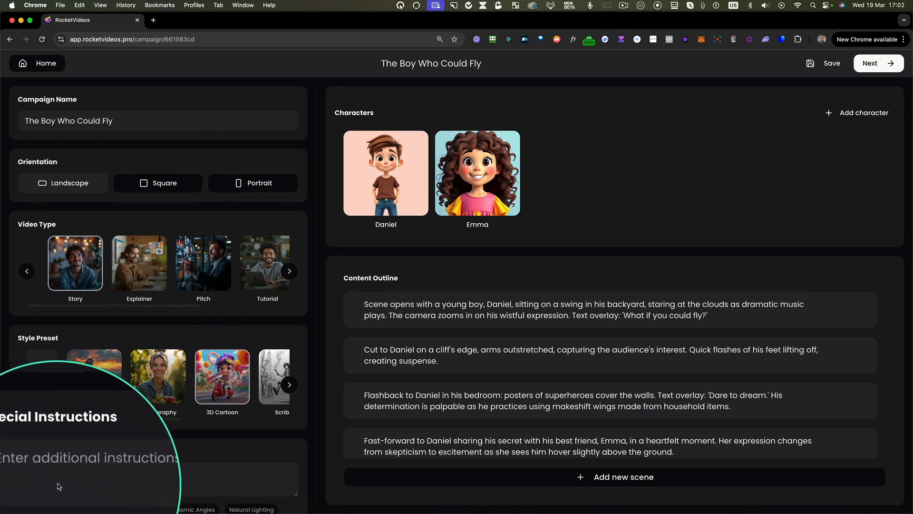
pyautogui.press('ctrl')
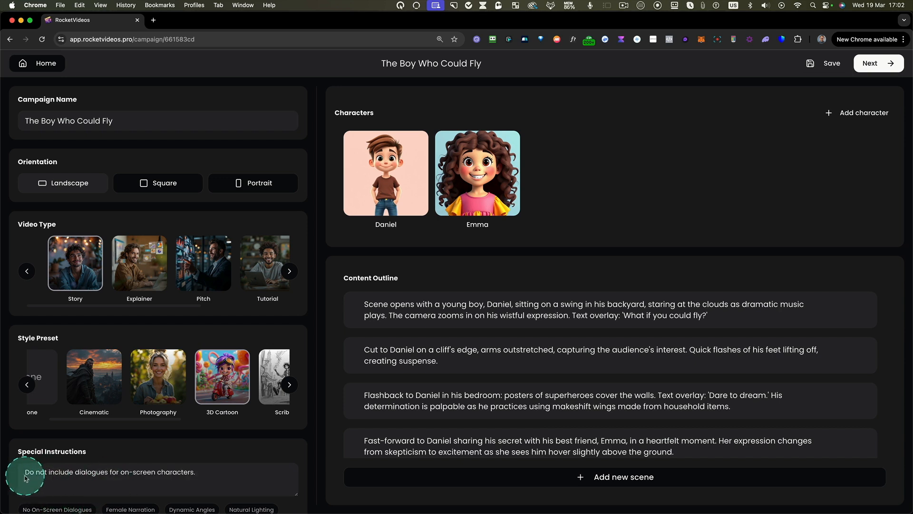
pyautogui.press('ctrl')
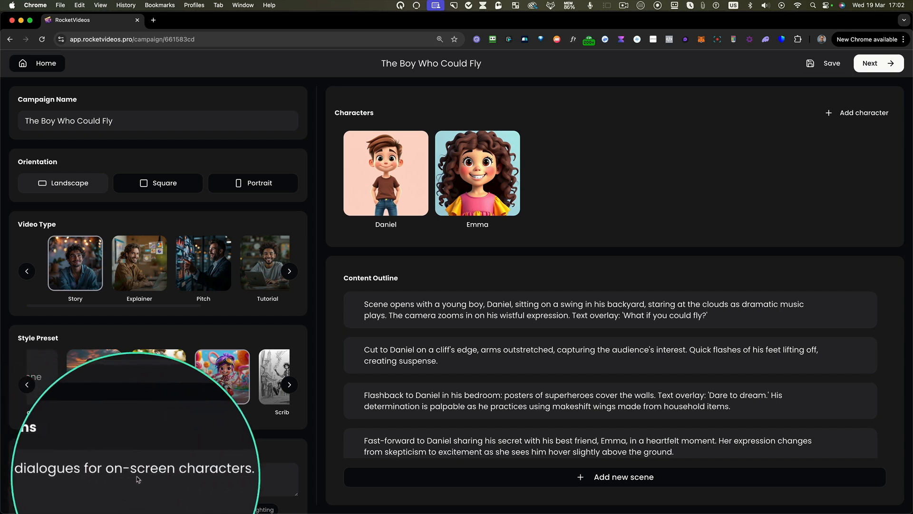
pyautogui.press('ctrl')
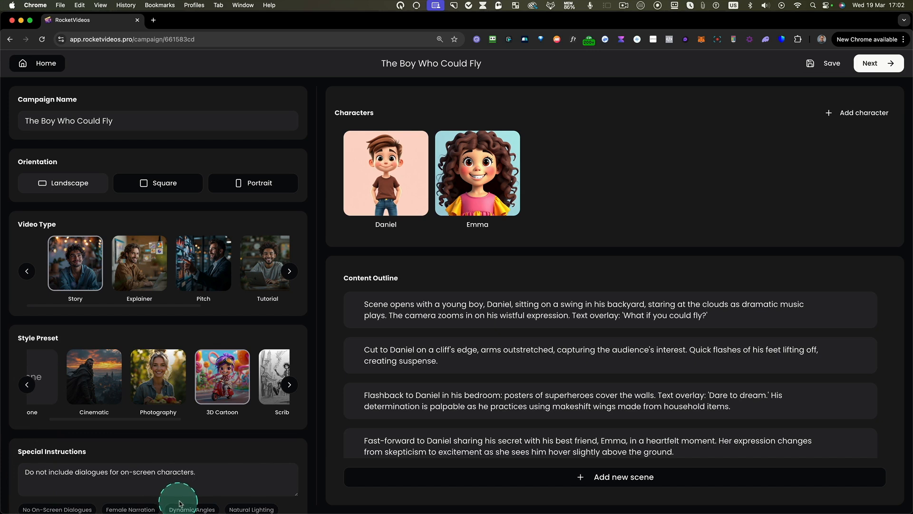
pyautogui.press('ctrl')
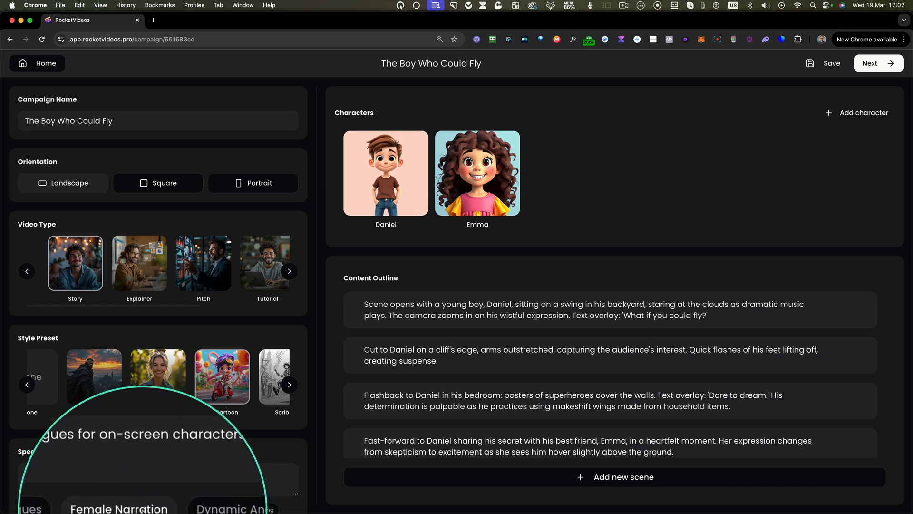
pyautogui.press('ctrl')
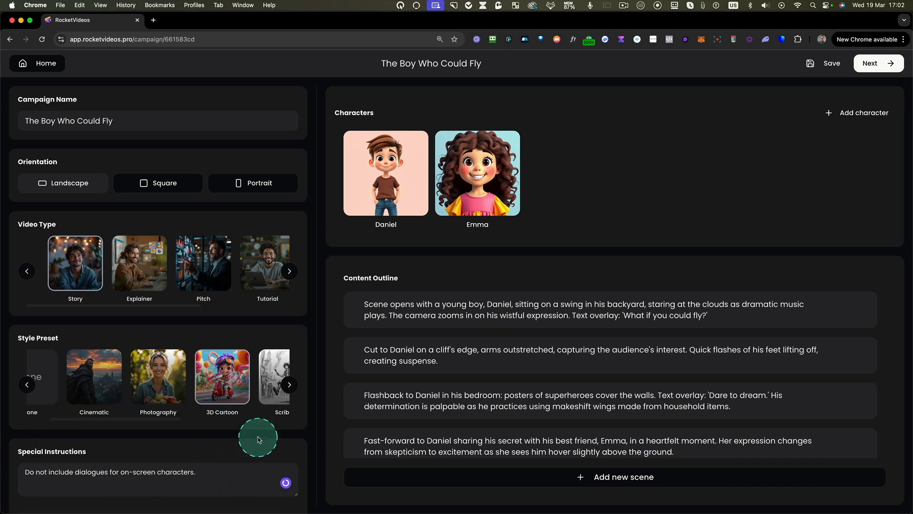
pyautogui.press('ctrl')
pyautogui.press('ctrl')
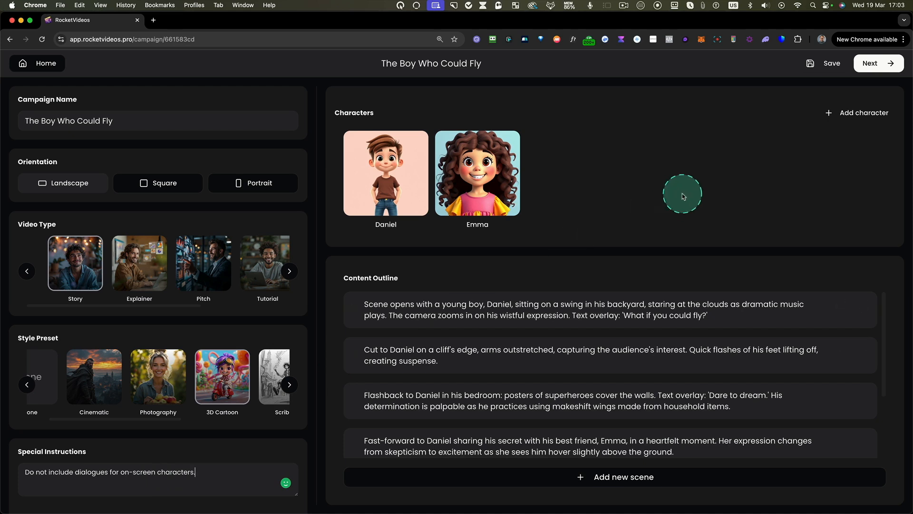
# - Save the campaign settings and proceed to generate its storyboard
pyautogui.press('ctrl')
pyautogui.click(825, 65)
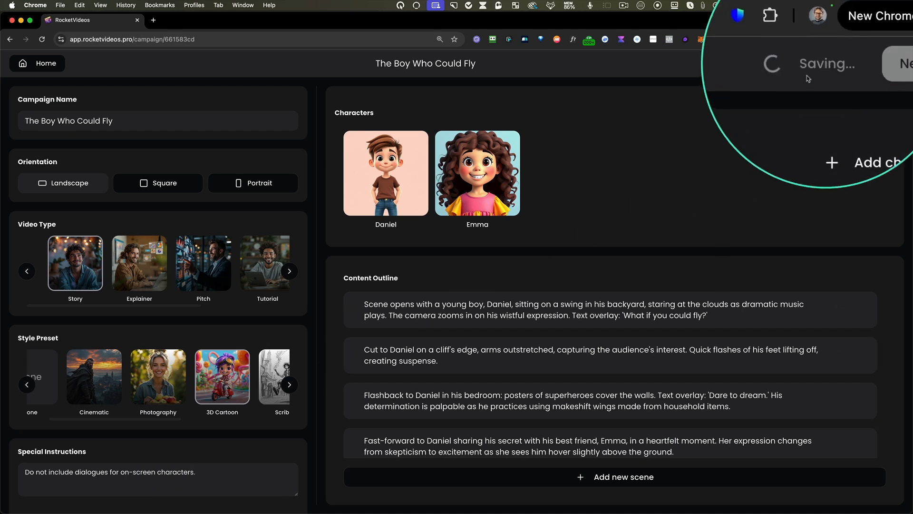
pyautogui.press('ctrl')
pyautogui.click(869, 66)
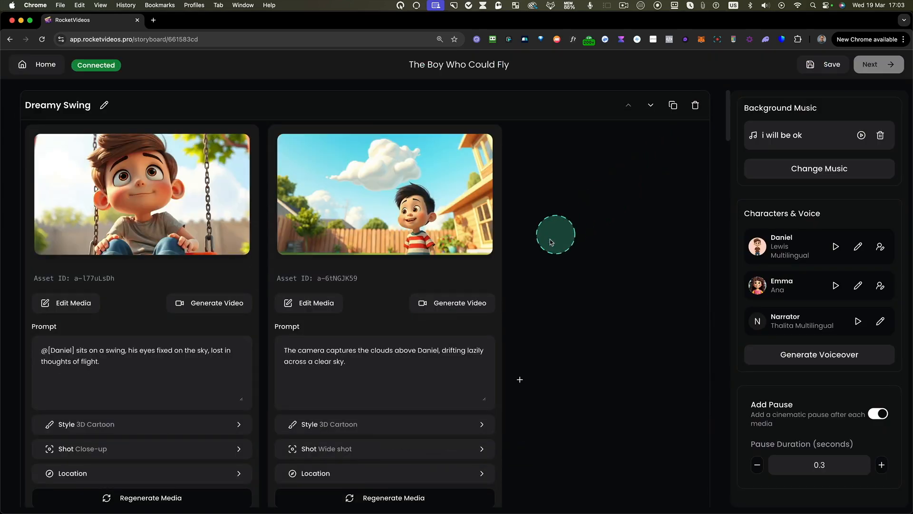
# - Examine the images, prompts and narration of every storyboard scene, from Dreamy Swing through Celebration of Flight
pyautogui.scroll(-4, 549, 241)
pyautogui.scroll(-6, 550, 242)
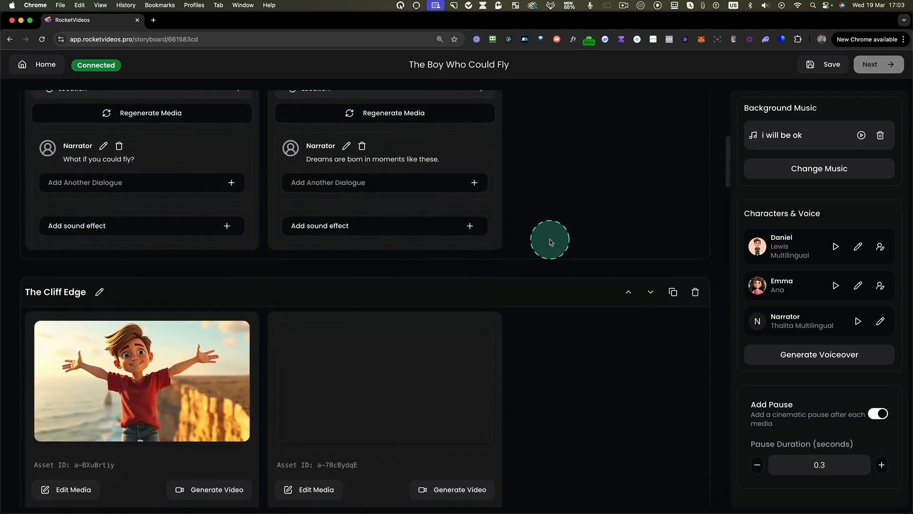
pyautogui.scroll(-1, 550, 239)
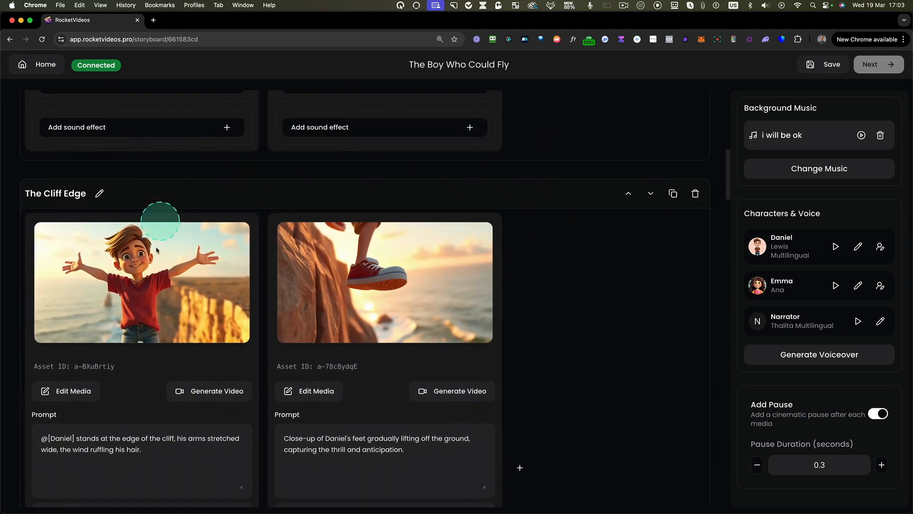
pyautogui.scroll(-6, 533, 310)
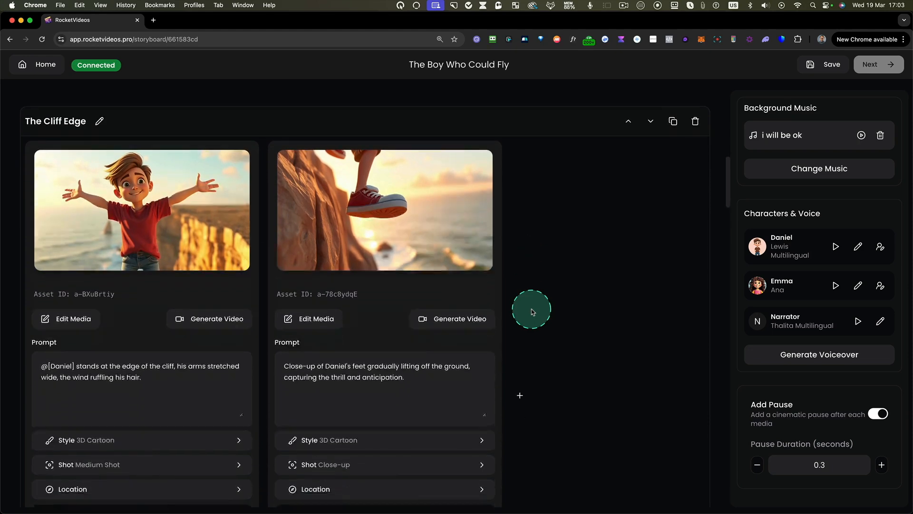
pyautogui.scroll(-7, 542, 286)
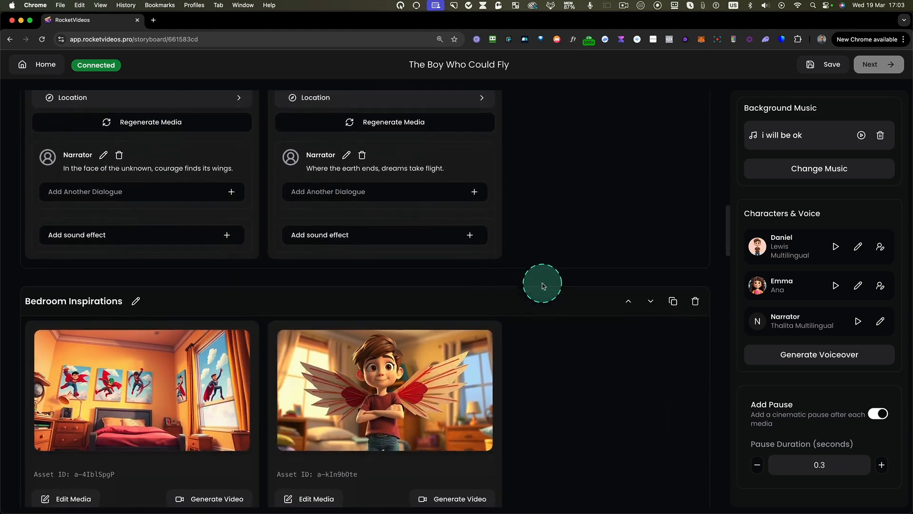
pyautogui.scroll(-1, 543, 285)
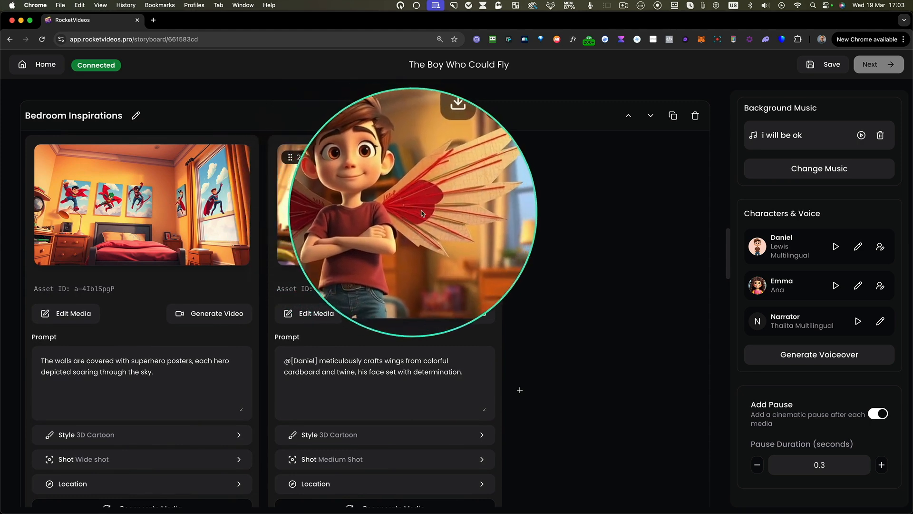
pyautogui.scroll(-3, 537, 265)
pyautogui.scroll(-8, 538, 266)
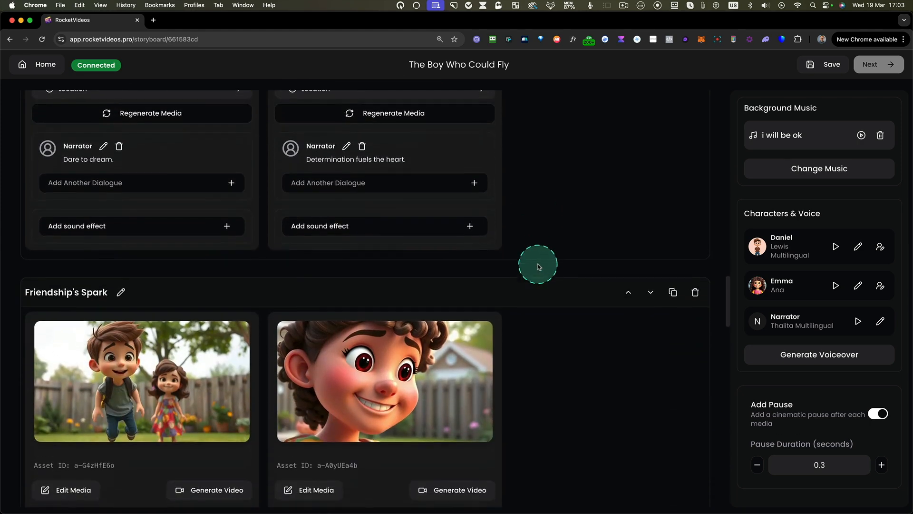
pyautogui.scroll(-10, 539, 267)
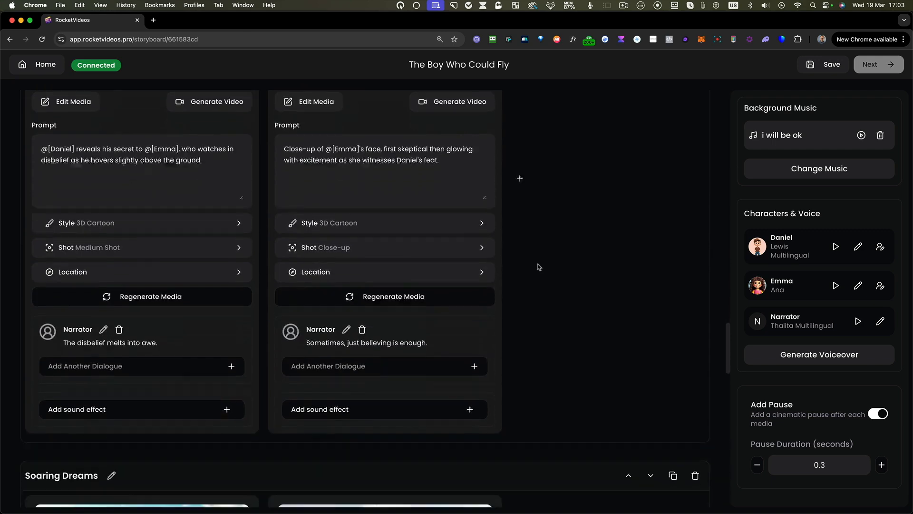
pyautogui.scroll(-3, 539, 266)
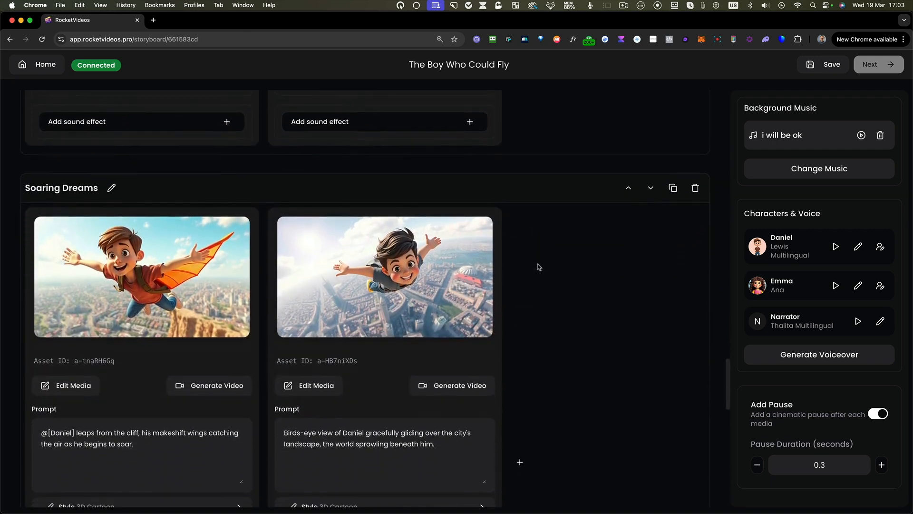
pyautogui.scroll(-12, 547, 296)
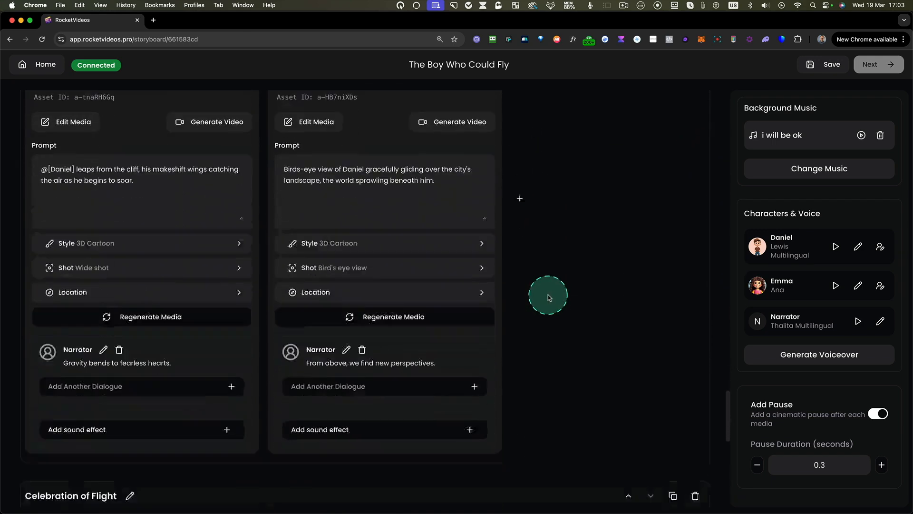
pyautogui.scroll(-4, 545, 293)
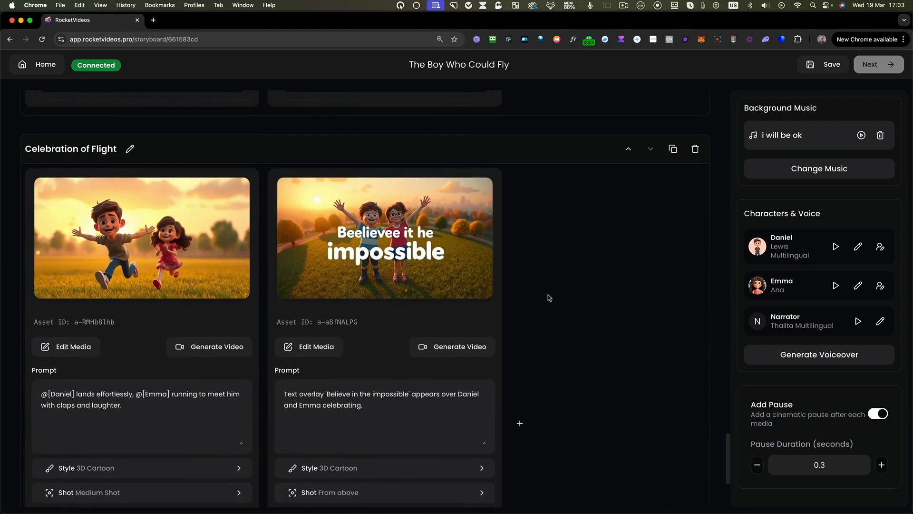
pyautogui.scroll(-2, 540, 288)
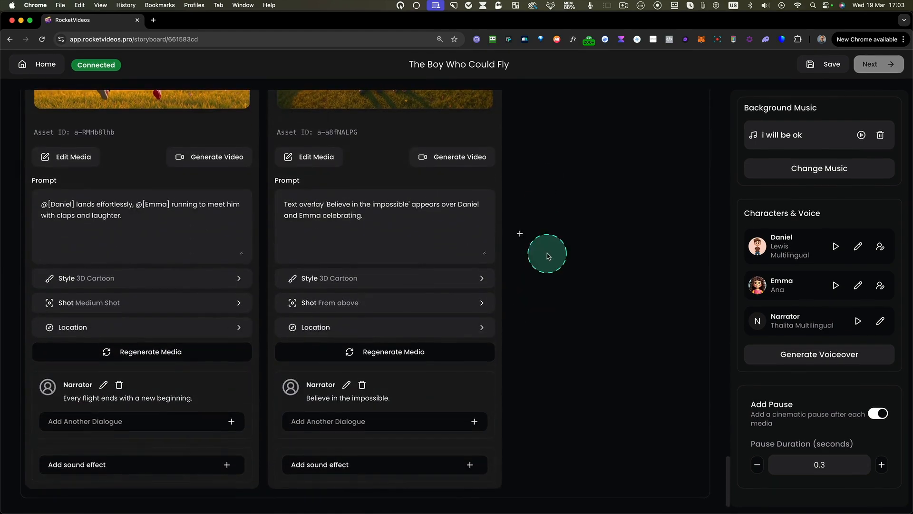
pyautogui.scroll(14, 542, 276)
pyautogui.scroll(10, 546, 257)
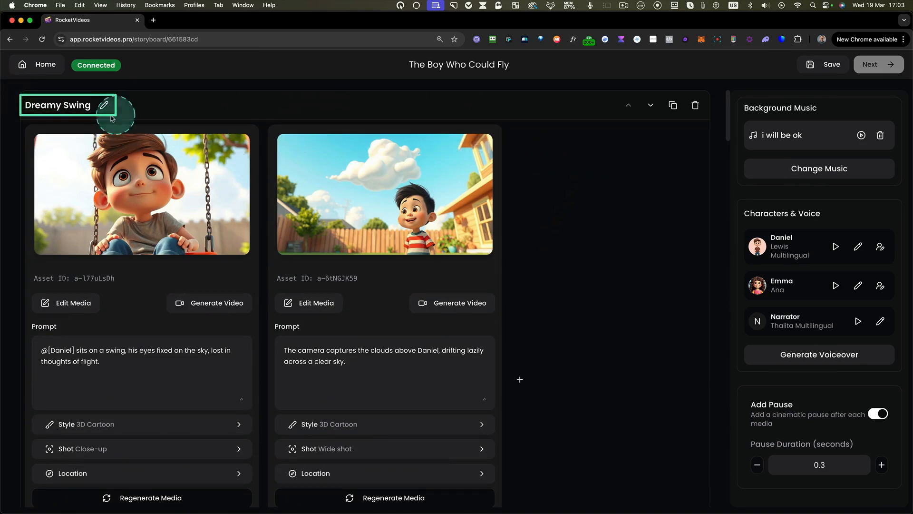
# - Compare the layout of the Dreamy Swing and The Cliff Edge scenes and inspect the first Dreamy Swing image up close
pyautogui.scroll(-6, 20, 125)
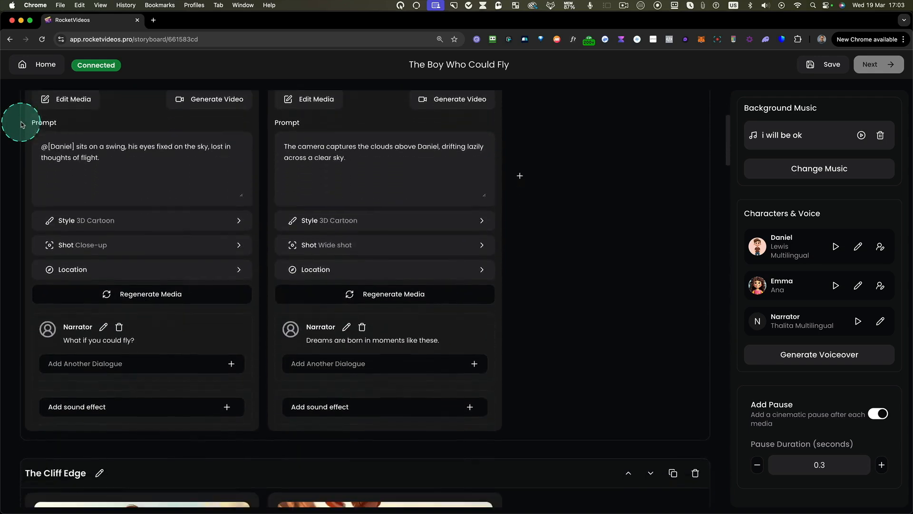
pyautogui.scroll(-5, 20, 125)
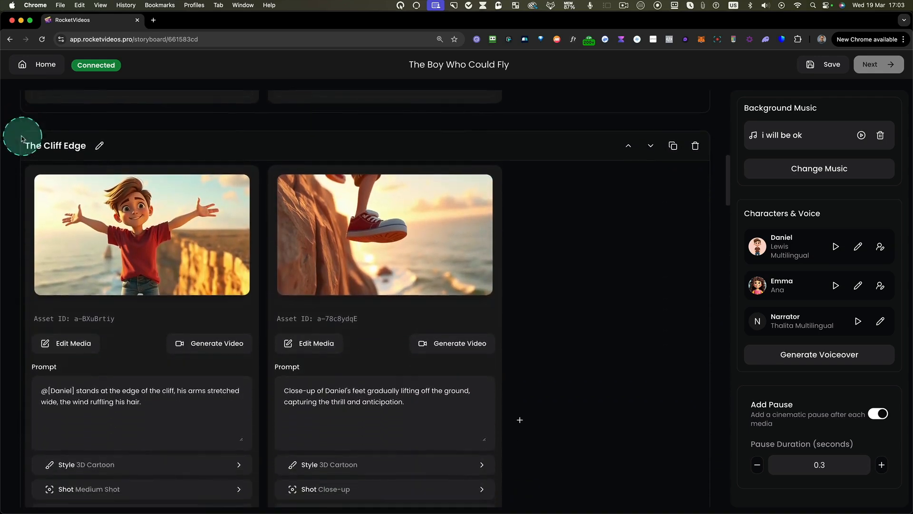
pyautogui.moveTo(18, 128); pyautogui.dragTo(547, 333)
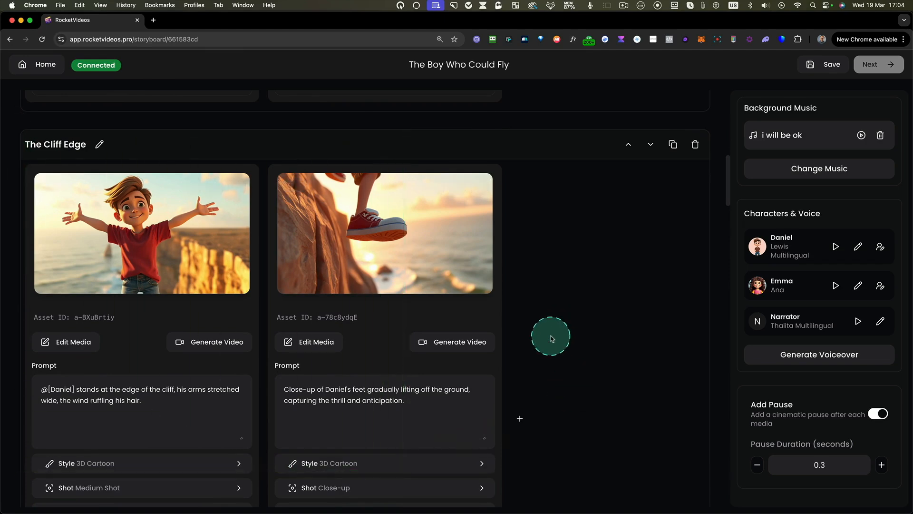
pyautogui.scroll(10, 549, 335)
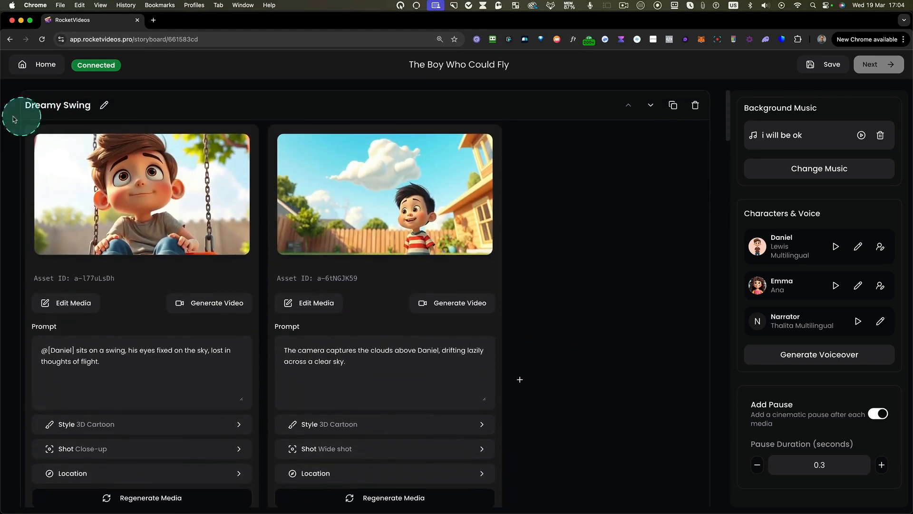
pyautogui.moveTo(24, 125); pyautogui.dragTo(259, 508)
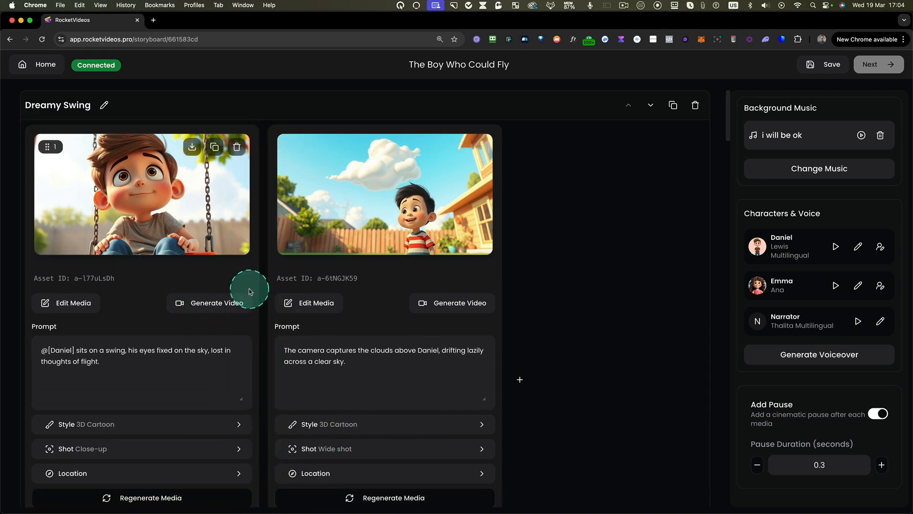
pyautogui.scroll(-1, 178, 243)
pyautogui.scroll(-1, 178, 243)
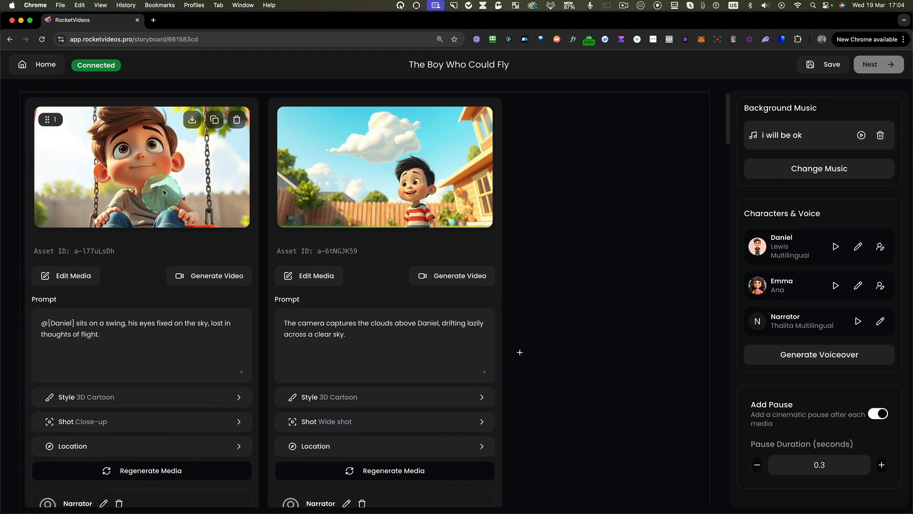
pyautogui.scroll(5, 162, 204)
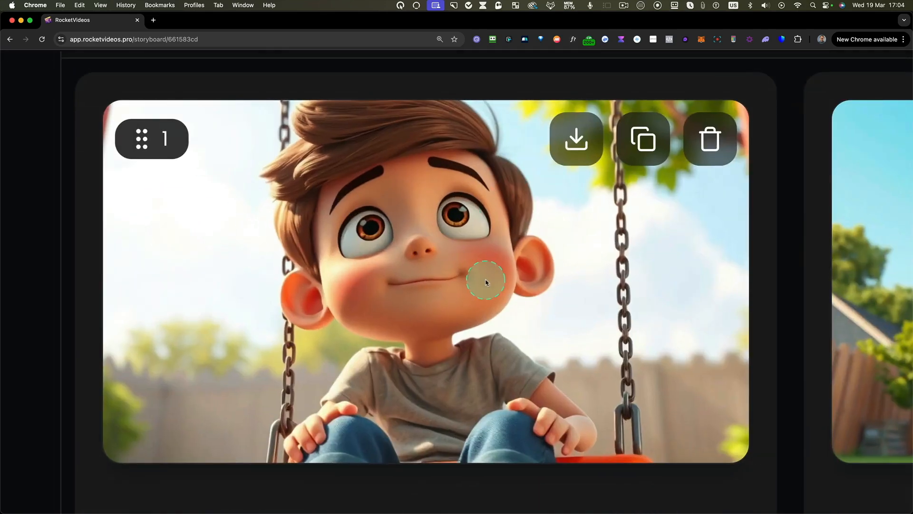
pyautogui.scroll(-5, 486, 282)
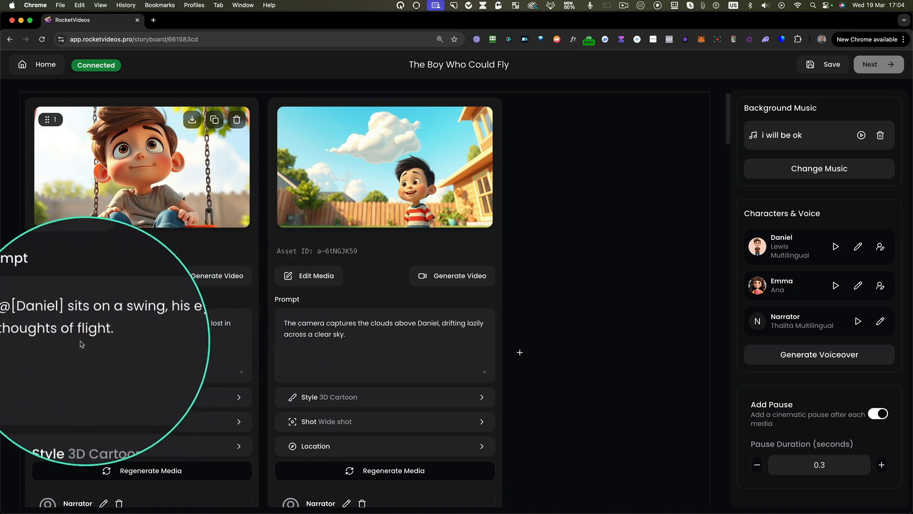
# - Edit the first Dreamy Swing image's prompt so that the boy character is described with "stand on a swing"
pyautogui.click(193, 328)
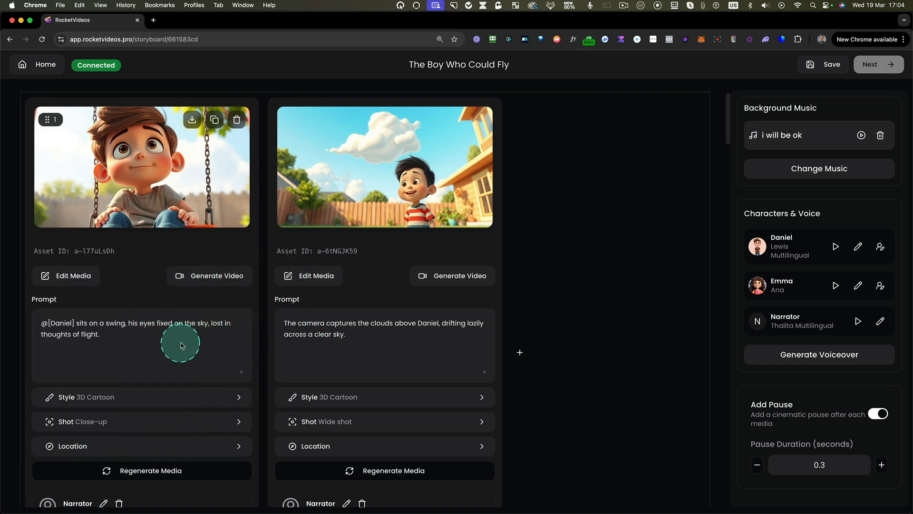
pyautogui.scroll(-1, 187, 348)
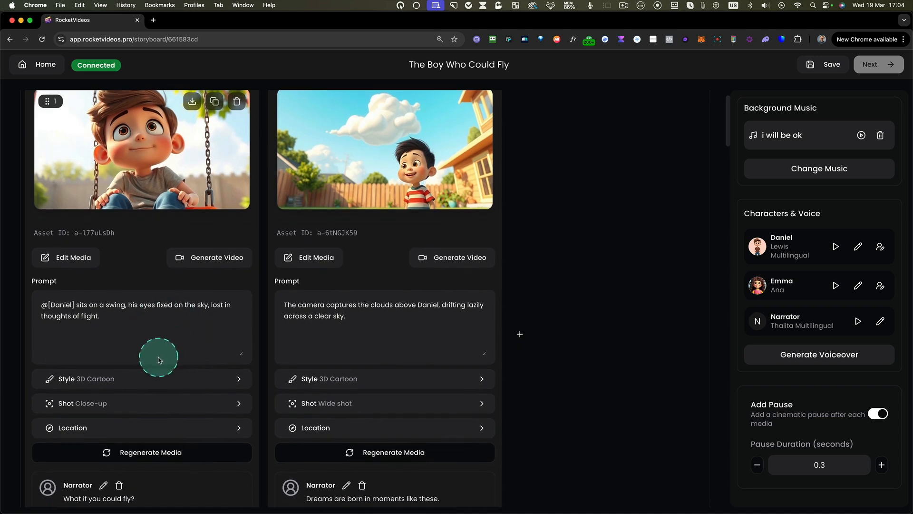
pyautogui.scroll(2, 169, 316)
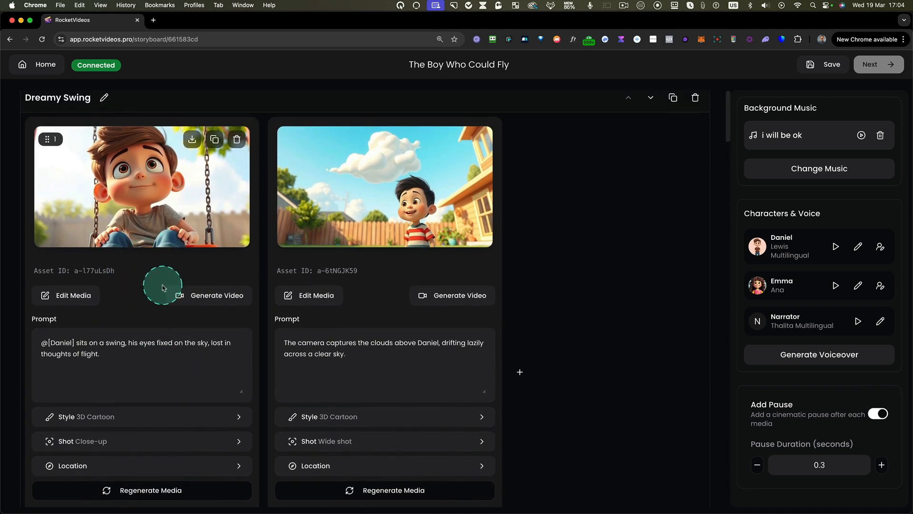
pyautogui.scroll(-1, 163, 287)
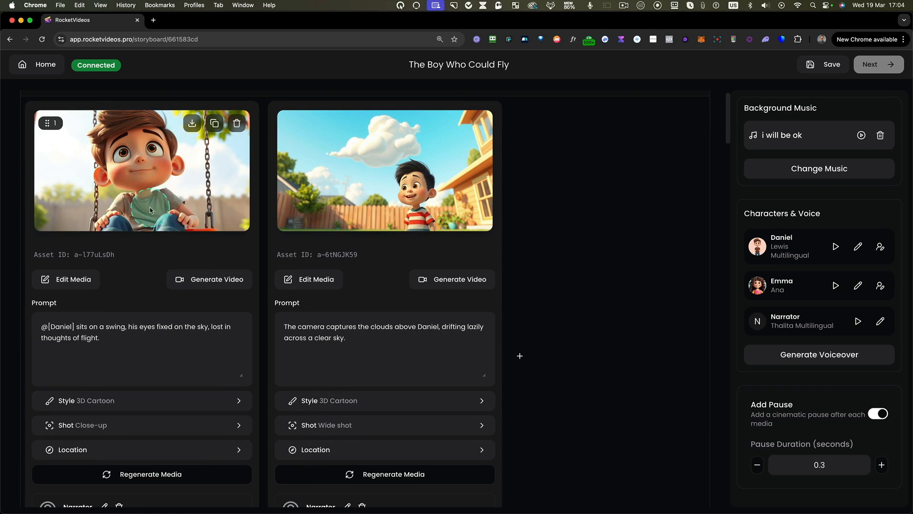
pyautogui.scroll(1, 135, 262)
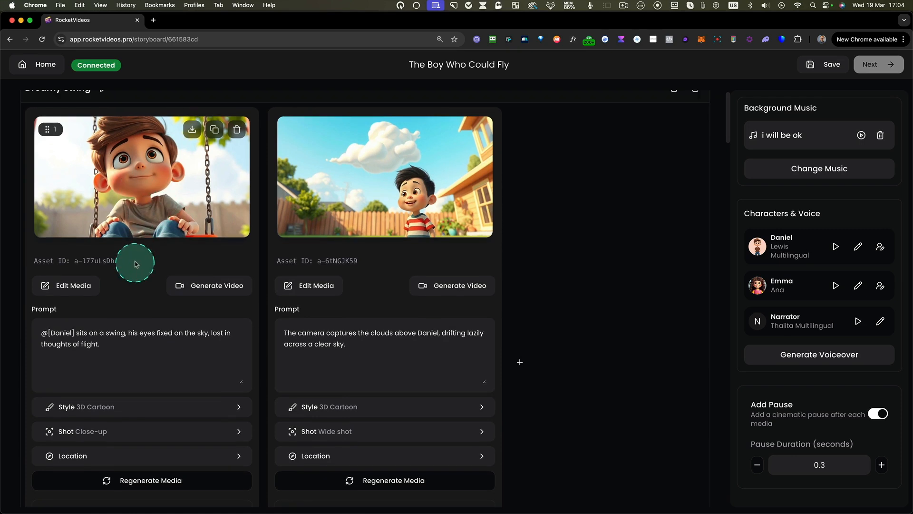
pyautogui.scroll(-1, 134, 241)
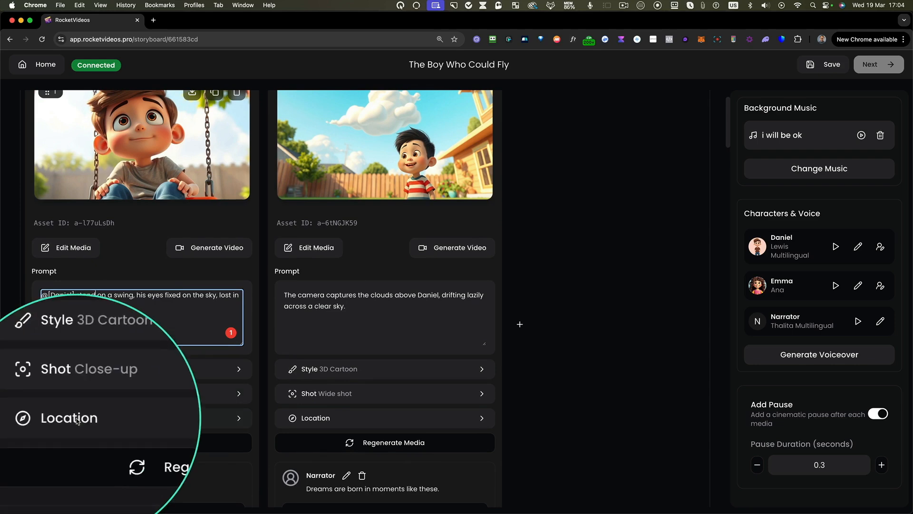
# - Set the weather to "Rainy" in the first Dreamy Swing image's location settings and save the changes
pyautogui.click(77, 419)
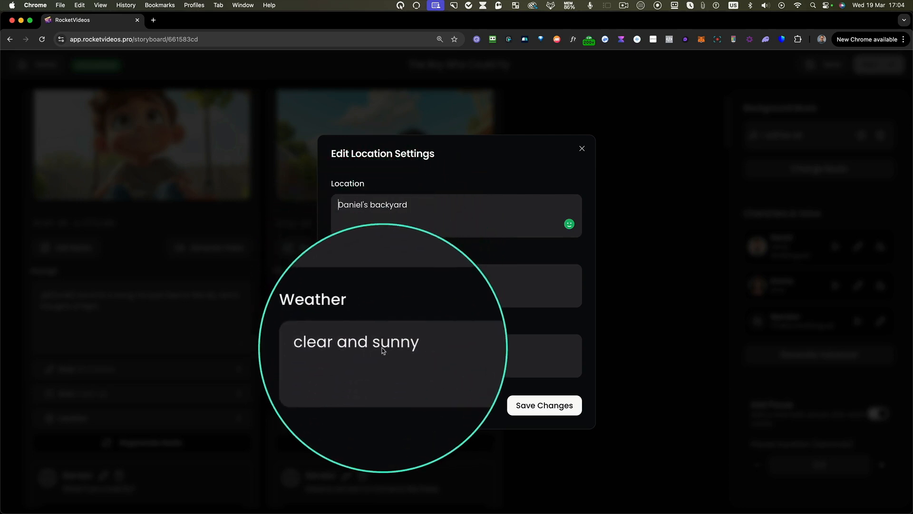
pyautogui.moveTo(402, 346); pyautogui.dragTo(327, 342)
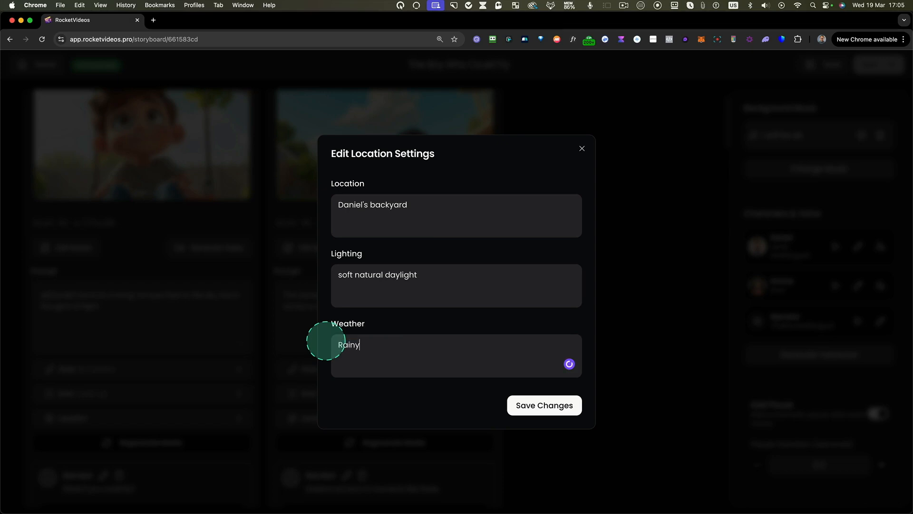
pyautogui.click(550, 407)
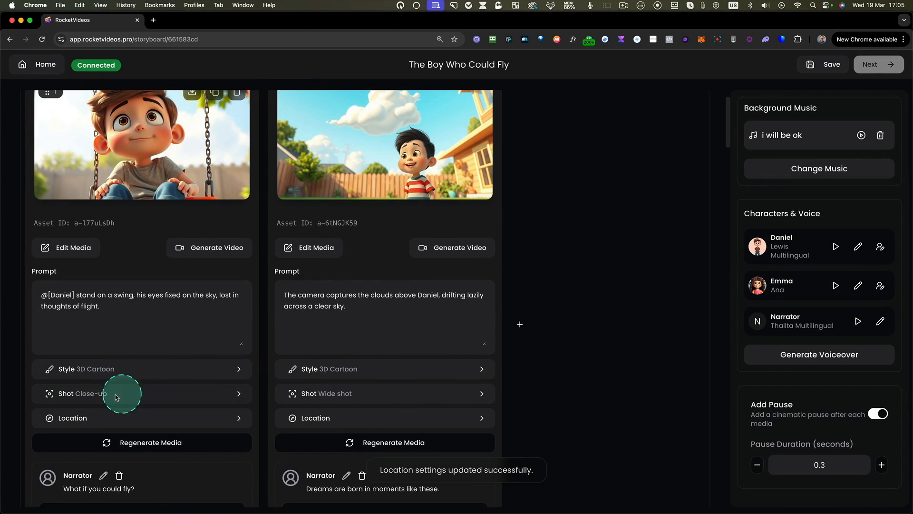
# - Set the first Dreamy Swing image's shot type to Medium Shot and regenerate its media
pyautogui.click(77, 394)
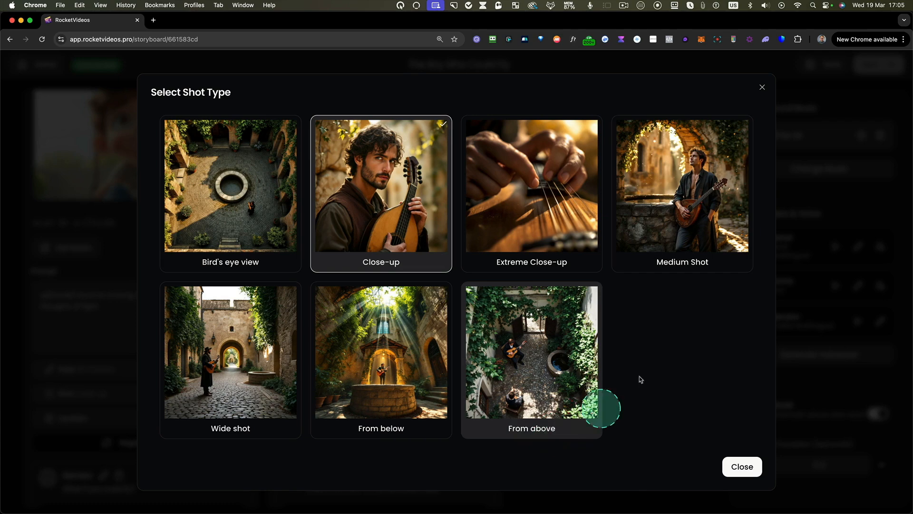
pyautogui.click(652, 142)
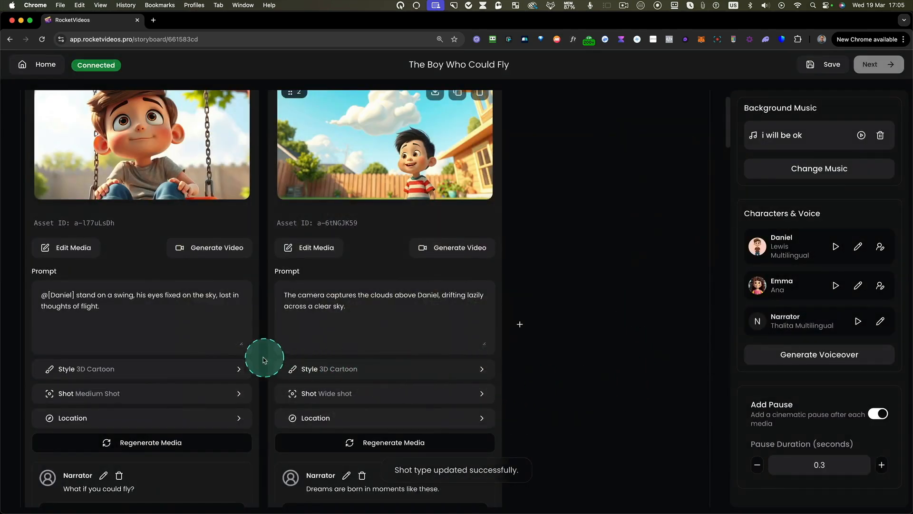
pyautogui.click(135, 445)
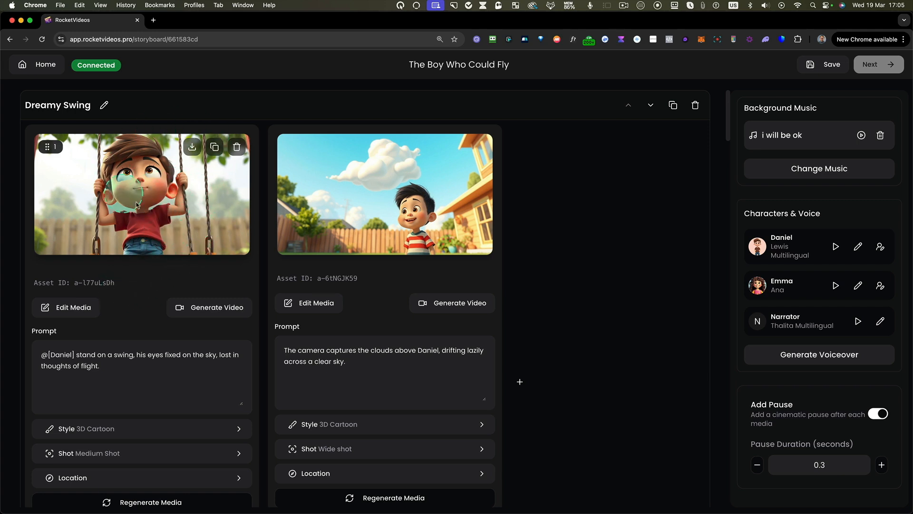
# - Erase the spare swing rope beside the boy from the first Dreamy Swing image with generative fill, using a 35 px brush
pyautogui.click(74, 308)
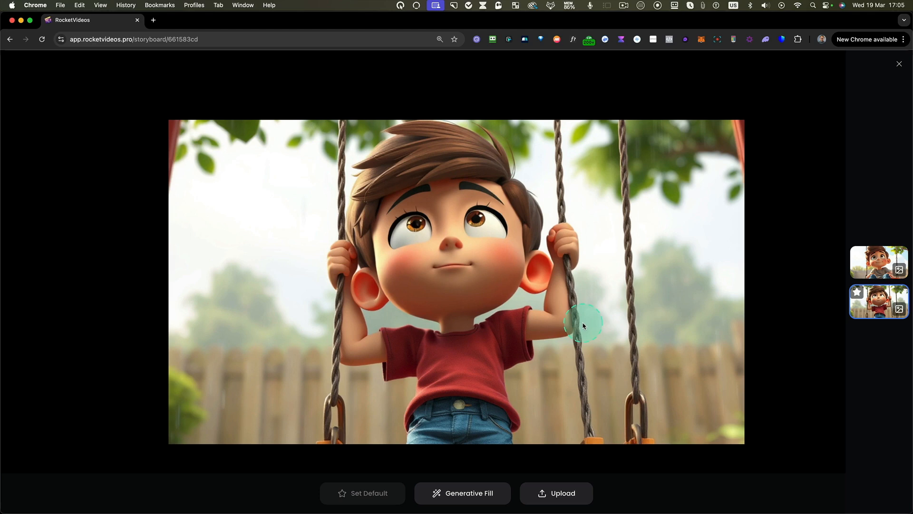
pyautogui.click(463, 495)
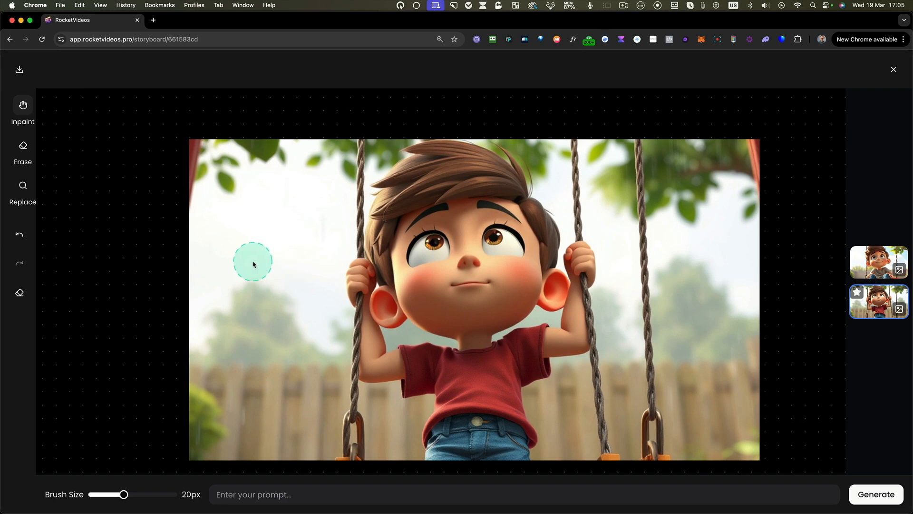
pyautogui.click(23, 149)
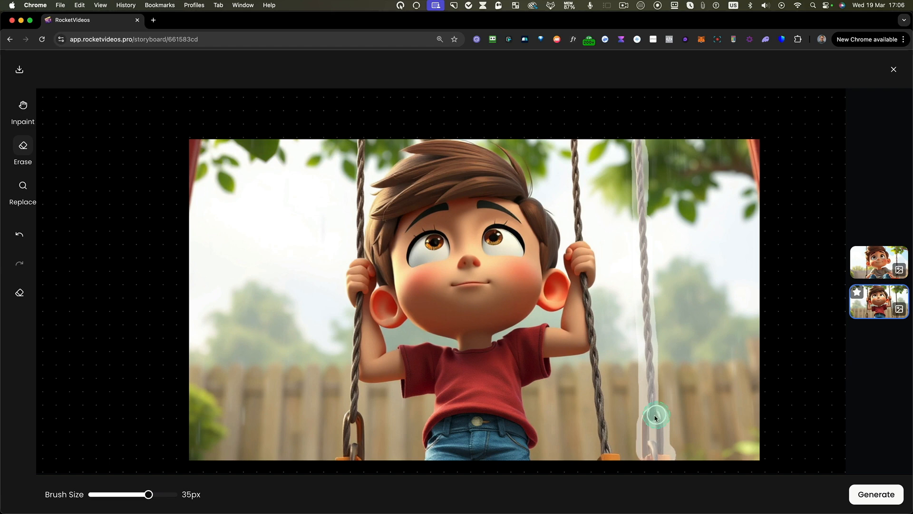
pyautogui.click(873, 495)
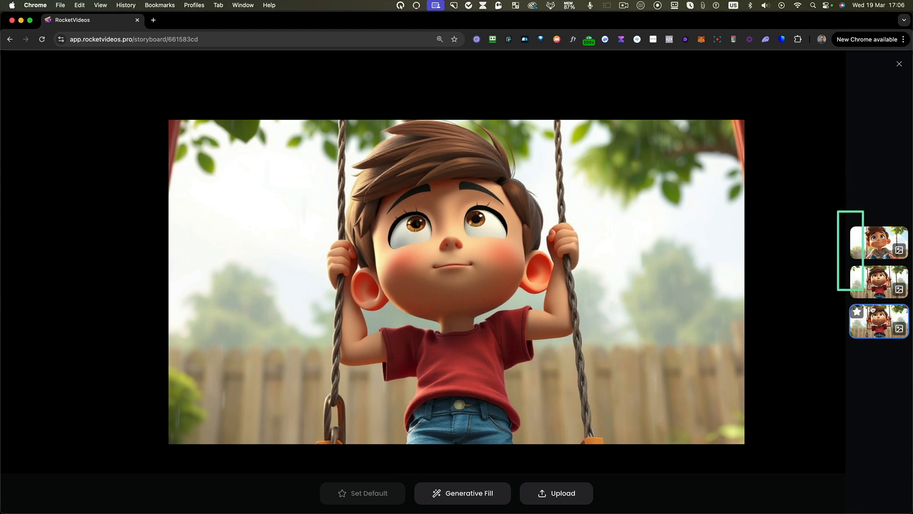
# - Compare the earlier versions of the first Dreamy Swing image with the newly generated one
pyautogui.click(879, 282)
pyautogui.click(885, 247)
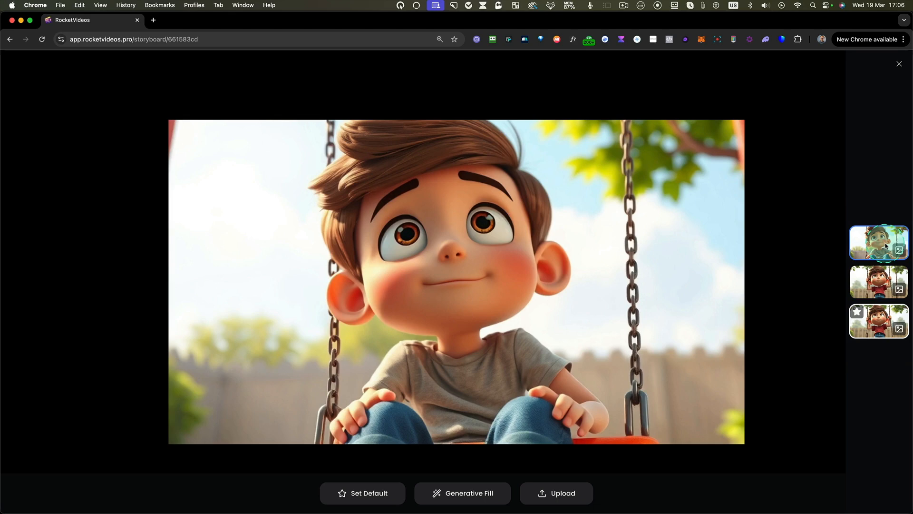
pyautogui.click(879, 282)
pyautogui.click(870, 325)
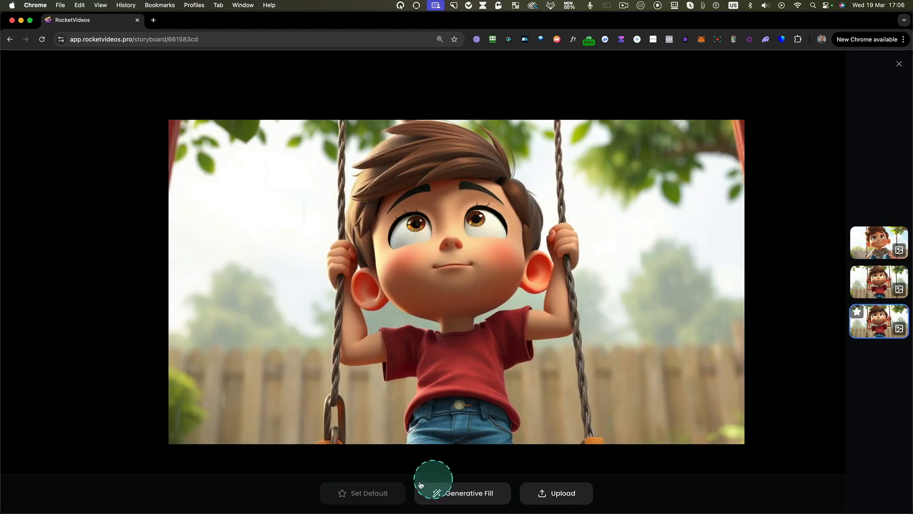
# - Inpaint the leafy area above the fence in the latest Dreamy Swing image using a 41 px brush and a text prompt, and return to the storyboard
pyautogui.click(469, 494)
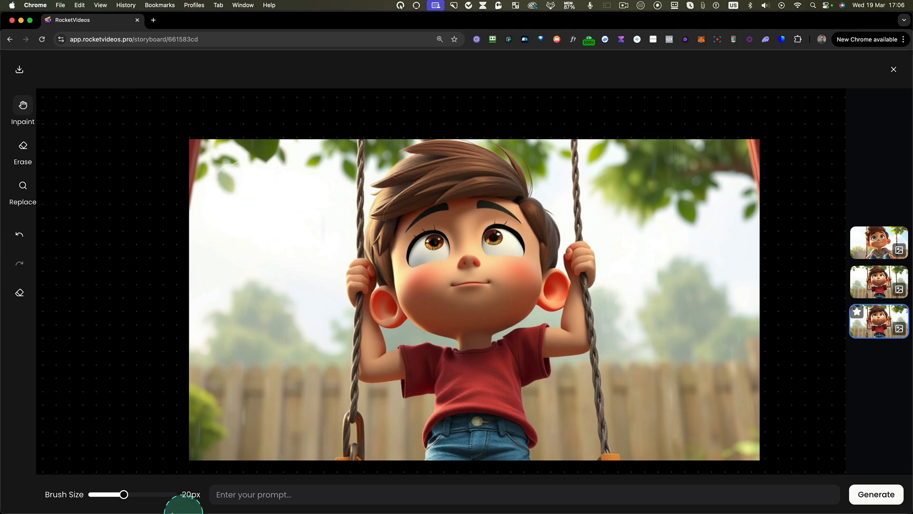
pyautogui.moveTo(125, 497); pyautogui.dragTo(155, 497)
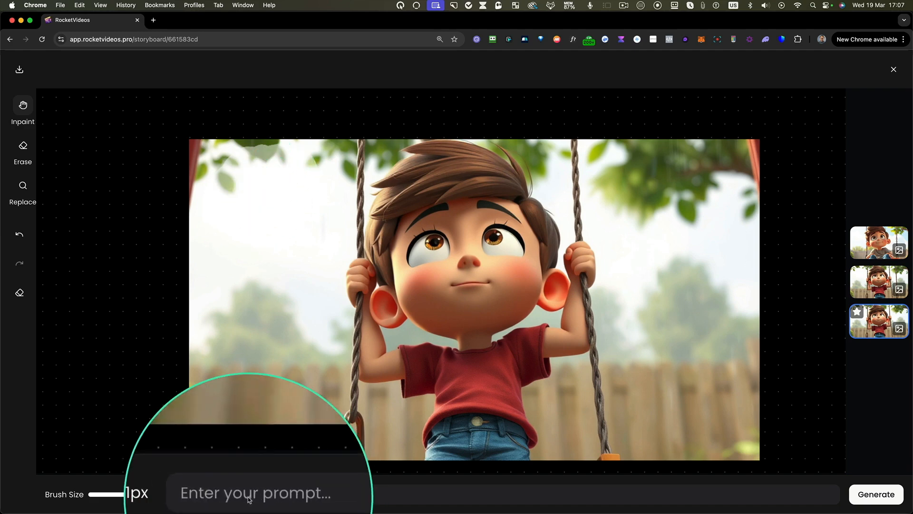
pyautogui.click(328, 495)
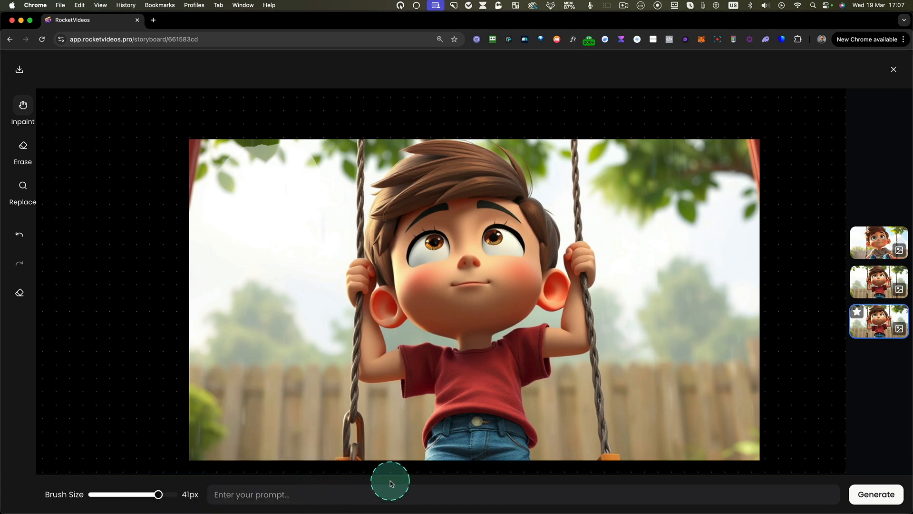
pyautogui.write('A')
pyautogui.click(876, 495)
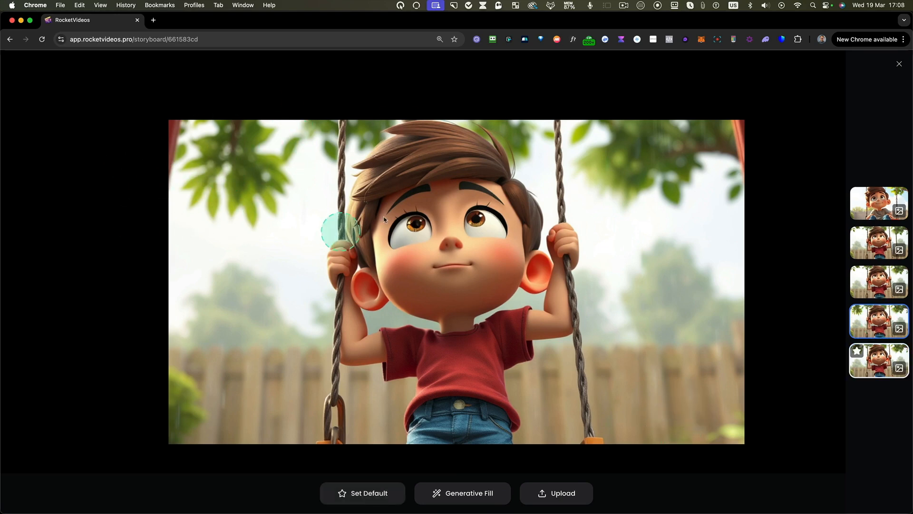
pyautogui.click(899, 65)
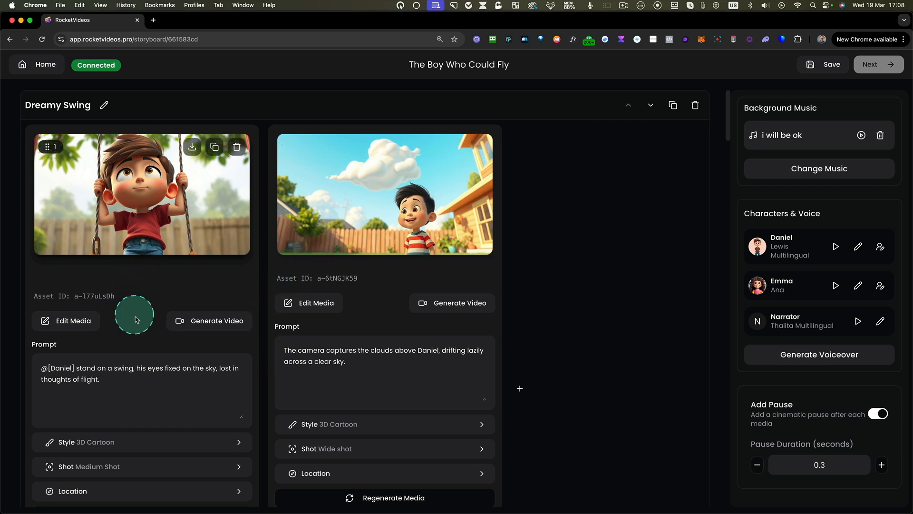
# - Generate a video from the second image of the Friendship's Spark scene
pyautogui.scroll(-3, 90, 327)
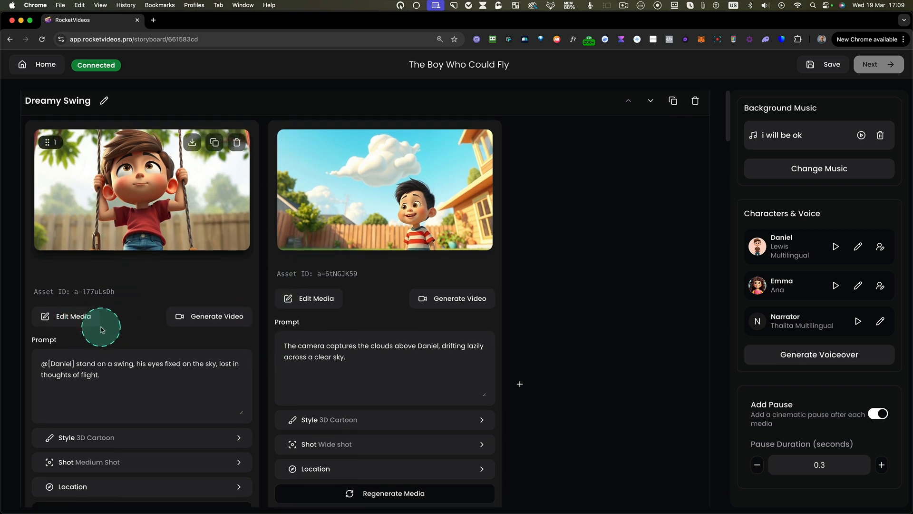
pyautogui.scroll(-10, 101, 328)
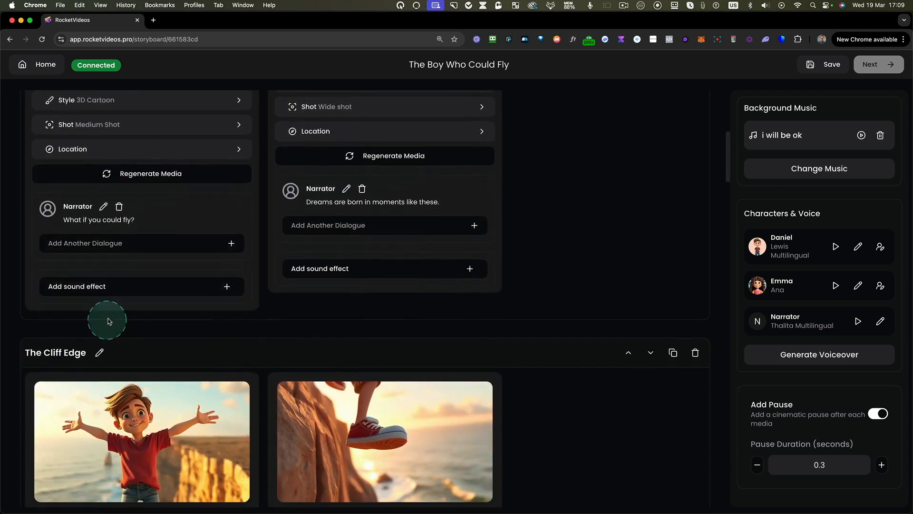
pyautogui.scroll(-4, 109, 321)
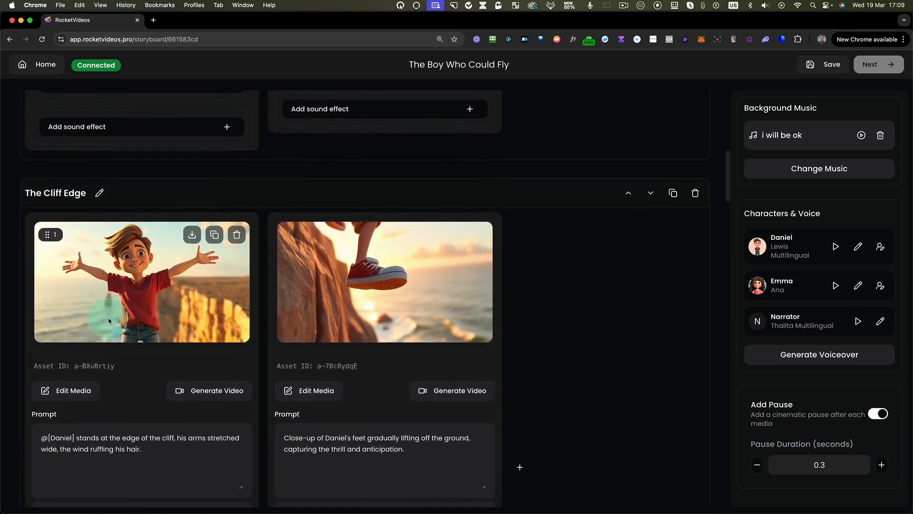
pyautogui.click(176, 344)
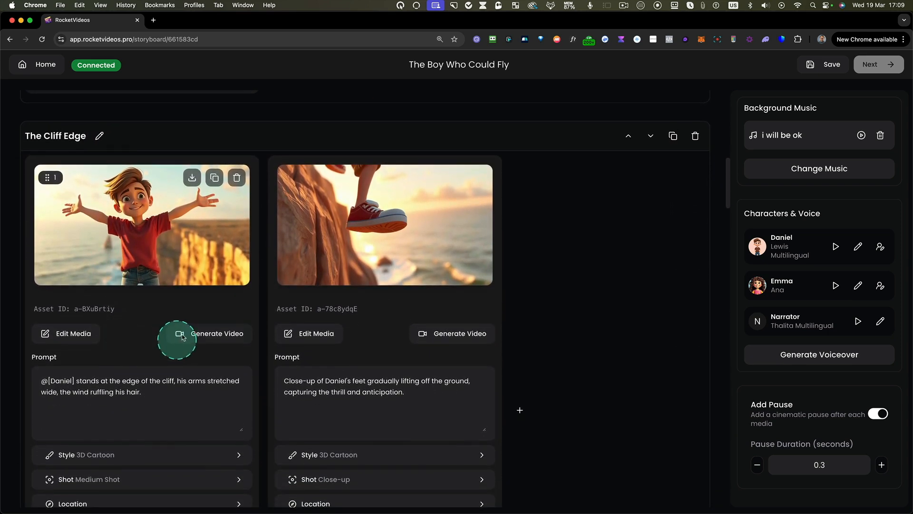
pyautogui.scroll(-12, 184, 330)
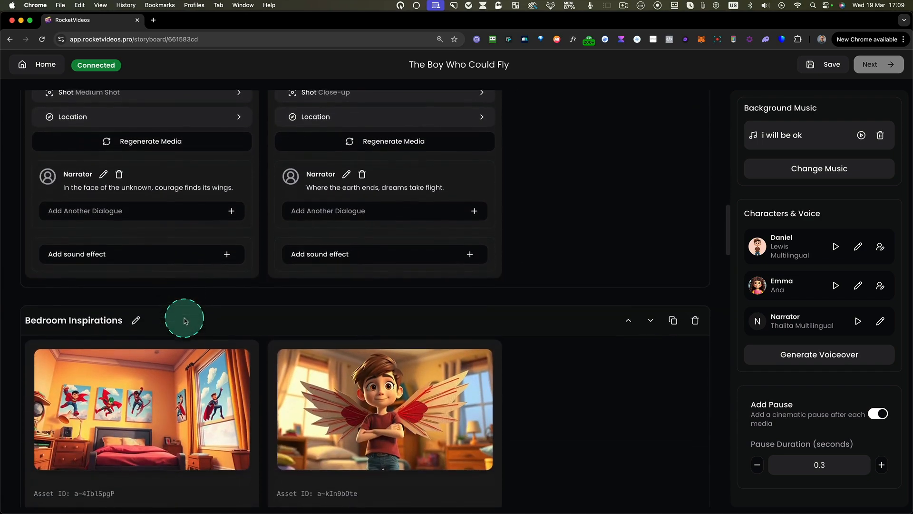
pyautogui.scroll(-14, 184, 321)
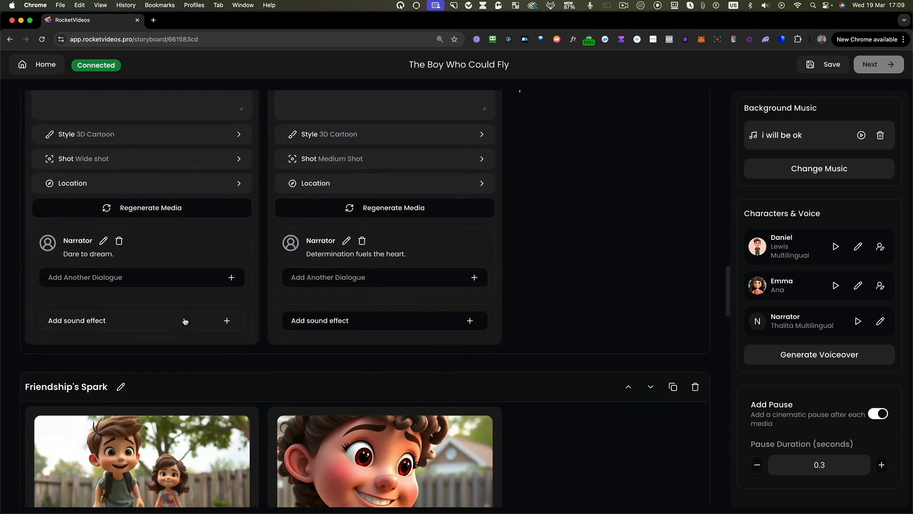
pyautogui.scroll(-7, 184, 319)
pyautogui.click(419, 208)
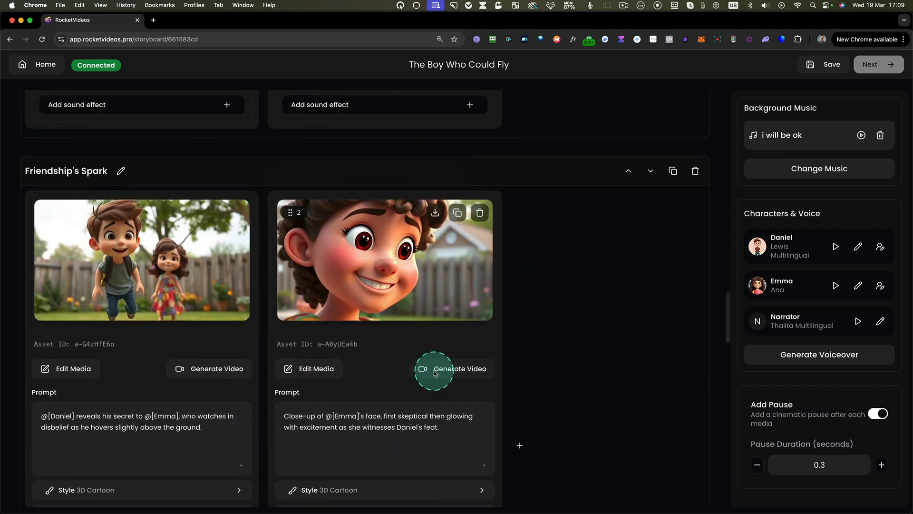
pyautogui.click(450, 372)
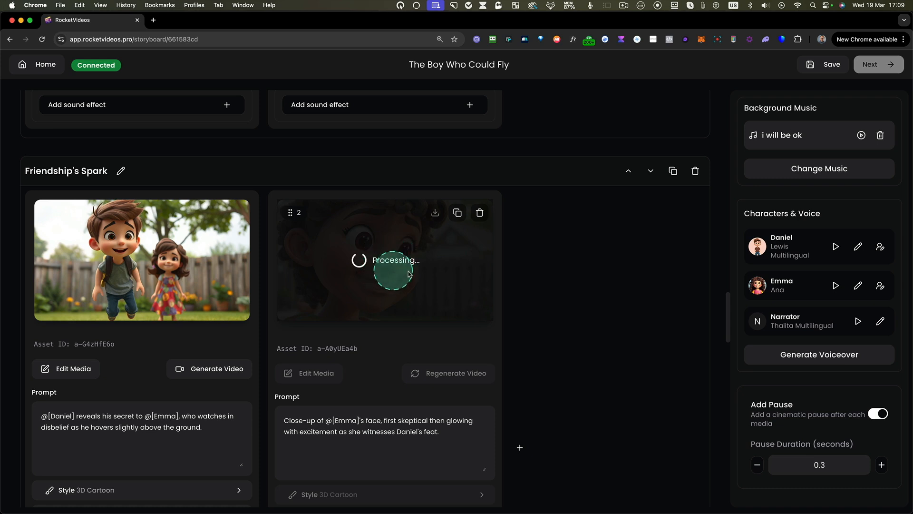
# - Play the generated video in the second Friendship's Spark shot
pyautogui.scroll(-1, 383, 276)
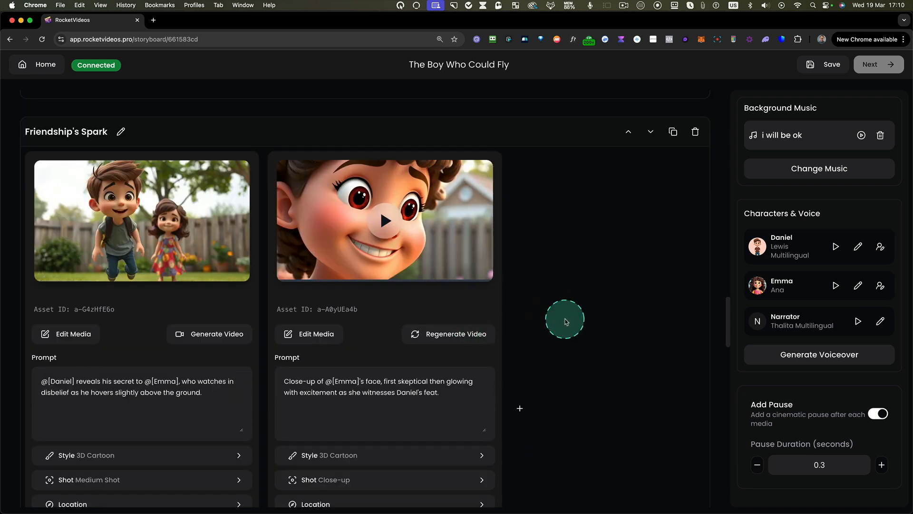
pyautogui.moveTo(379, 224)
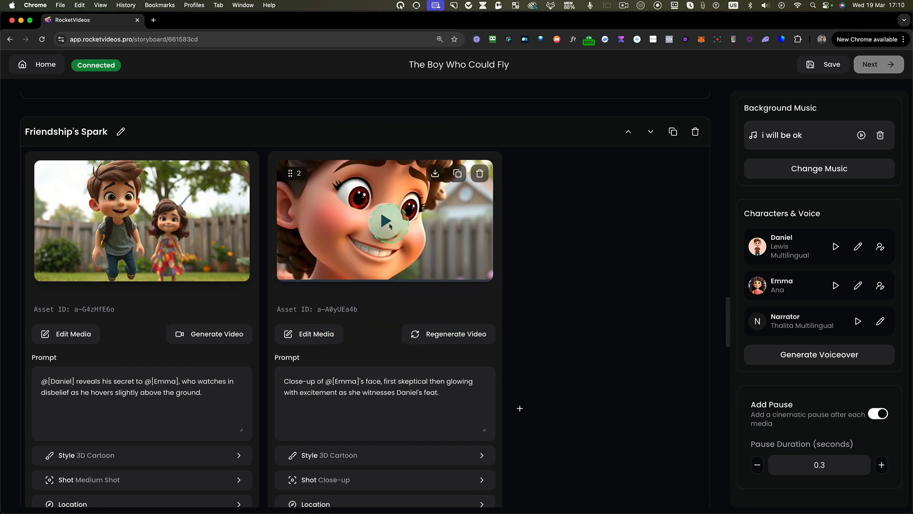
pyautogui.click(389, 227)
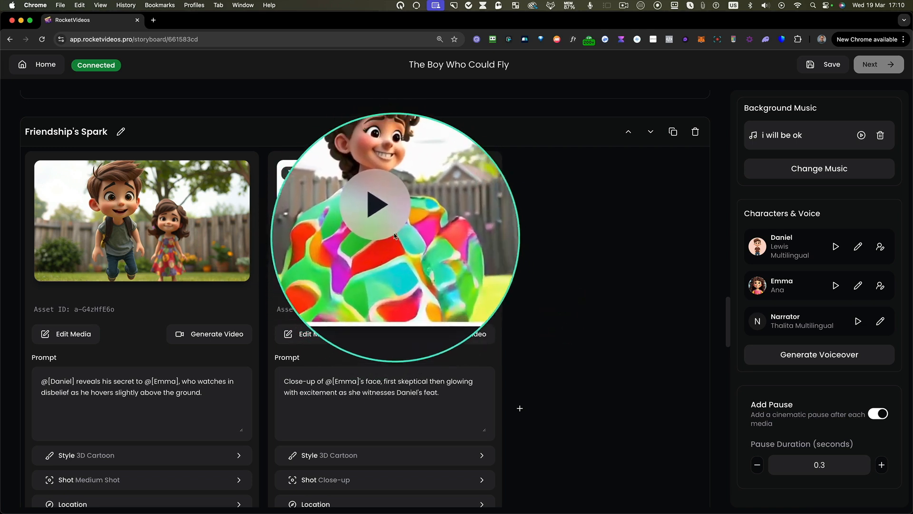
# - Regenerate the second Friendship's Spark shot's video and play the new version
pyautogui.scroll(1, 379, 236)
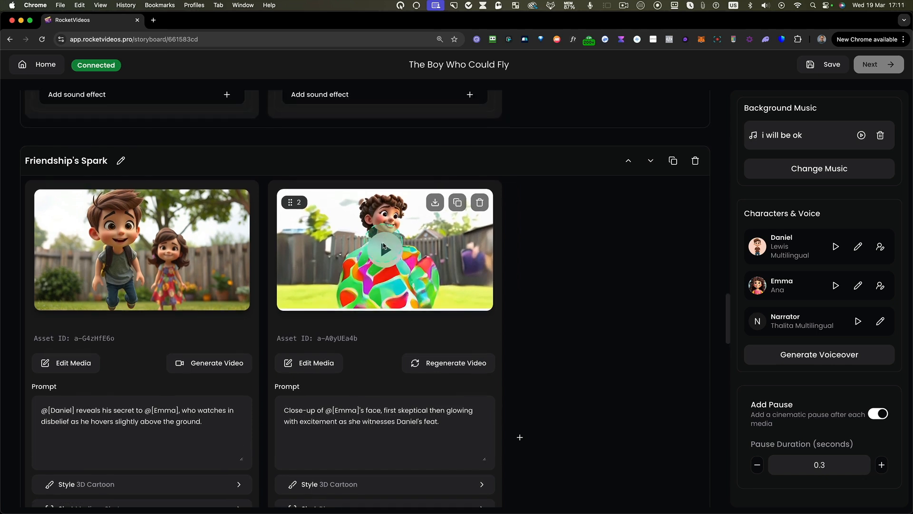
pyautogui.click(426, 340)
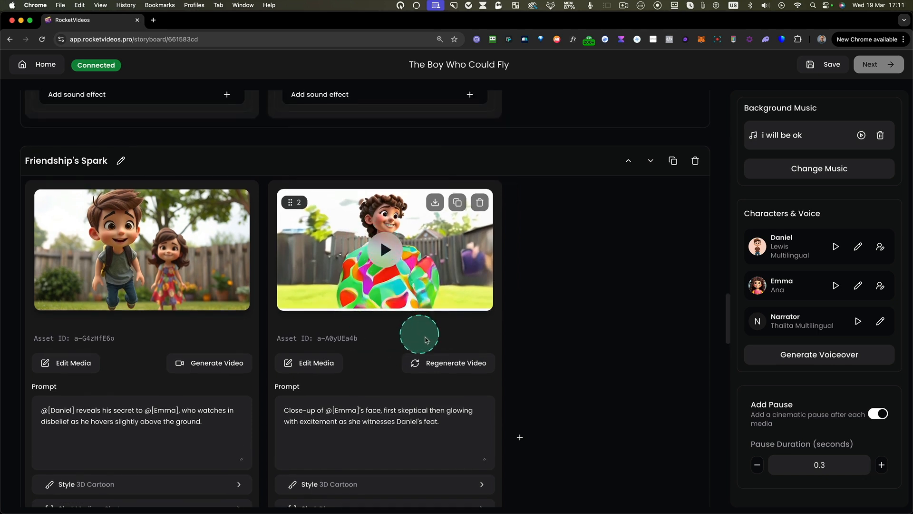
pyautogui.click(453, 364)
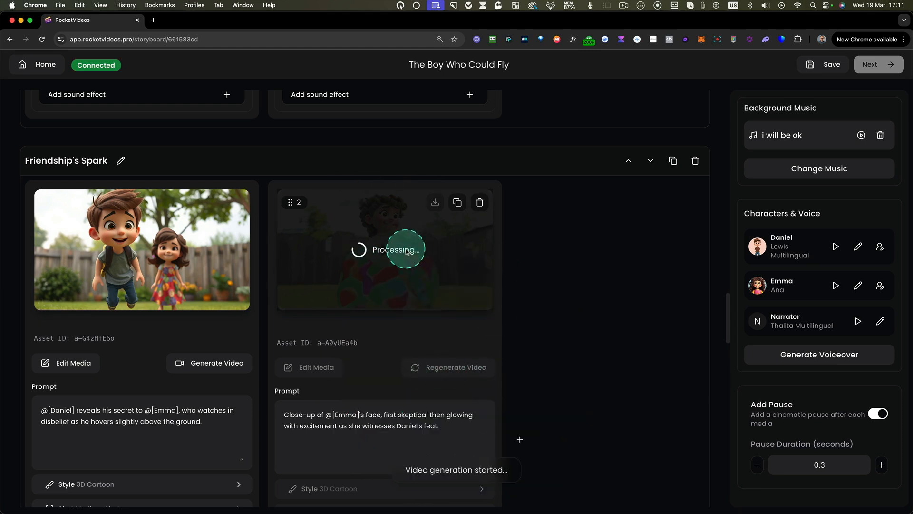
pyautogui.scroll(-1, 399, 261)
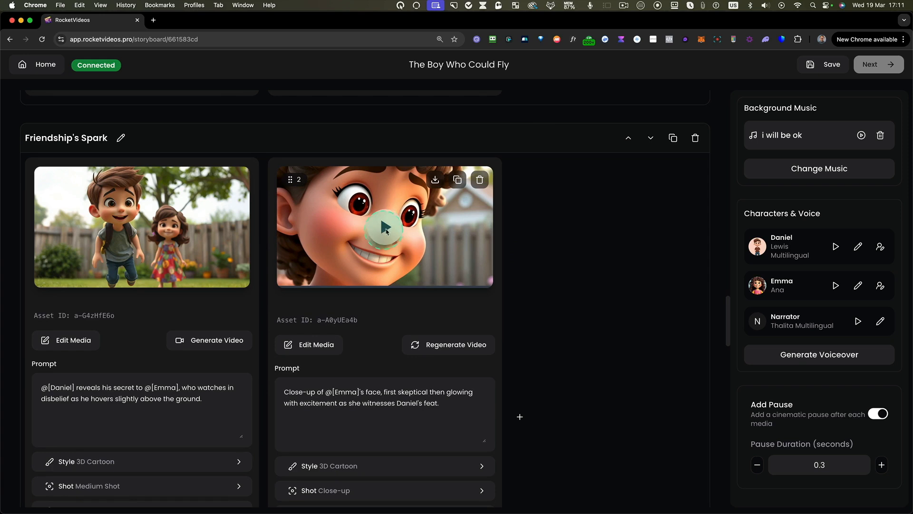
pyautogui.click(387, 230)
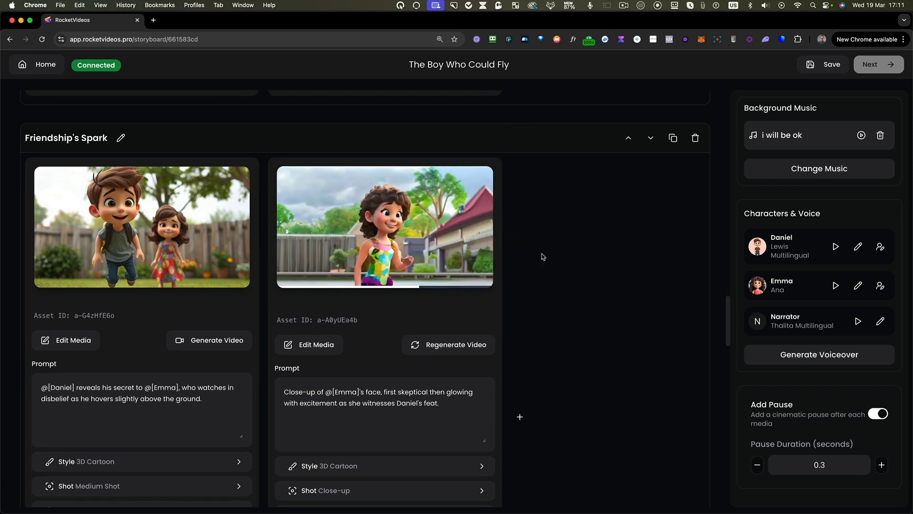
pyautogui.scroll(-1, 384, 288)
pyautogui.click(391, 202)
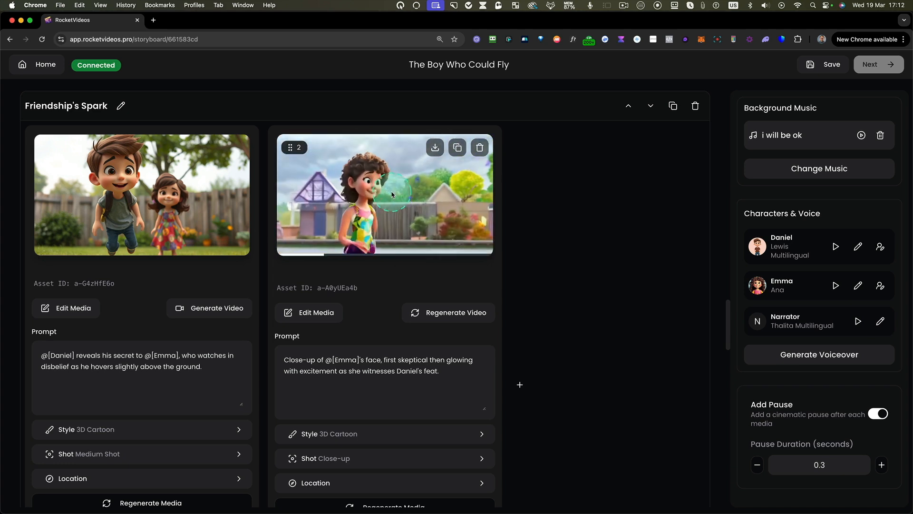
pyautogui.click(418, 213)
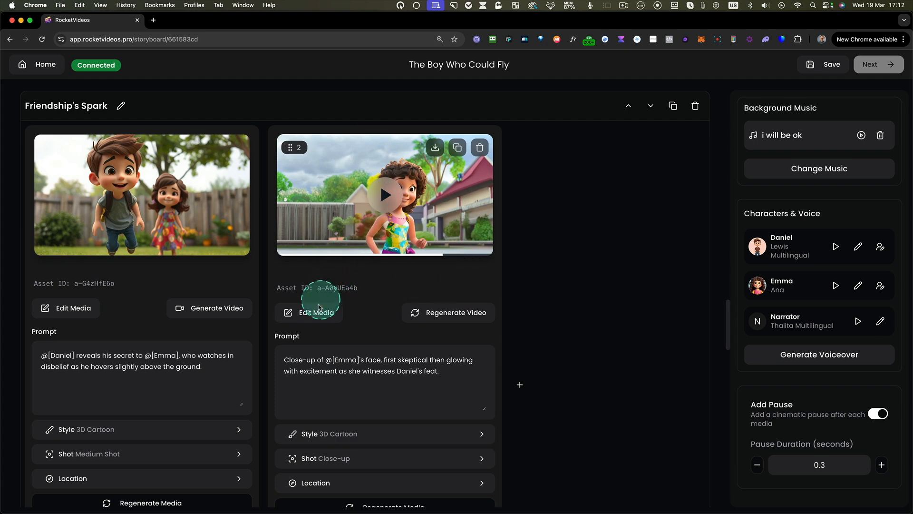
# - Set the first listed video version as the default media of the second Friendship's Spark shot
pyautogui.click(317, 312)
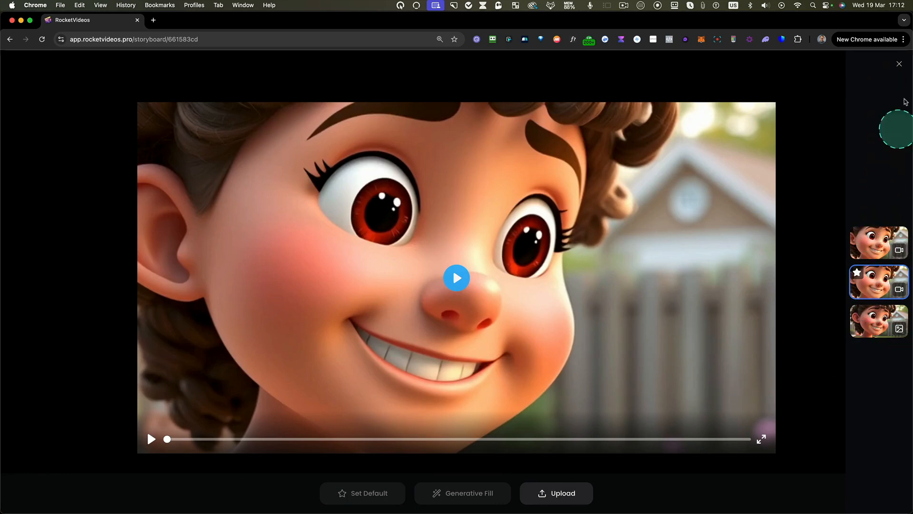
pyautogui.click(865, 237)
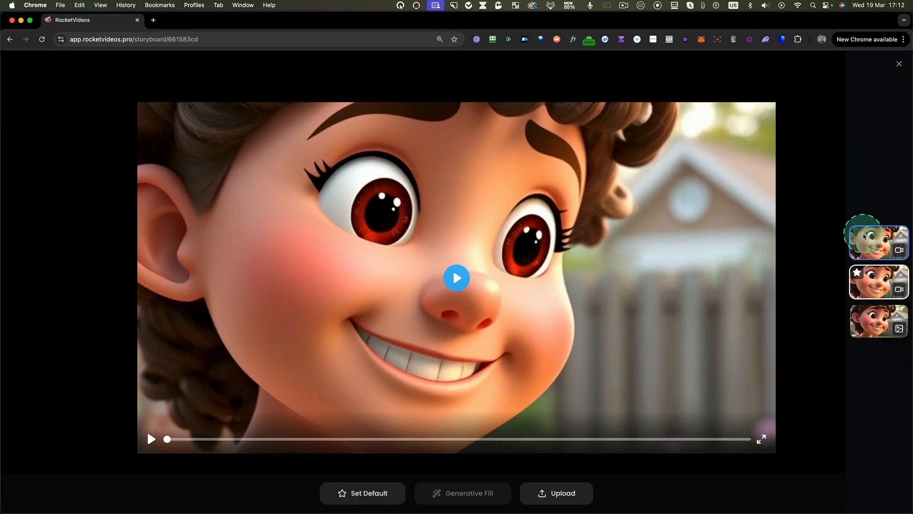
pyautogui.click(376, 493)
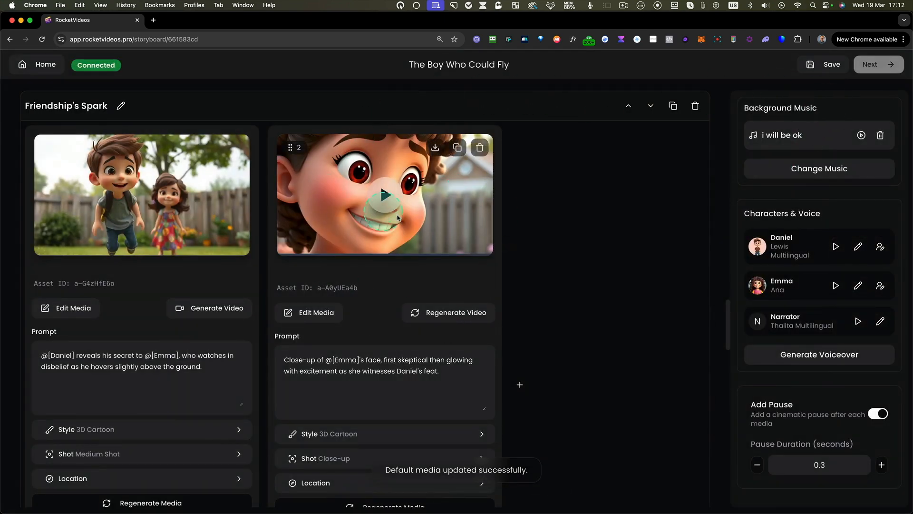
# - Review the images, prompts and narrator lines of the two shots in the Dreamy Swing scene
pyautogui.scroll(-5, 557, 257)
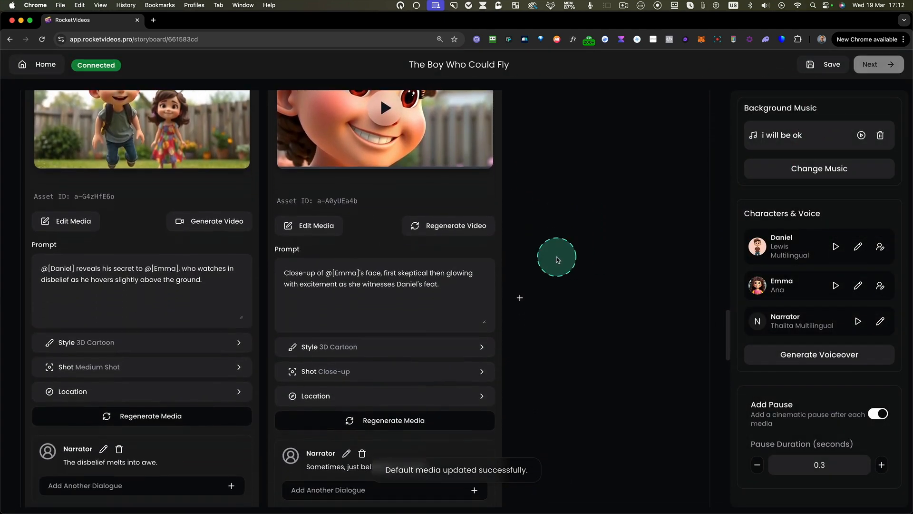
pyautogui.scroll(10, 557, 259)
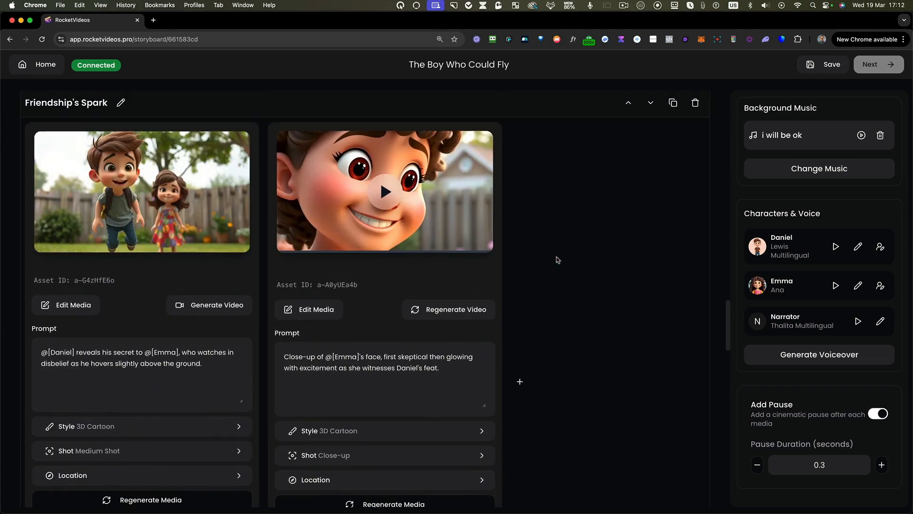
pyautogui.scroll(20, 557, 259)
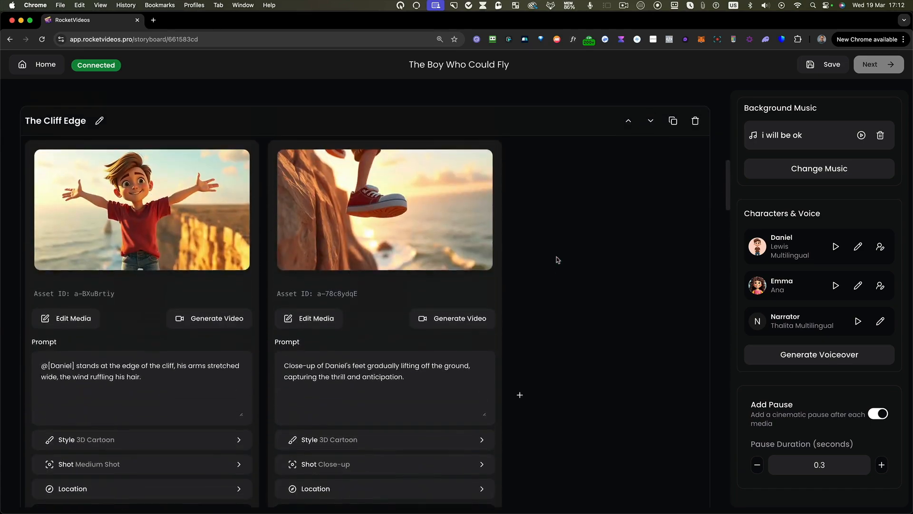
pyautogui.scroll(15, 382, 313)
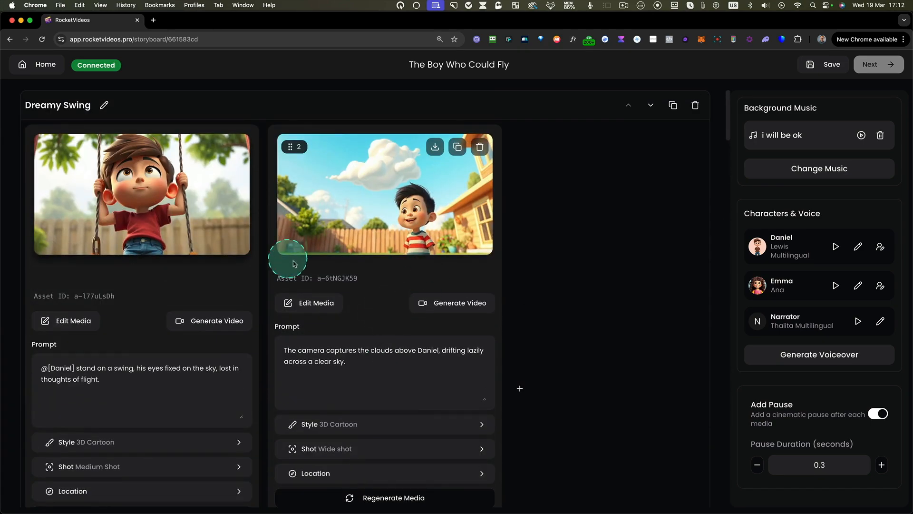
pyautogui.scroll(-4, 297, 265)
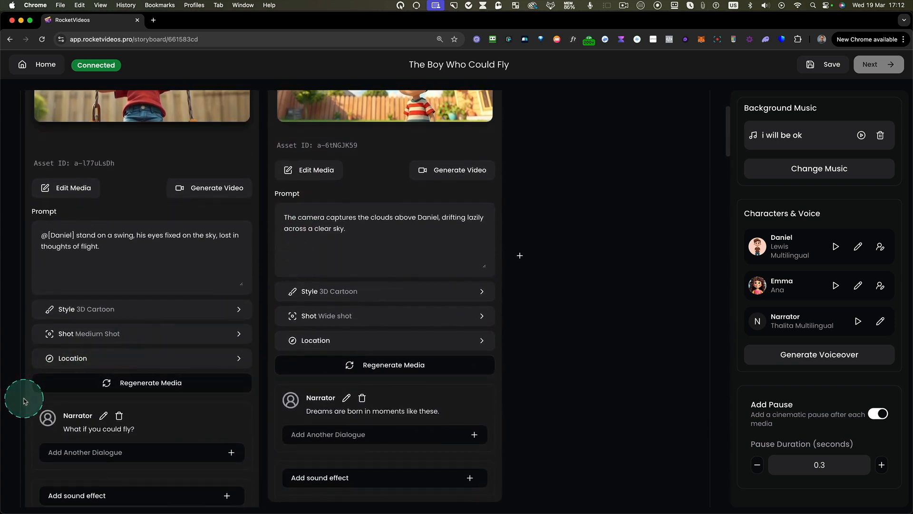
pyautogui.moveTo(149, 431); pyautogui.dragTo(365, 455)
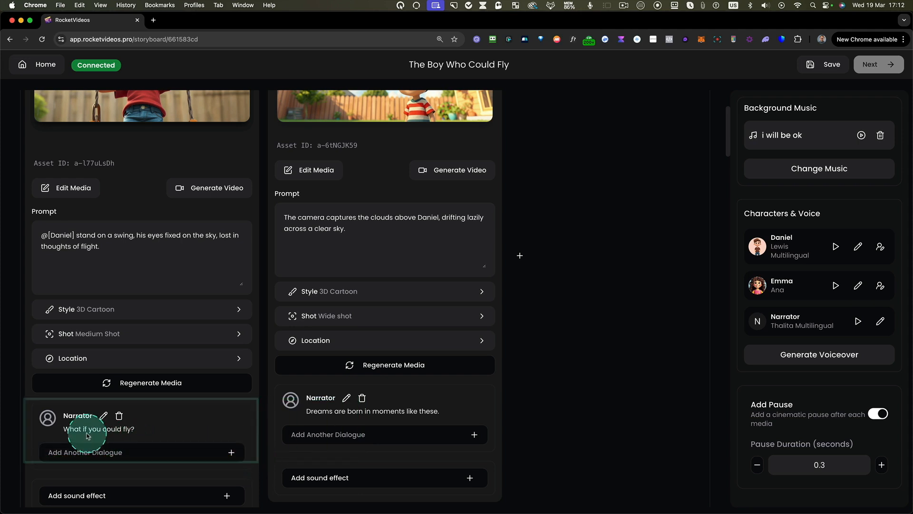
pyautogui.hotkey('ctrl', 'alt', 'z')
pyautogui.hotkey('ctrl', 'alt', 'z')
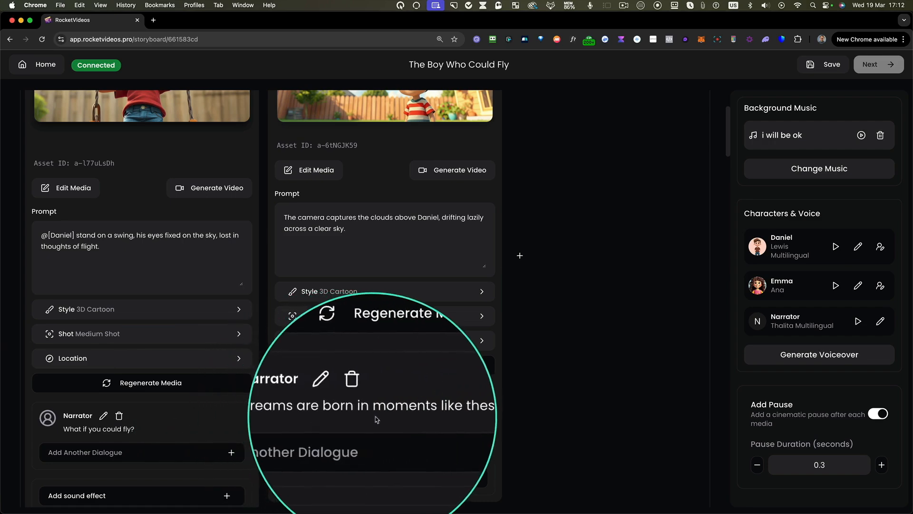
pyautogui.hotkey('ctrl', 'alt', 'z')
pyautogui.scroll(3, 399, 418)
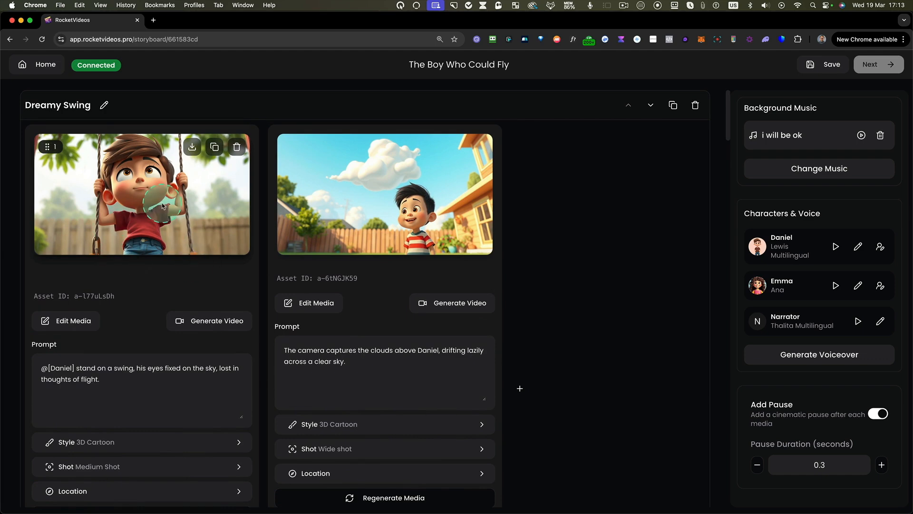
# - Examine how the narrator lines match the images of the two shots in The Cliff Edge scene
pyautogui.scroll(-10, 464, 309)
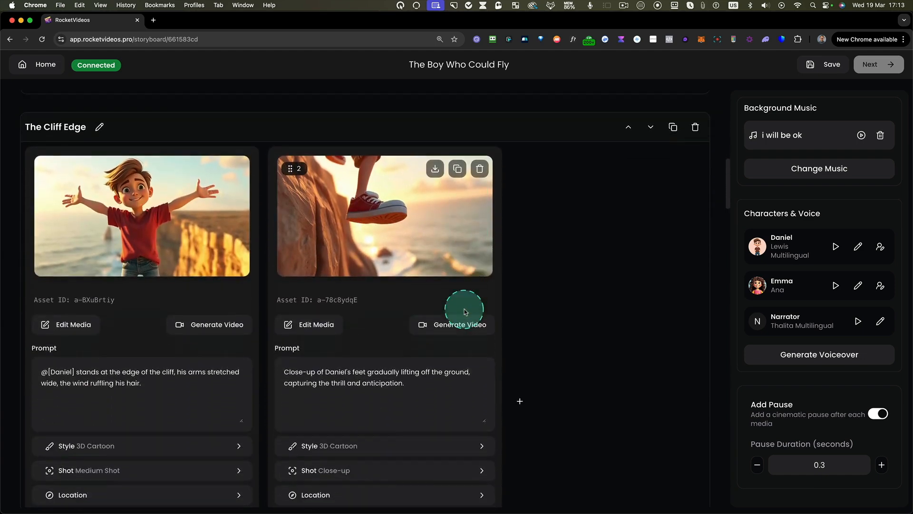
pyautogui.scroll(2, 109, 185)
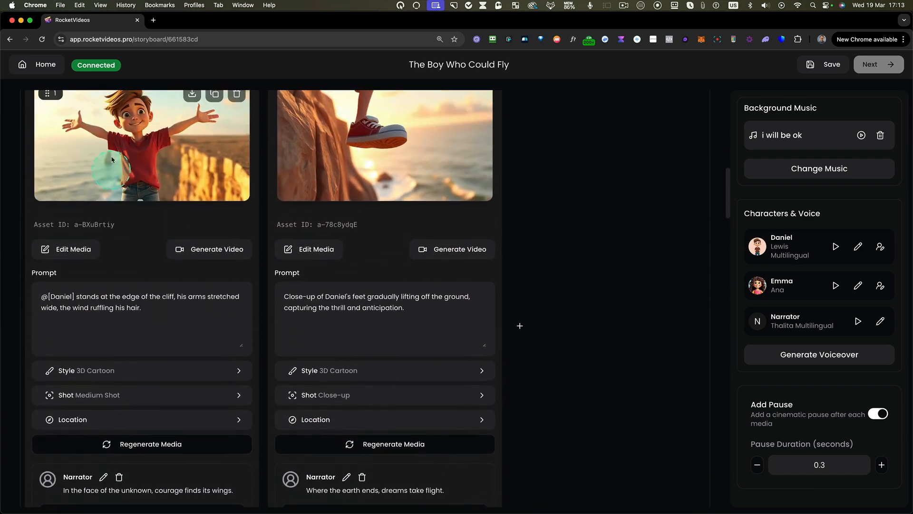
pyautogui.moveTo(30, 102); pyautogui.dragTo(250, 512)
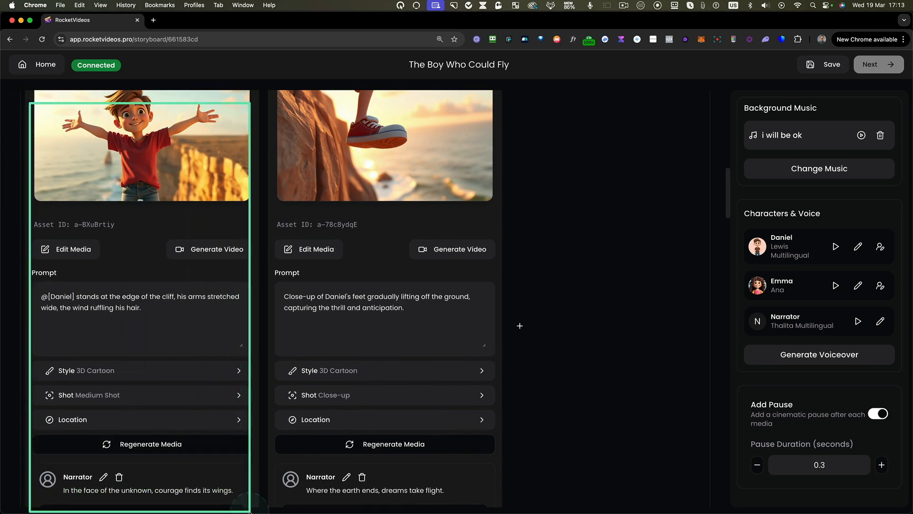
pyautogui.scroll(-2, 245, 457)
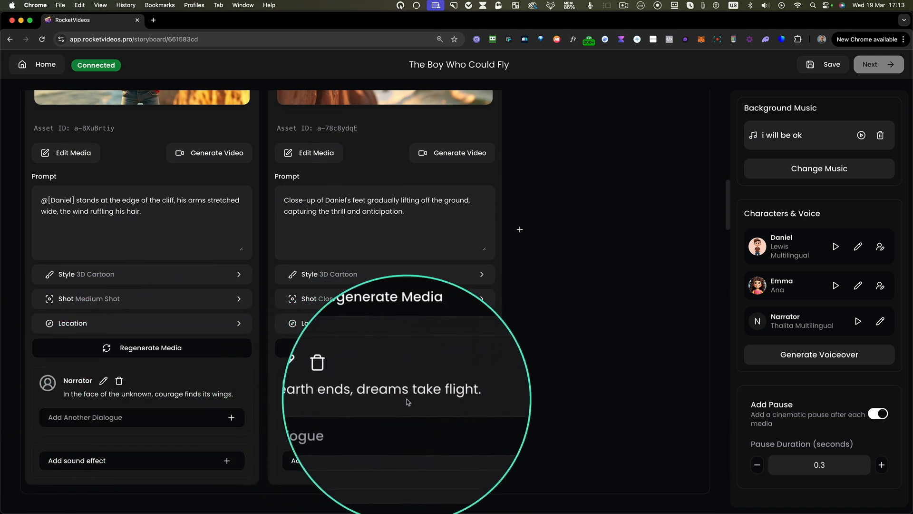
pyautogui.scroll(4, 404, 400)
pyautogui.scroll(1, 407, 401)
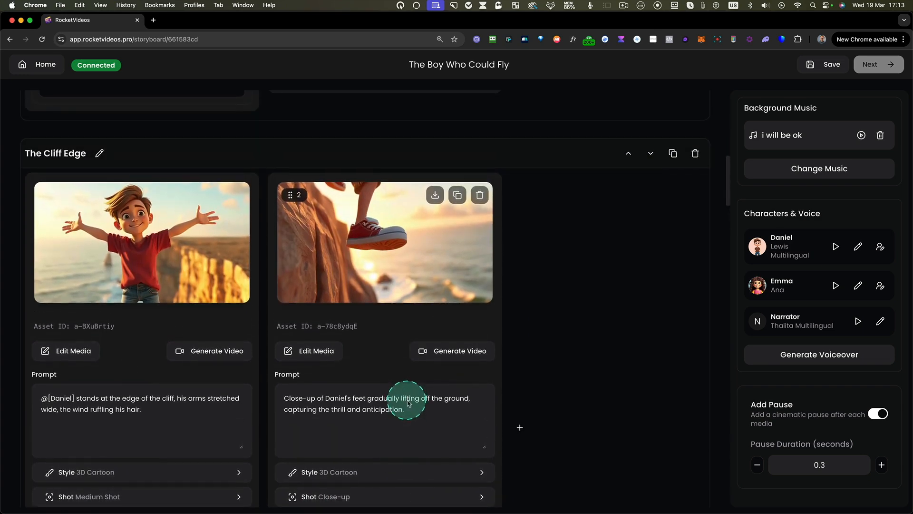
# - Open the narrator dialogue of The Cliff Edge's second shot to view its editing options, and close it without changes
pyautogui.scroll(-6, 424, 386)
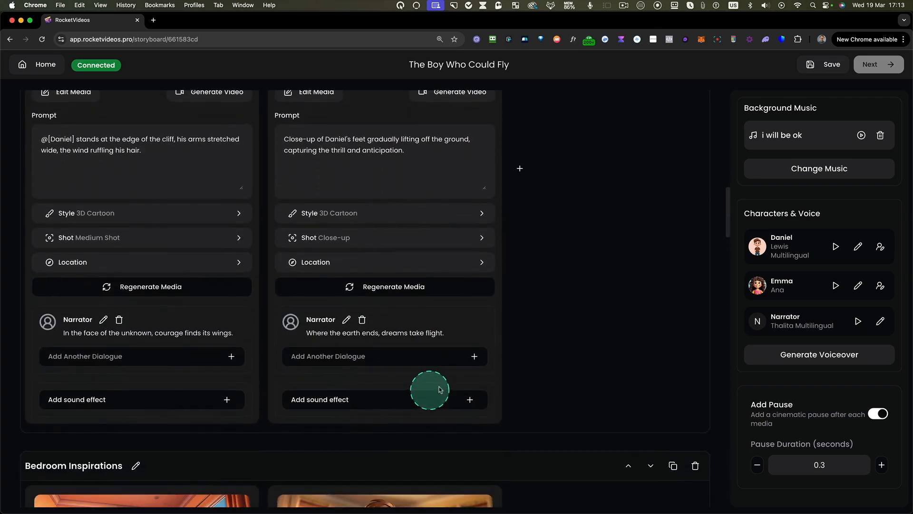
pyautogui.click(346, 319)
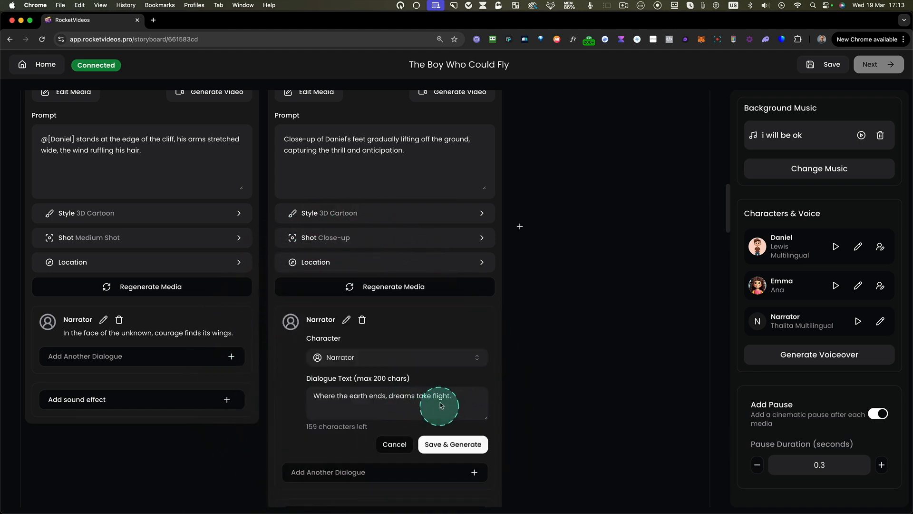
pyautogui.click(389, 445)
pyautogui.scroll(3, 360, 364)
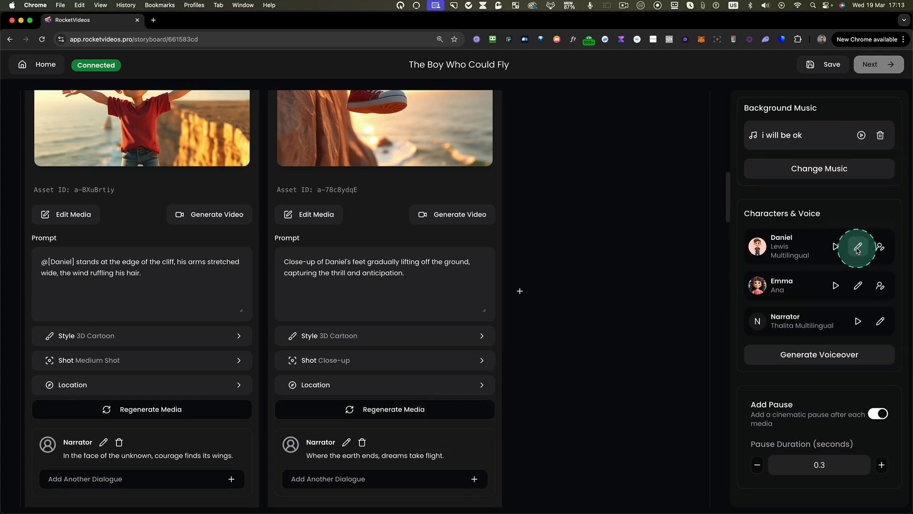
# - Open the voice selection for the character Daniel and preview the Andrew Multilingual voice
pyautogui.click(859, 247)
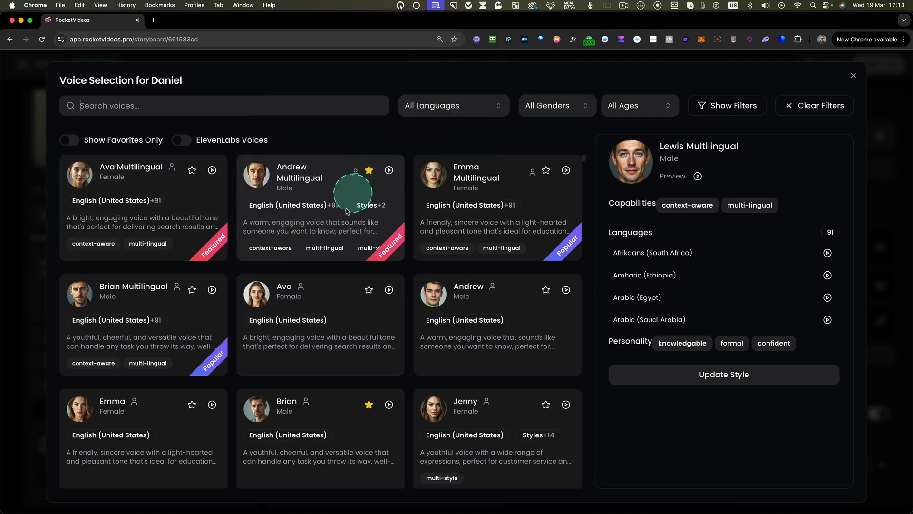
pyautogui.click(389, 171)
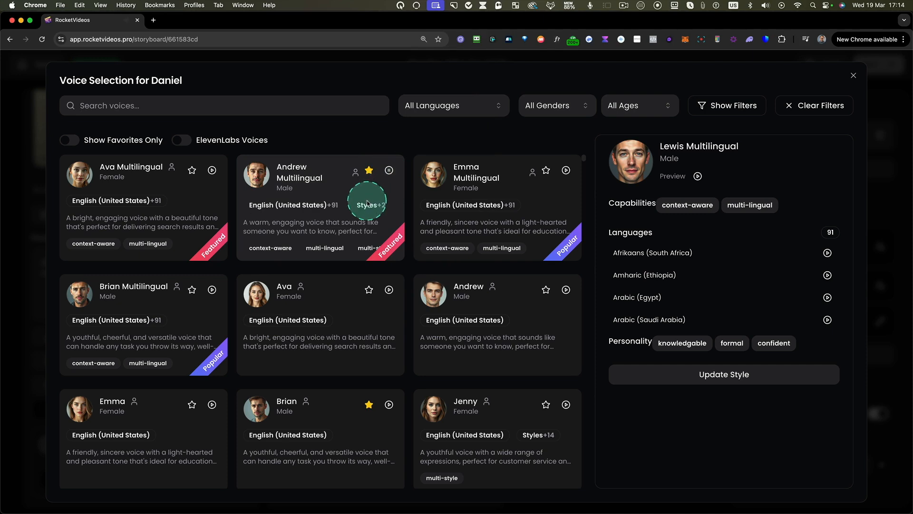
pyautogui.moveTo(366, 204)
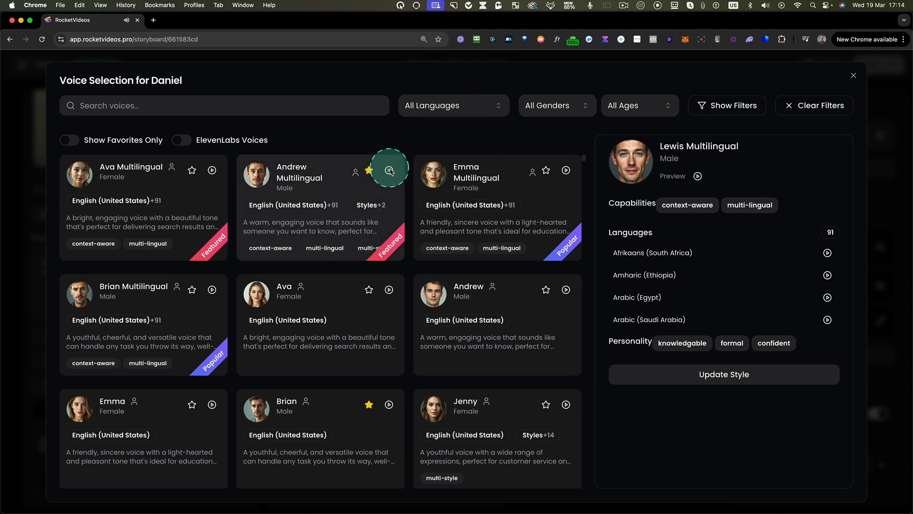
pyautogui.click(389, 171)
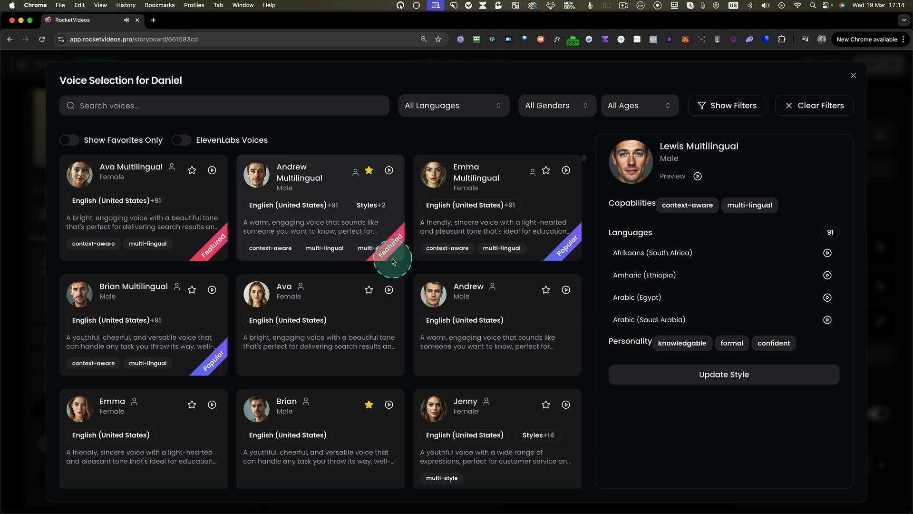
# - Show only favorite voices, preview Davis Multilingual and assign it to Daniel
pyautogui.click(70, 140)
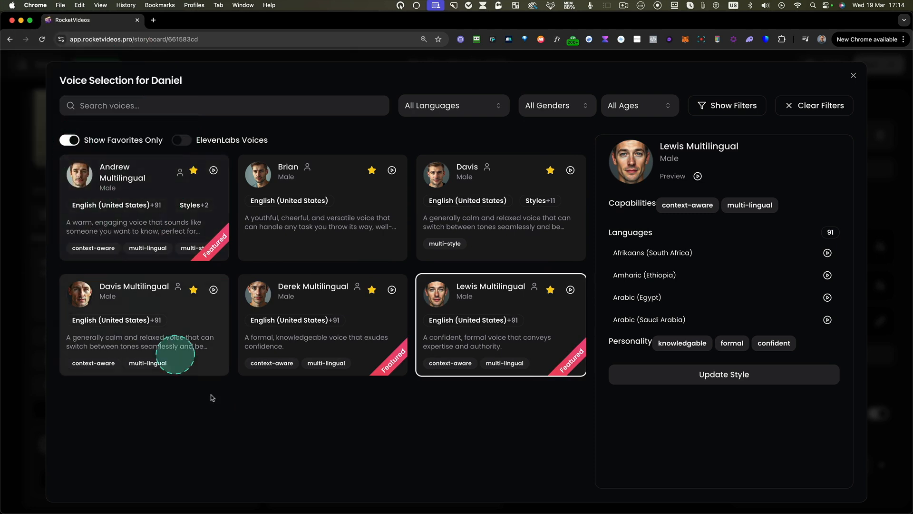
pyautogui.click(214, 289)
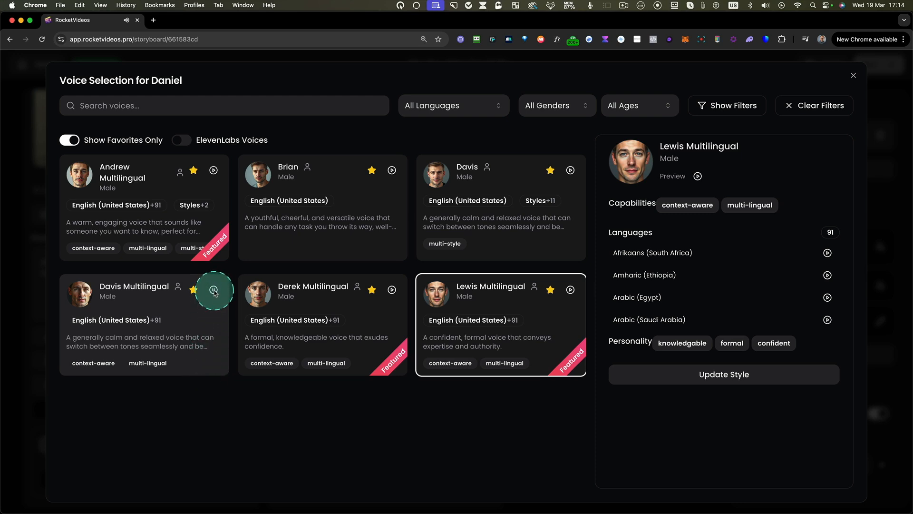
pyautogui.click(138, 286)
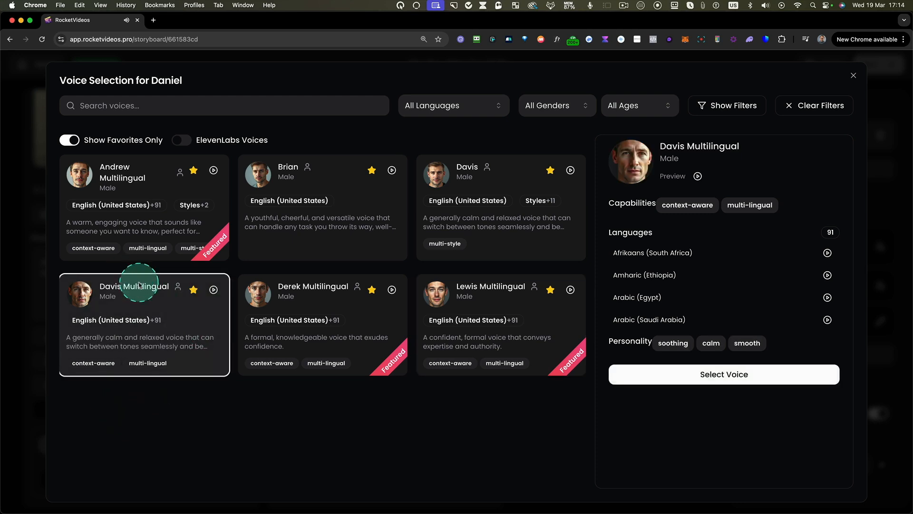
pyautogui.click(667, 375)
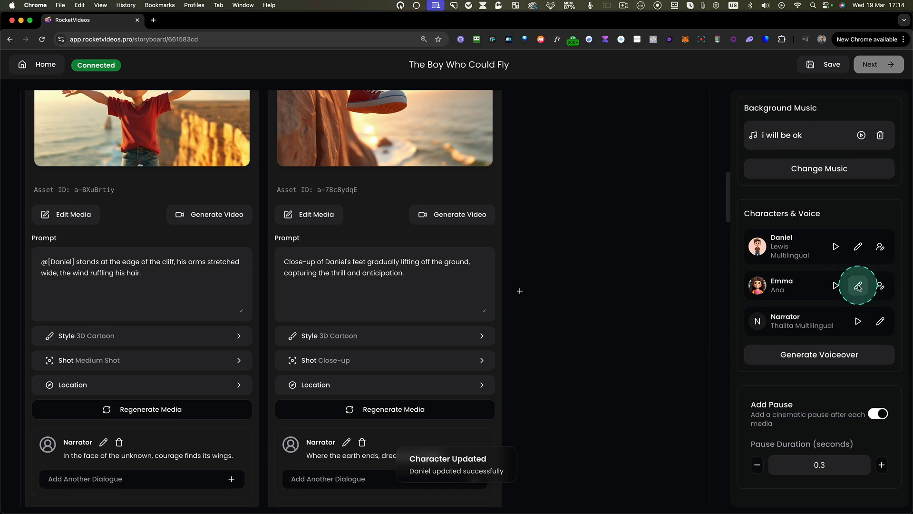
# - Open the voice selection for the character Emma, filter it to Female and view the Emma Multilingual voice's details
pyautogui.click(859, 287)
pyautogui.click(557, 106)
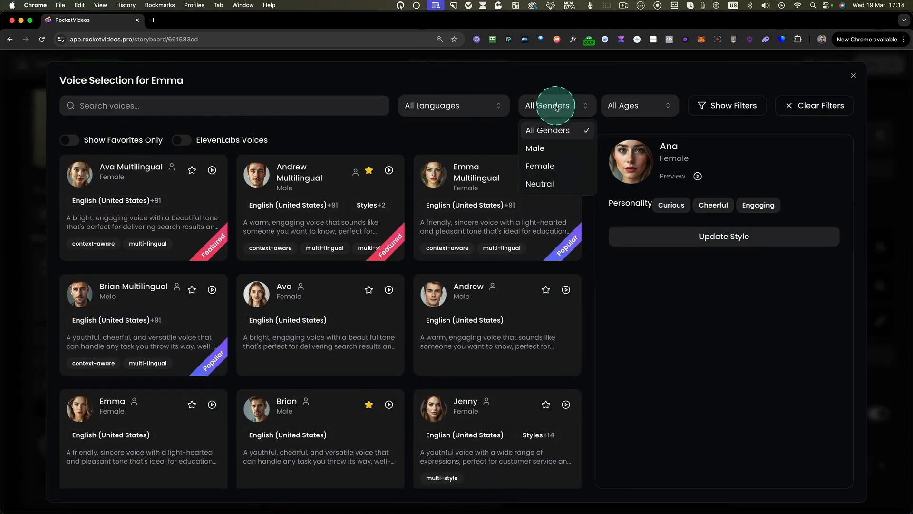
pyautogui.click(542, 166)
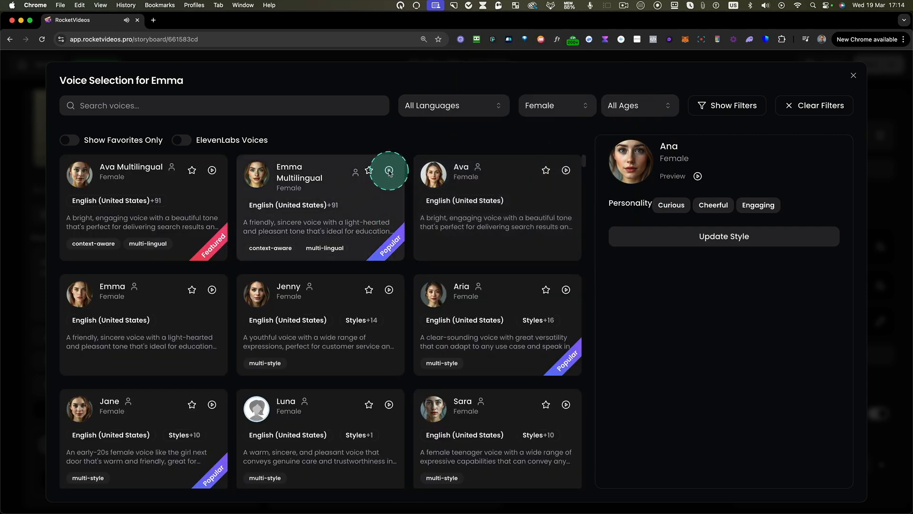
pyautogui.click(359, 196)
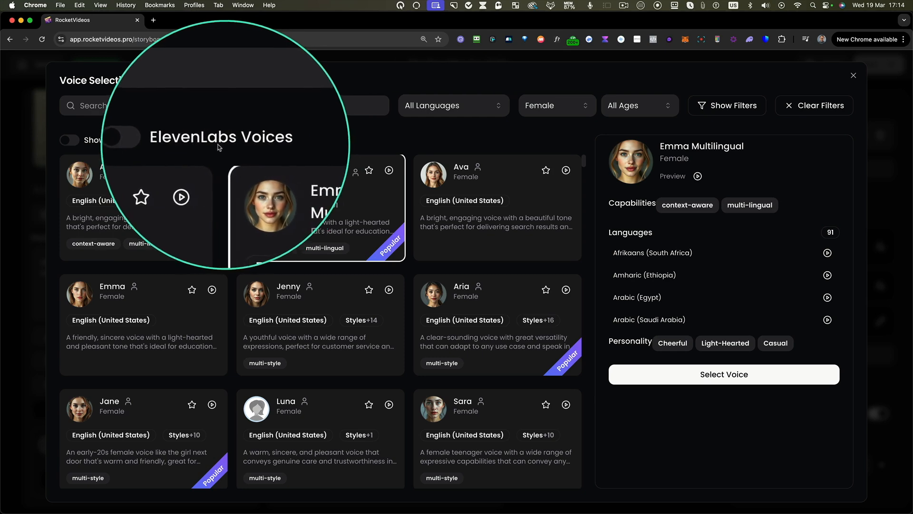
# - Show the connected ElevenLabs voices for all genders in Emma's voice selection
pyautogui.click(181, 140)
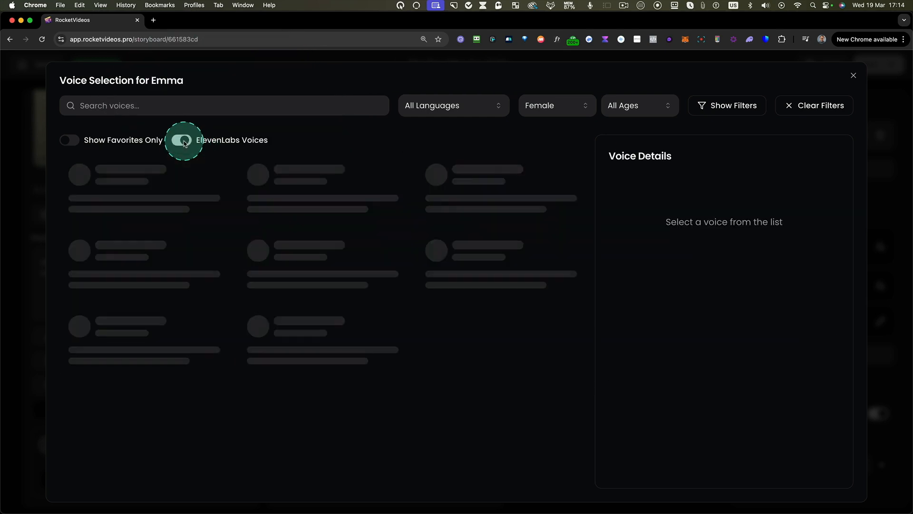
pyautogui.click(571, 107)
pyautogui.click(548, 126)
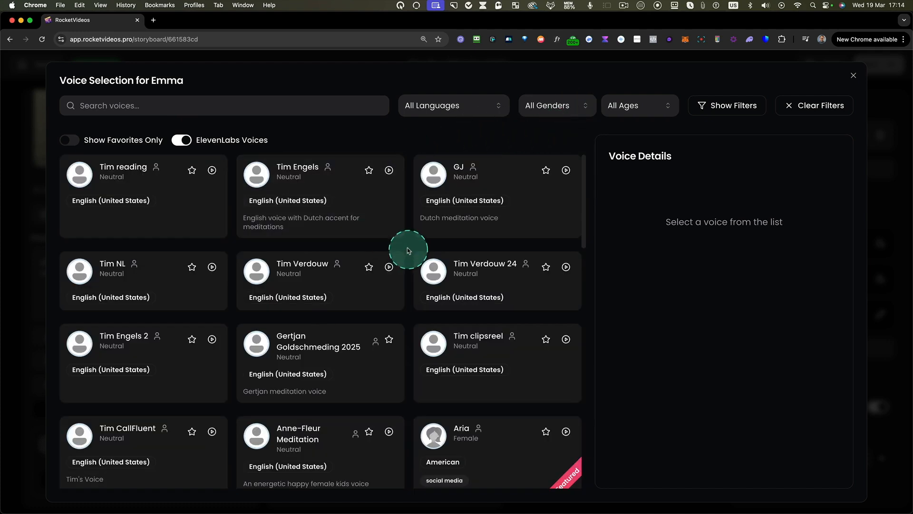
pyautogui.moveTo(288, 361)
pyautogui.mouseDown()
pyautogui.moveTo(551, 486)
pyautogui.moveTo(588, 494)
pyautogui.mouseUp()
pyautogui.hotkey('ctrl', 'z')
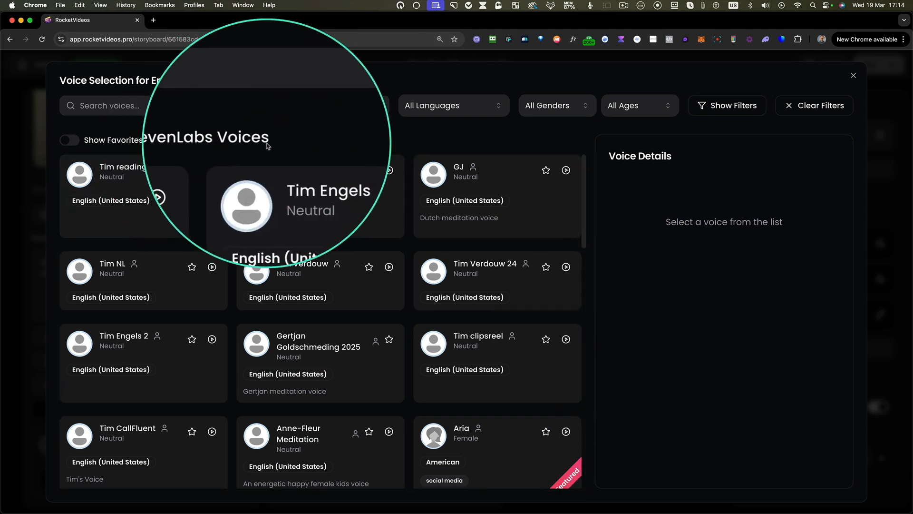
# - Switch off the ElevenLabs voices and assign the Emma Multilingual voice to Emma
pyautogui.click(213, 143)
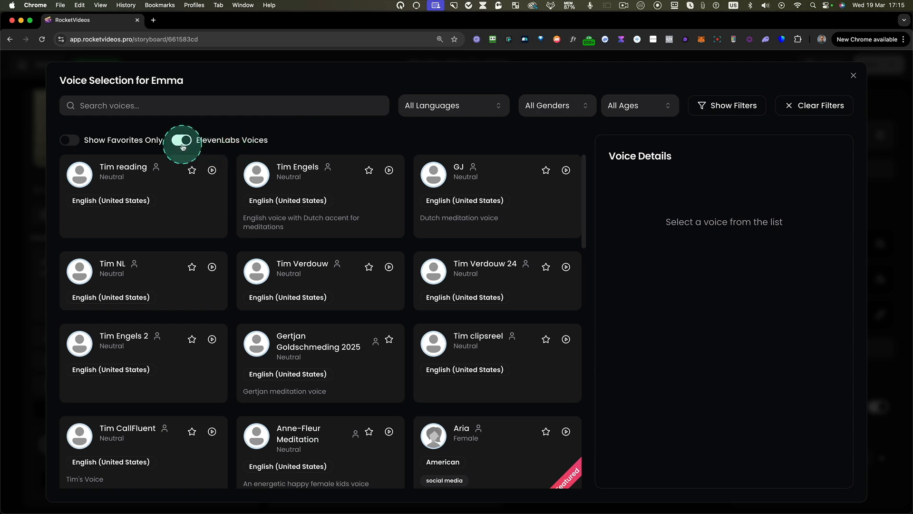
pyautogui.click(71, 141)
pyautogui.click(69, 140)
pyautogui.click(559, 108)
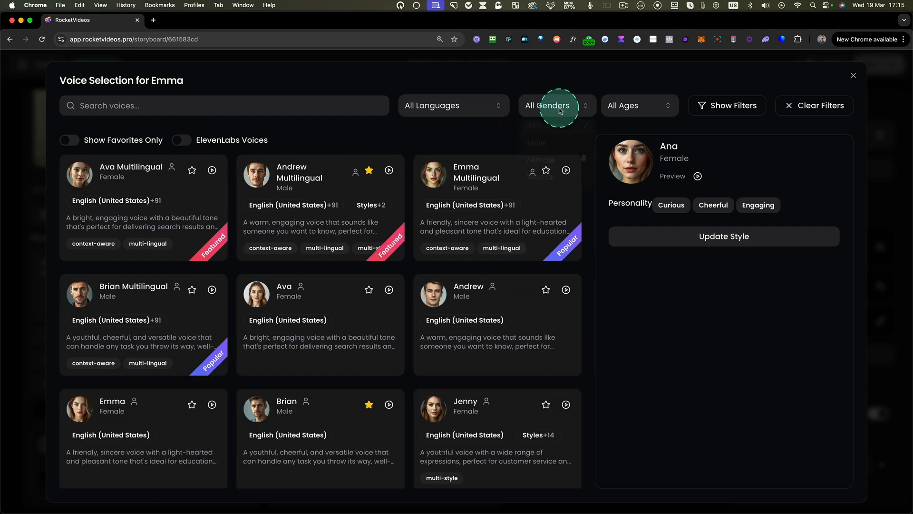
pyautogui.click(464, 146)
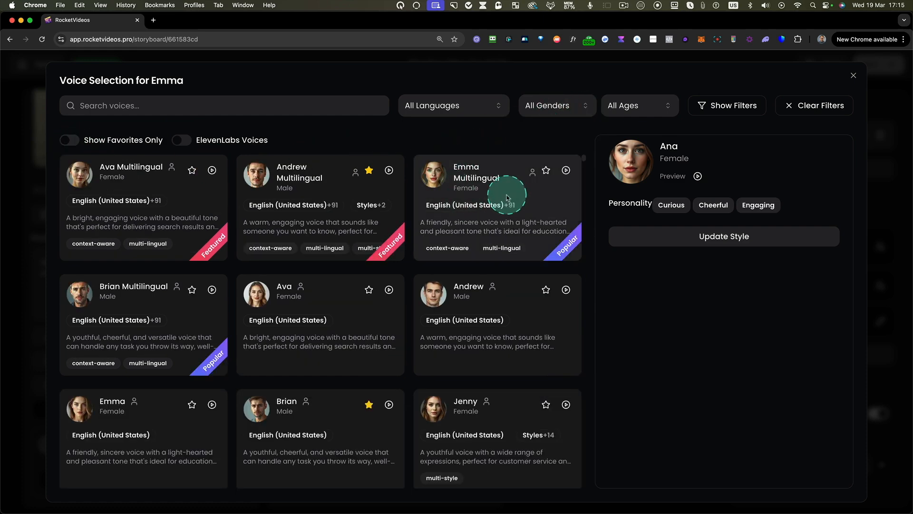
pyautogui.click(526, 212)
pyautogui.click(696, 375)
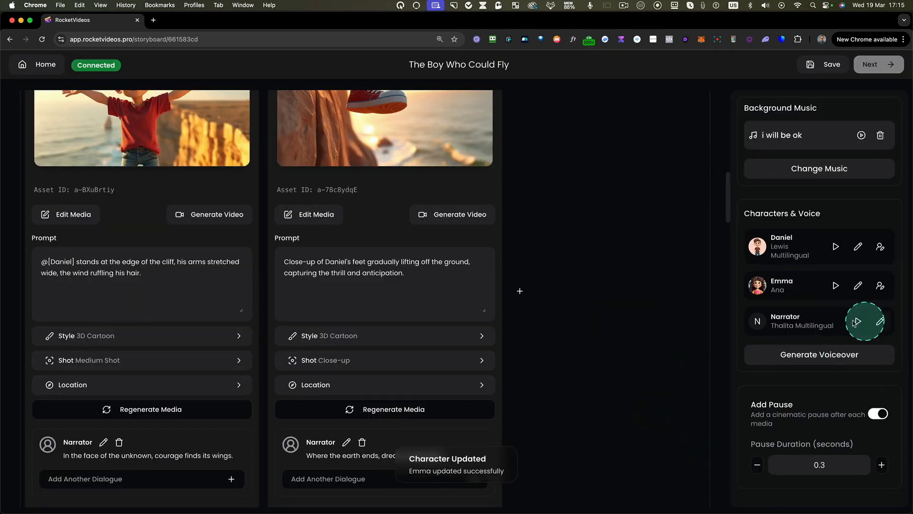
# - Open the Narrator's voice selection, show only favorite voices and assign Lewis Multilingual to the Narrator
pyautogui.click(881, 323)
pyautogui.click(68, 148)
pyautogui.click(469, 321)
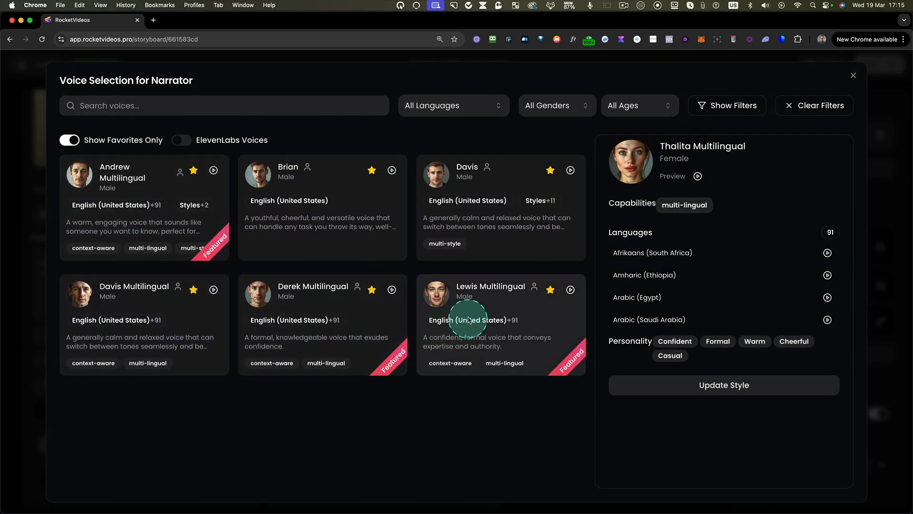
pyautogui.click(709, 376)
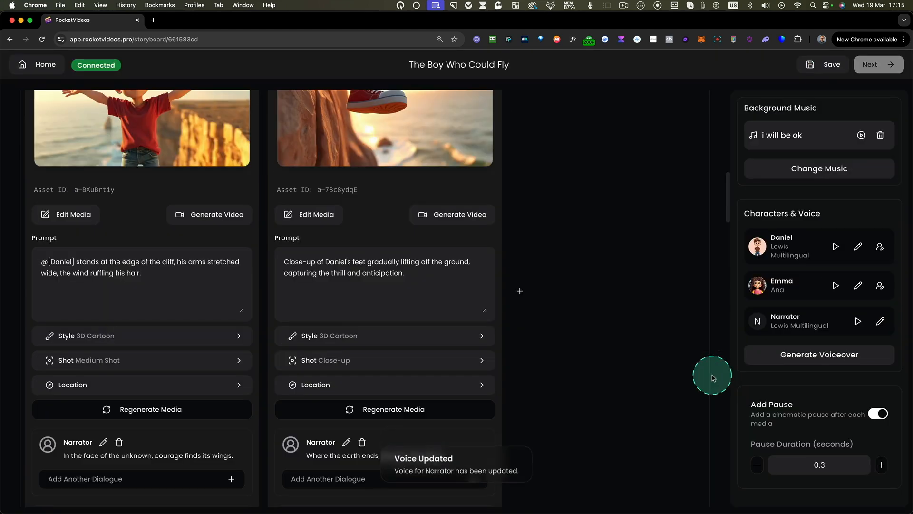
# - Generate the voiceover for all storyboard dialogue and wait for it to complete
pyautogui.click(814, 356)
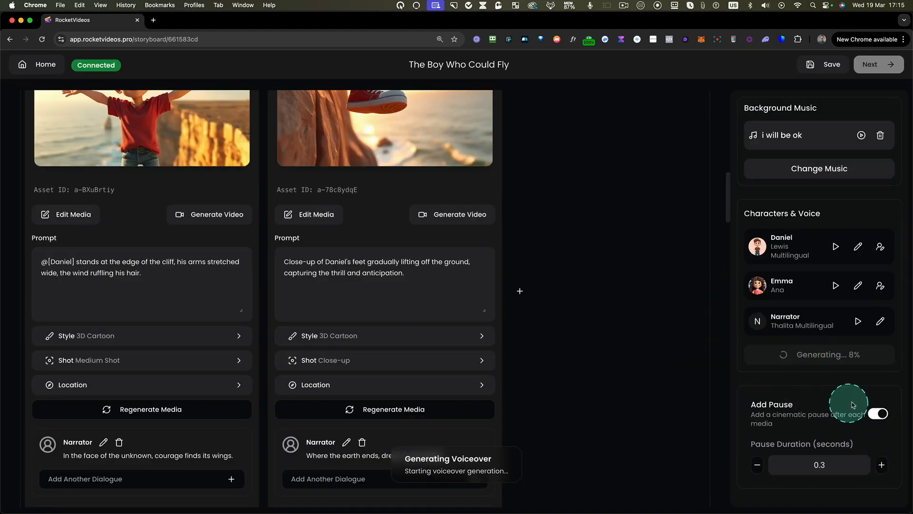
pyautogui.scroll(8, 400, 308)
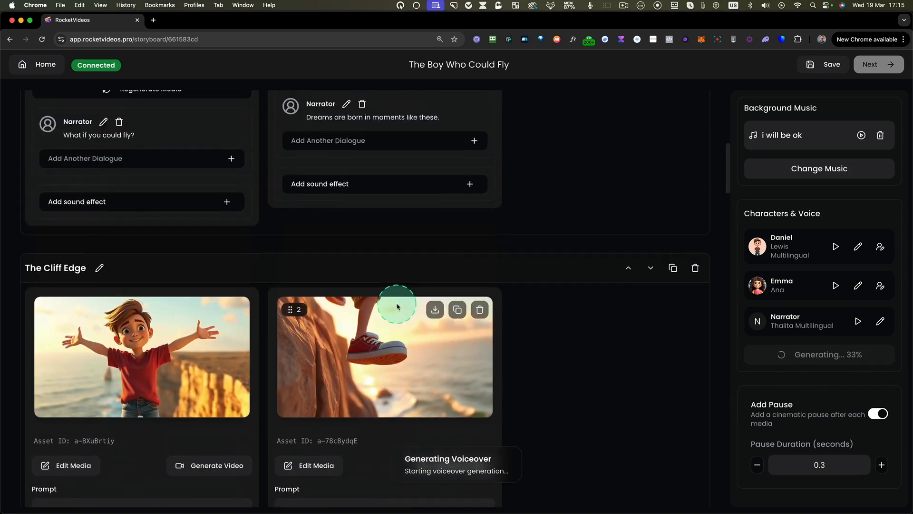
pyautogui.scroll(5, 397, 305)
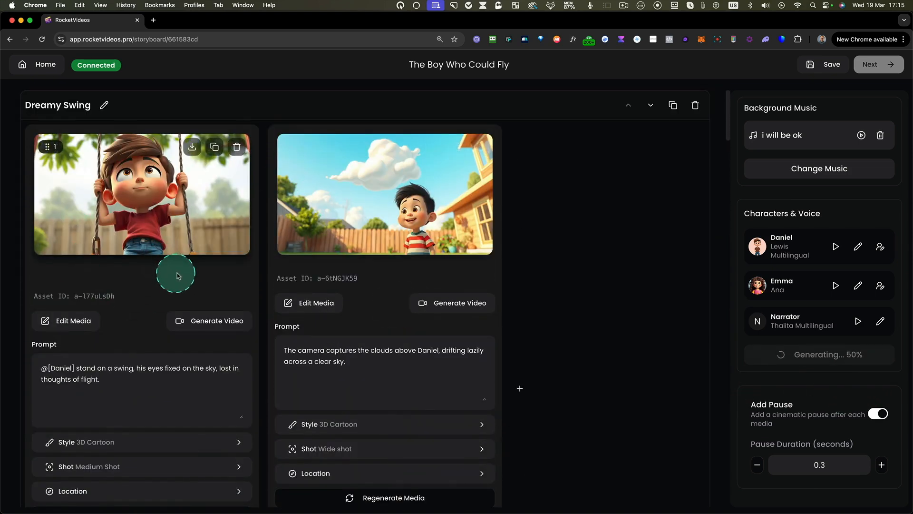
pyautogui.scroll(-3, 431, 310)
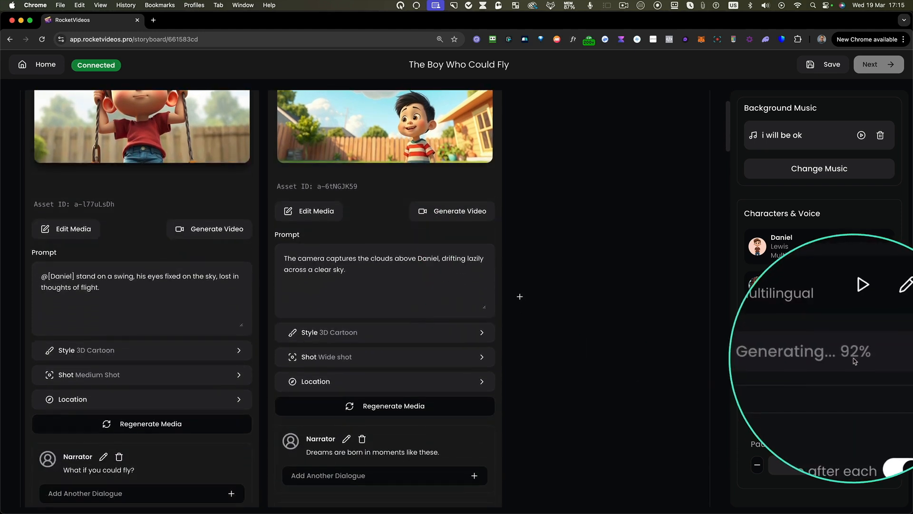
pyautogui.scroll(3, 366, 249)
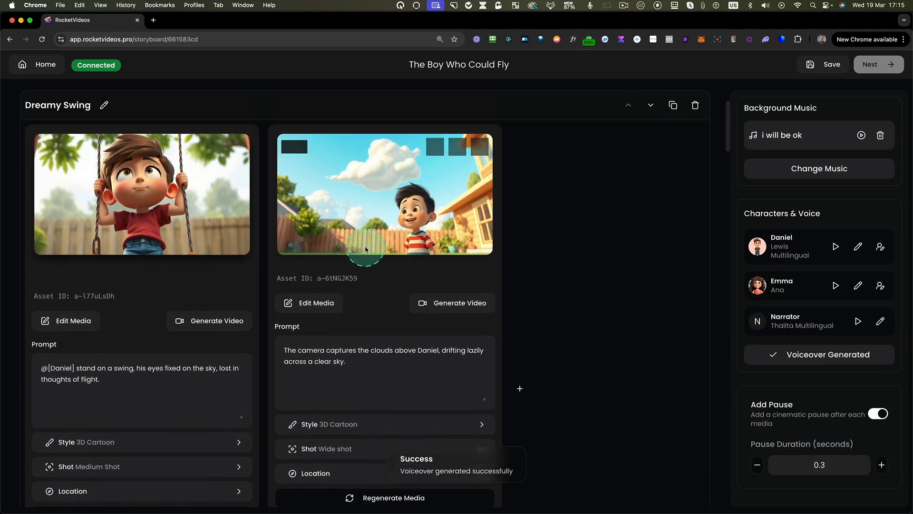
# - Play back the Narrator's generated lines in the Dreamy Swing and The Cliff Edge scenes
pyautogui.scroll(-6, 112, 298)
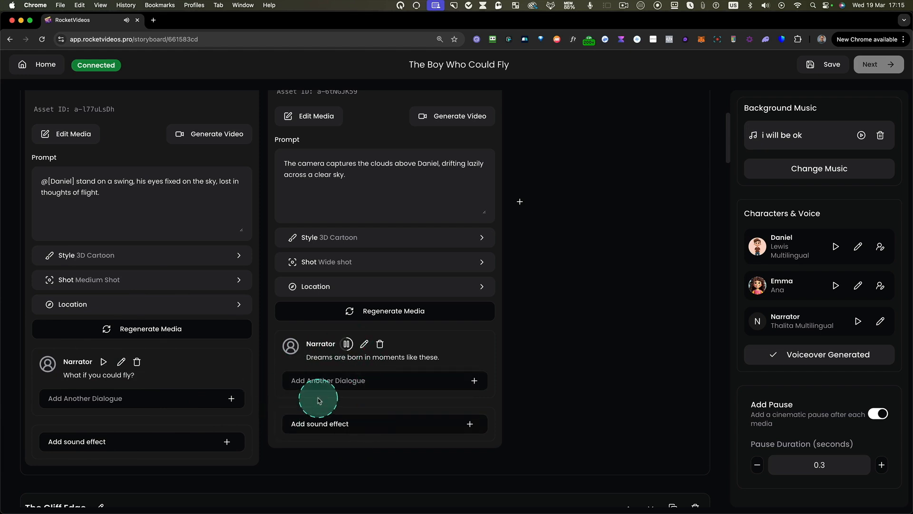
pyautogui.scroll(-3, 318, 399)
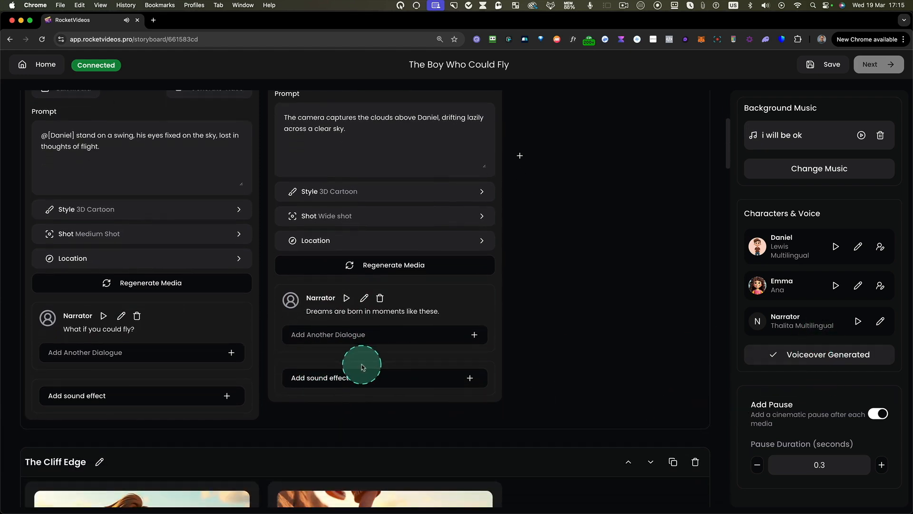
pyautogui.scroll(-8, 360, 364)
pyautogui.scroll(-10, 112, 363)
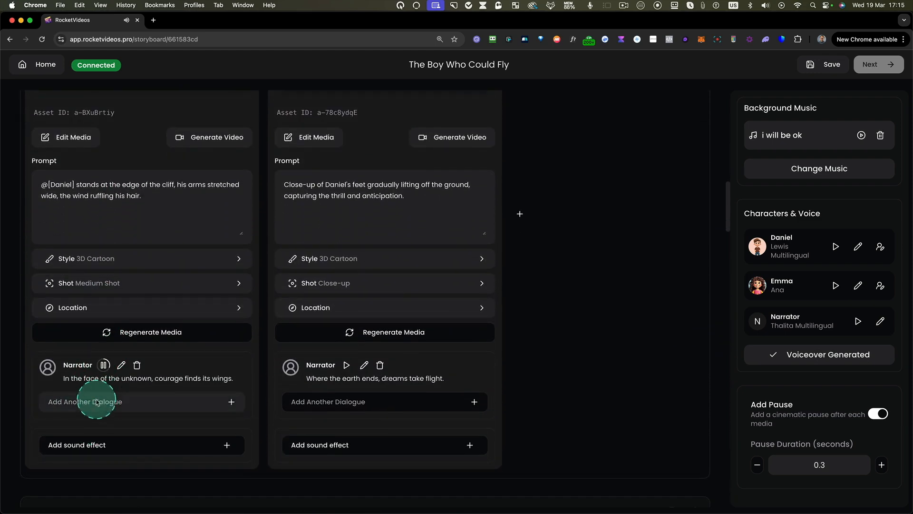
# - Open the first Narrator dialogue of The Cliff Edge for editing and save and generate it with its text as is
pyautogui.click(121, 365)
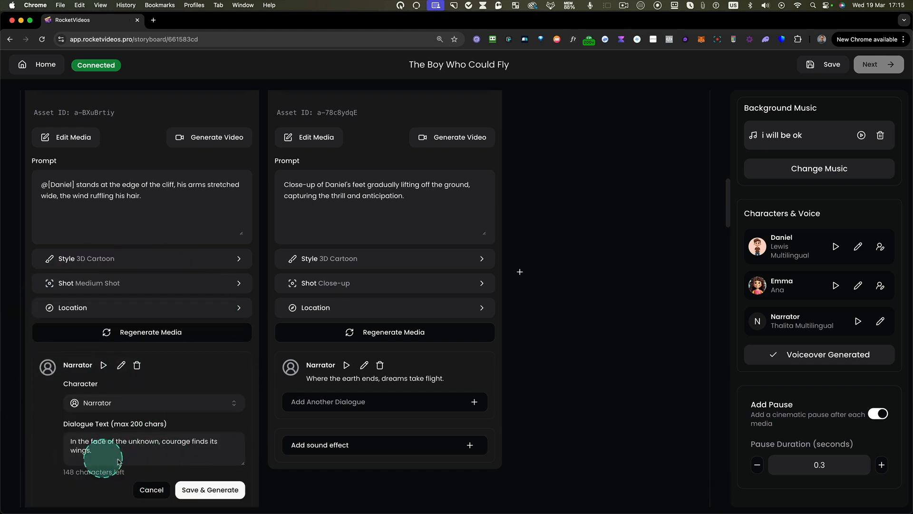
pyautogui.click(210, 490)
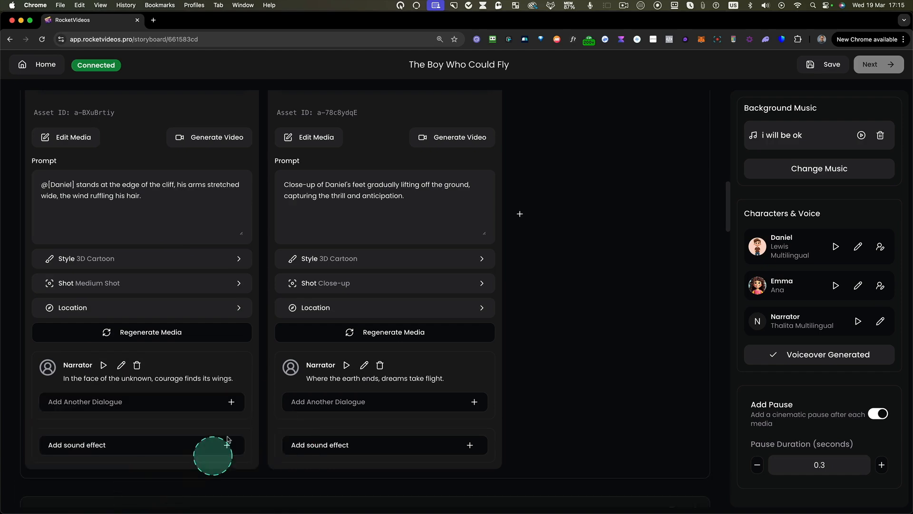
pyautogui.scroll(12, 388, 327)
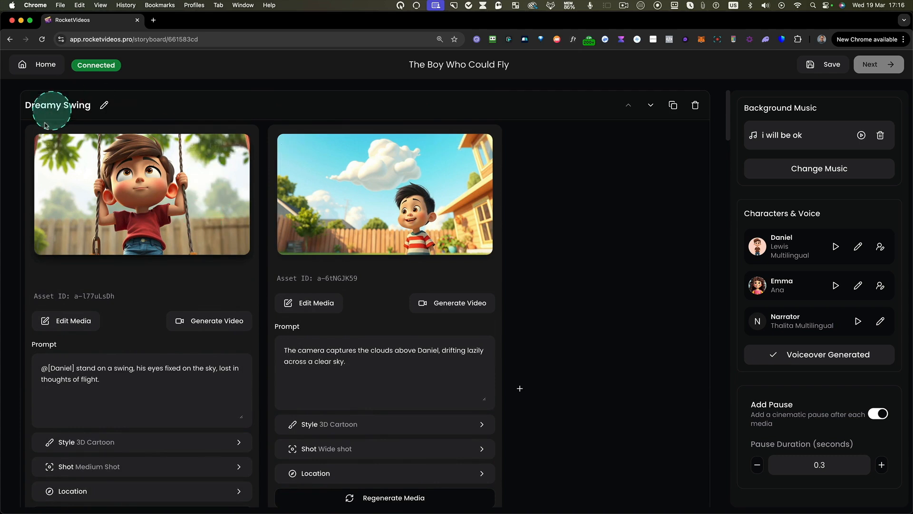
pyautogui.moveTo(27, 115)
pyautogui.mouseDown()
pyautogui.moveTo(42, 188)
pyautogui.moveTo(261, 493)
pyautogui.mouseUp()
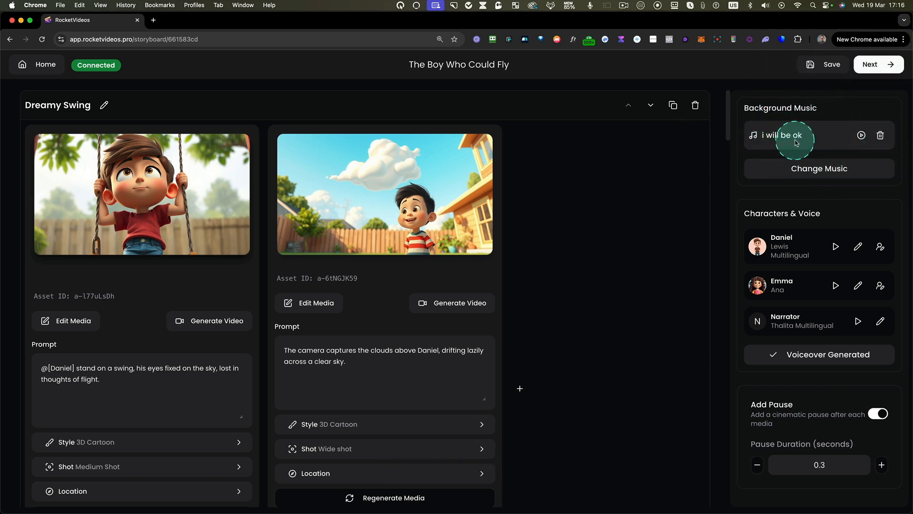
# - Browse the background music library without picking a track and remove the "i will be ok" background music
pyautogui.click(803, 170)
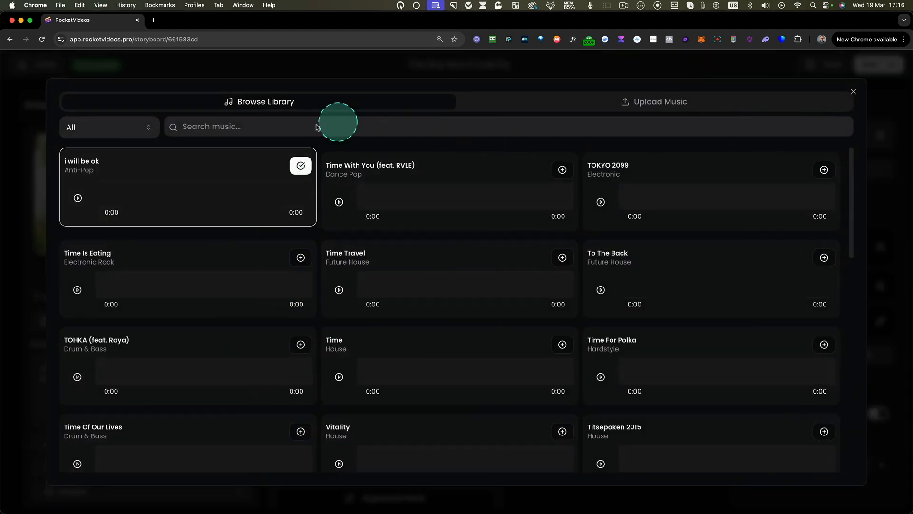
pyautogui.scroll(-2, 547, 384)
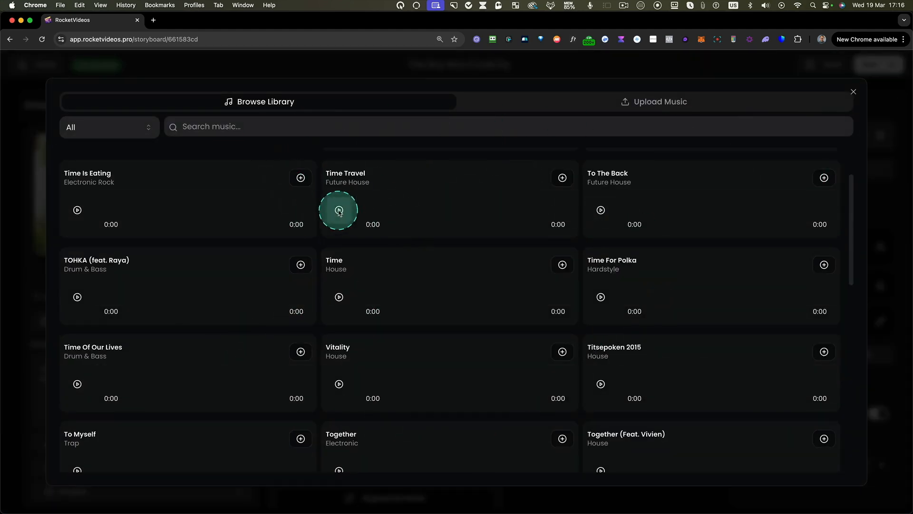
pyautogui.click(859, 94)
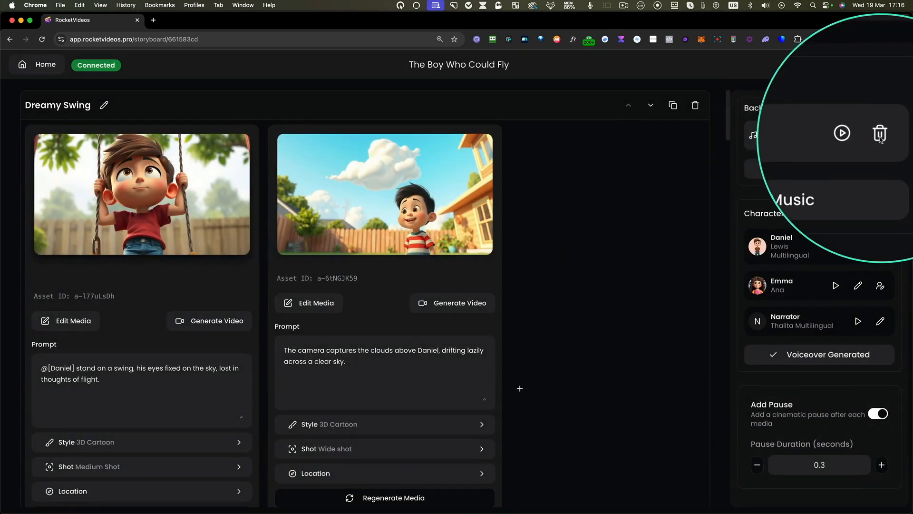
pyautogui.click(881, 136)
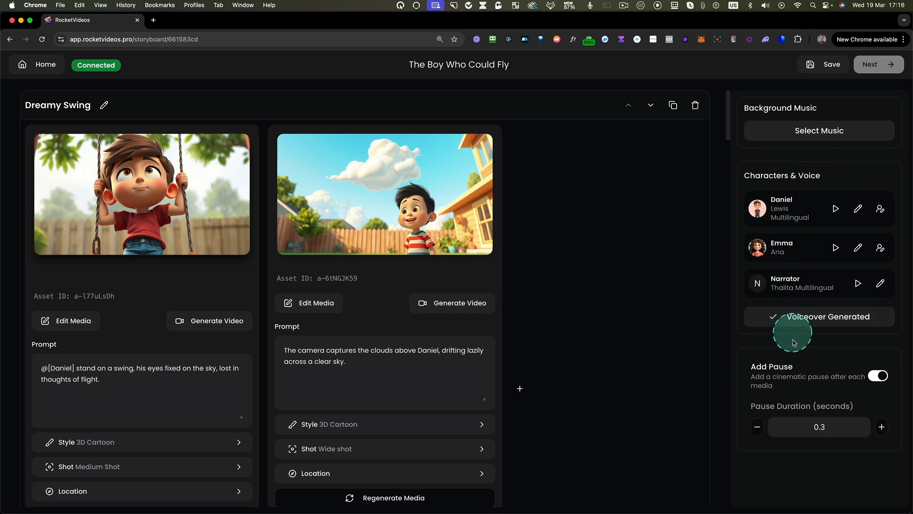
# - Save the storyboard campaign and continue to the video editor
pyautogui.click(833, 66)
pyautogui.click(874, 64)
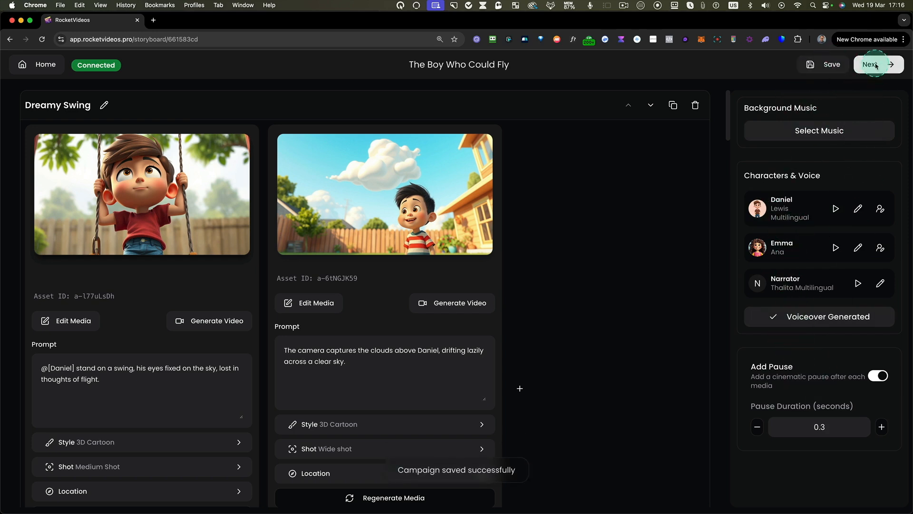
pyautogui.click(707, 198)
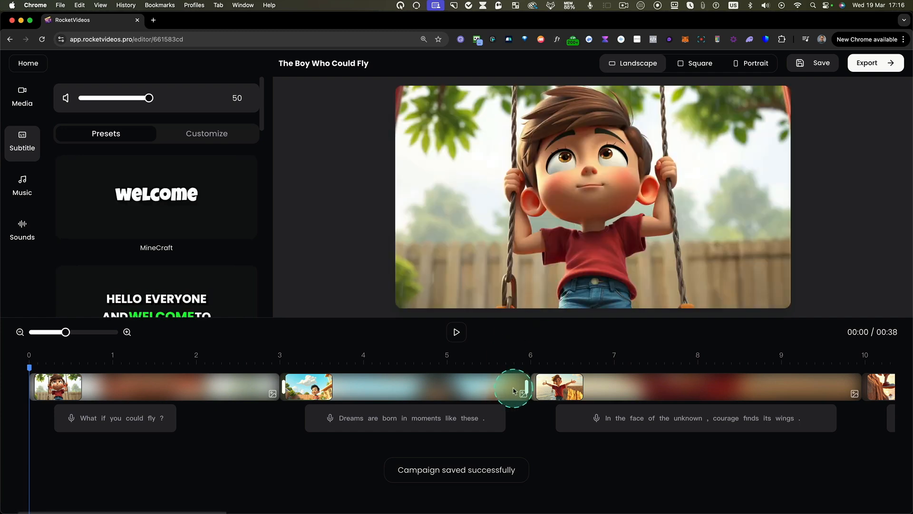
# - Preview the video from the start, and again from about 00:21 through the clip "Sometimes, just believing is enough"
pyautogui.click(457, 333)
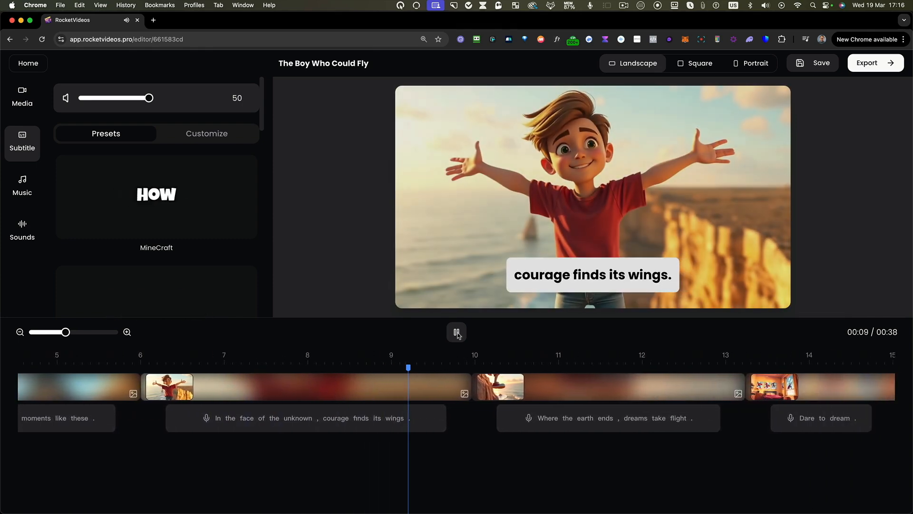
pyautogui.click(604, 445)
pyautogui.hscroll(10, 604, 445)
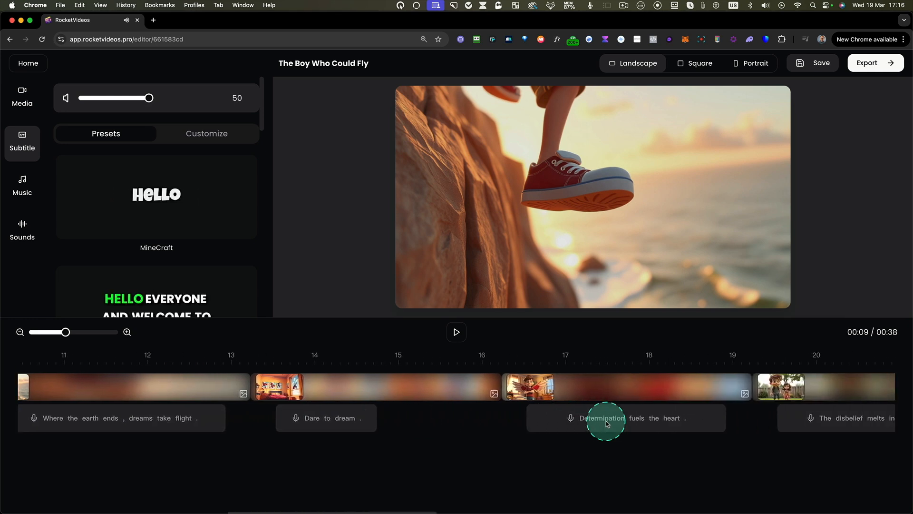
pyautogui.hscroll(2, 607, 423)
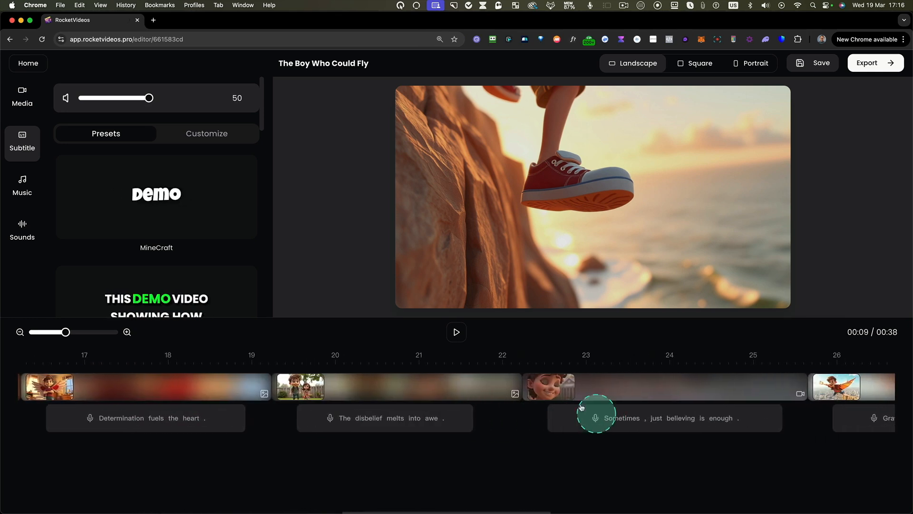
pyautogui.click(495, 363)
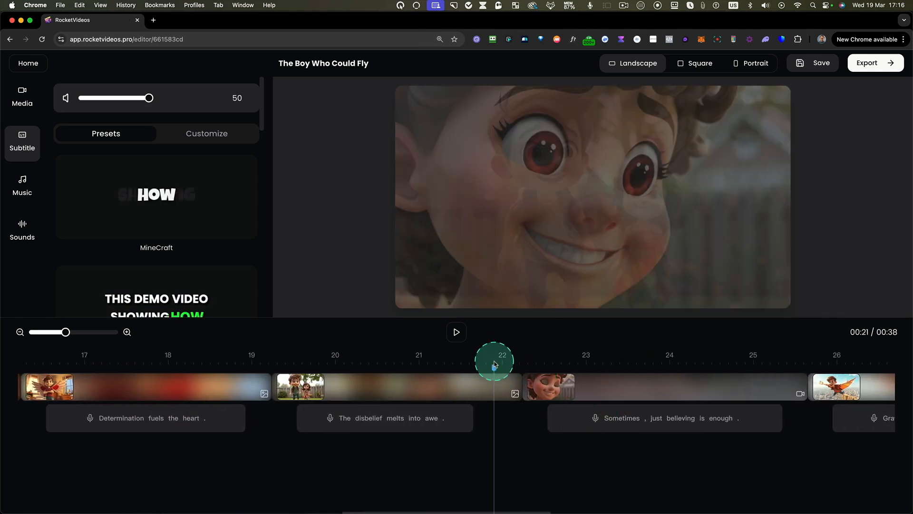
pyautogui.click(457, 332)
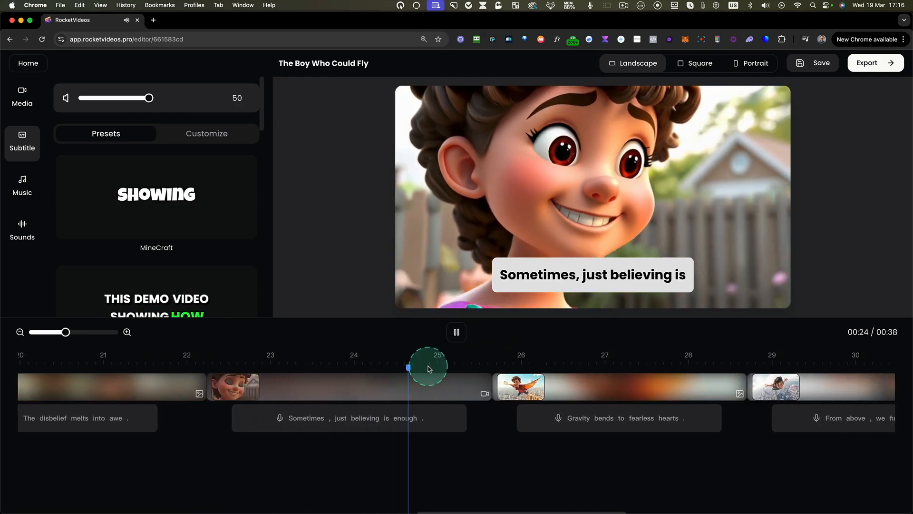
pyautogui.click(457, 332)
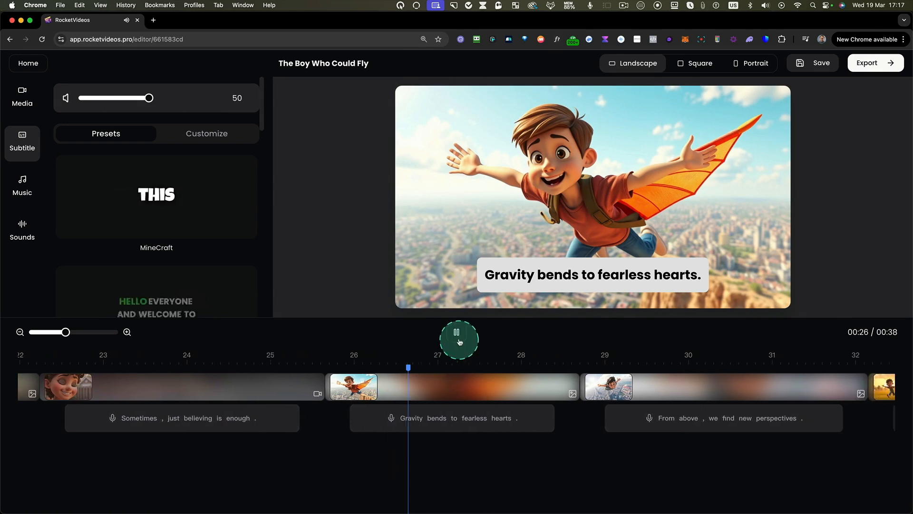
pyautogui.click(457, 332)
pyautogui.hscroll(-7, 329, 402)
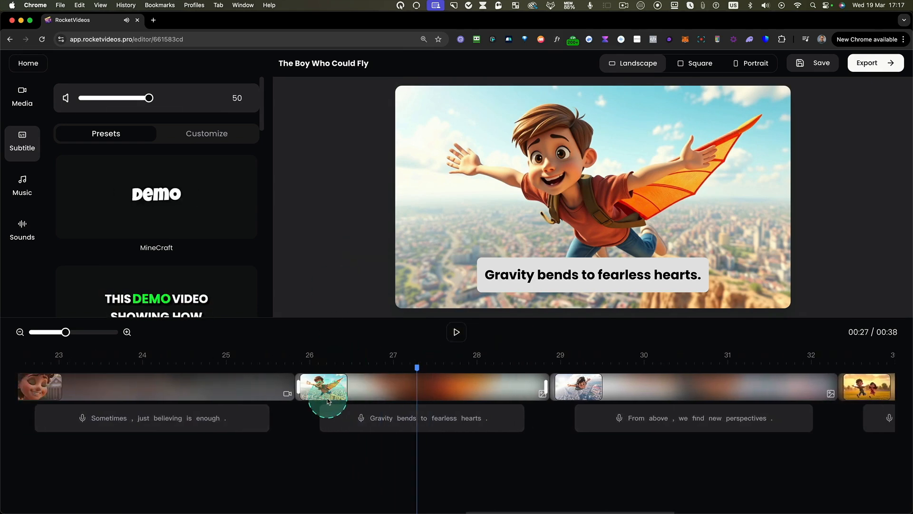
pyautogui.hscroll(-10, 329, 401)
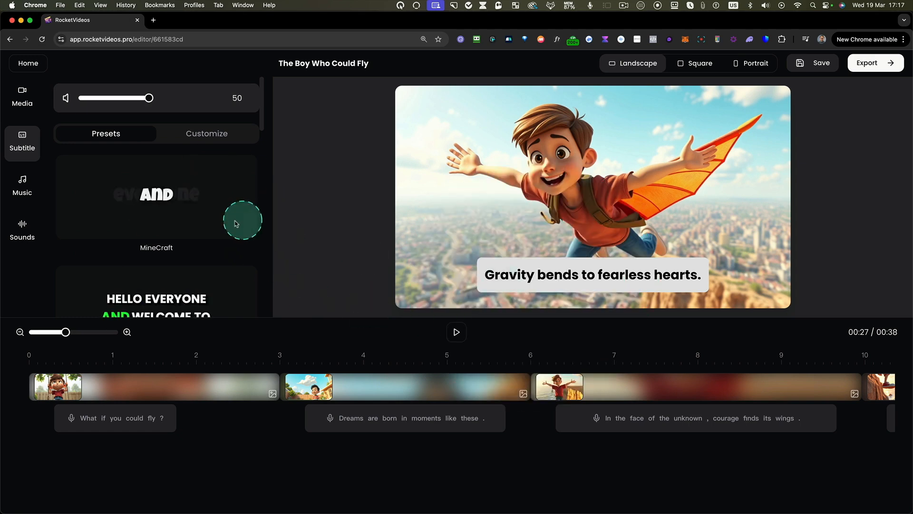
# - Try the Karaoke, Barb and plain green-text subtitle presets on the video, and reapply the Deep preset
pyautogui.click(175, 308)
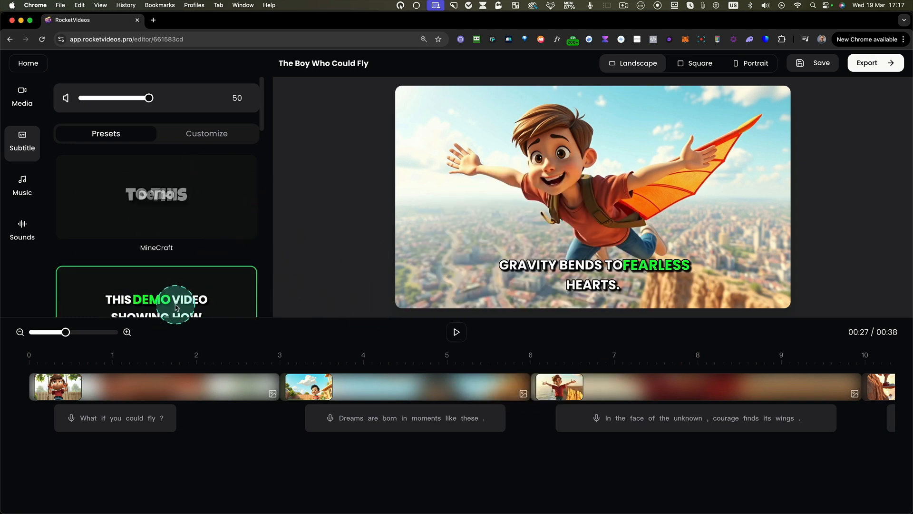
pyautogui.click(168, 245)
pyautogui.moveTo(262, 123); pyautogui.dragTo(261, 201)
pyautogui.click(214, 181)
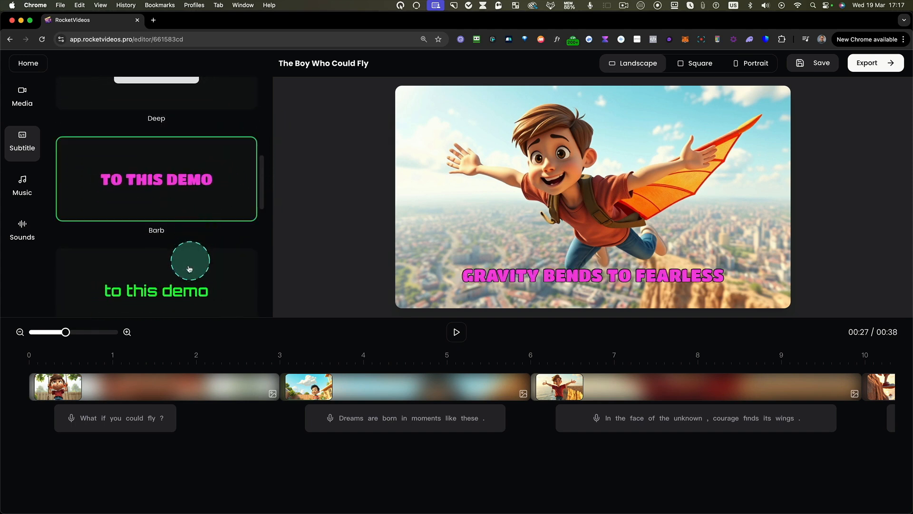
pyautogui.click(172, 295)
pyautogui.scroll(3, 197, 180)
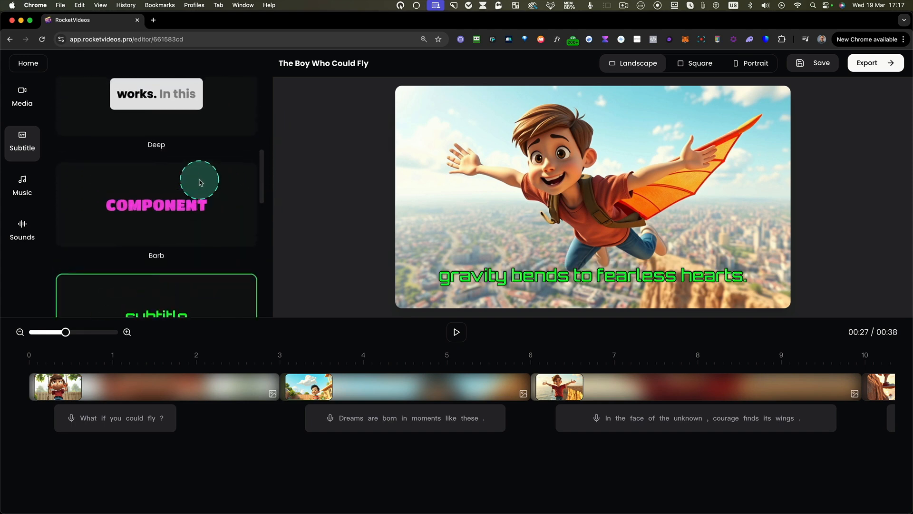
pyautogui.click(196, 240)
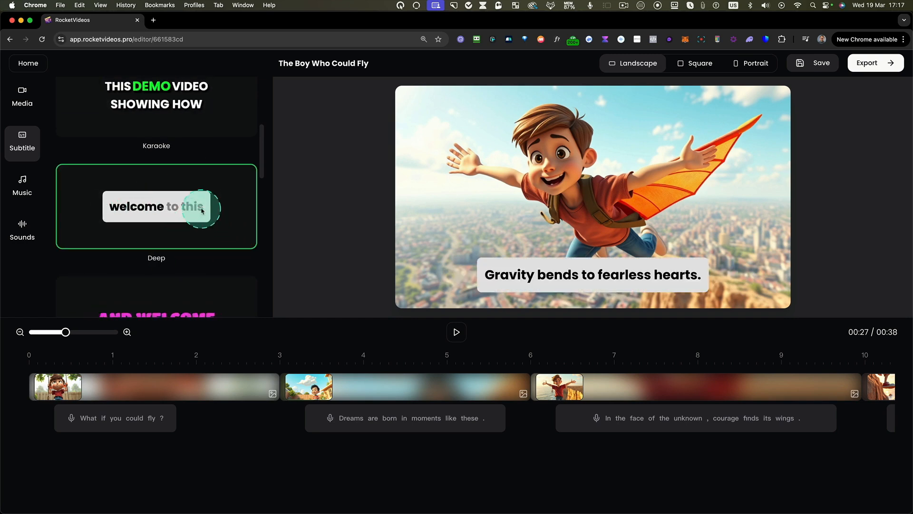
# - Open the subtitle customization settings and make the subtitle text italic and all uppercase
pyautogui.scroll(5, 199, 202)
pyautogui.click(200, 138)
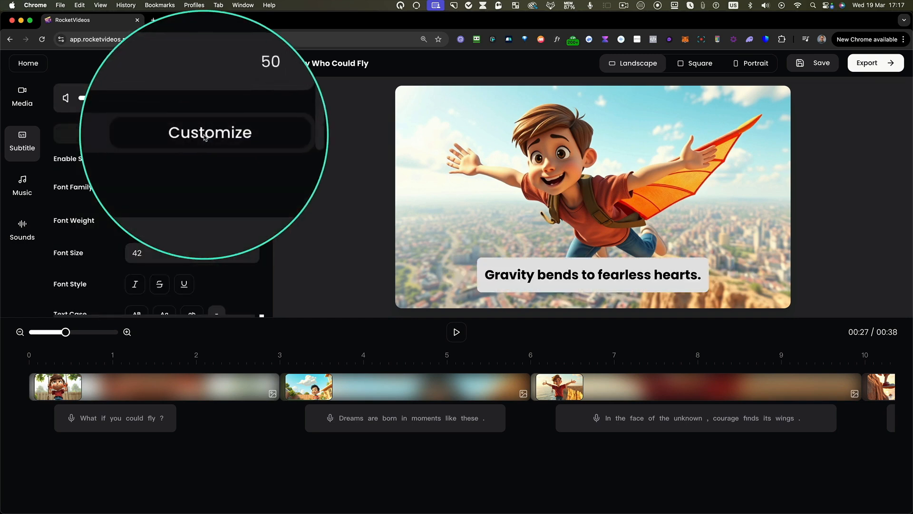
pyautogui.scroll(-2, 153, 237)
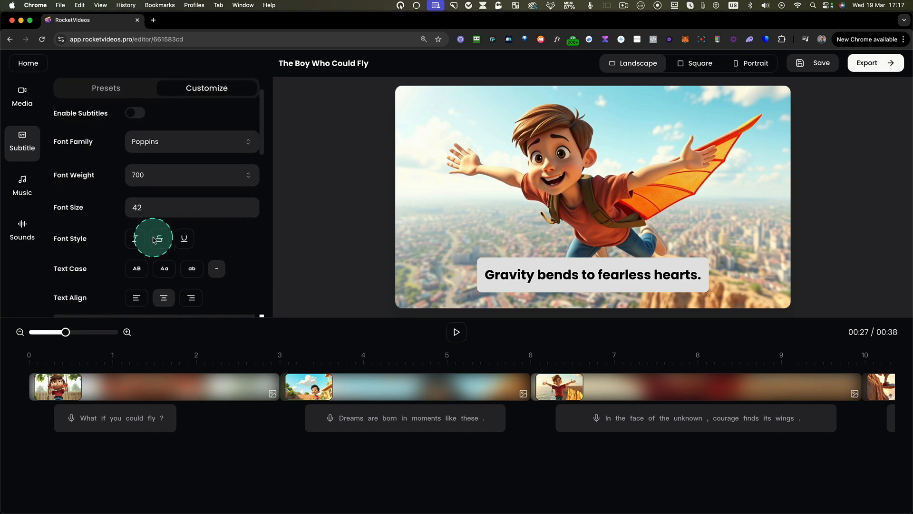
pyautogui.scroll(-3, 137, 183)
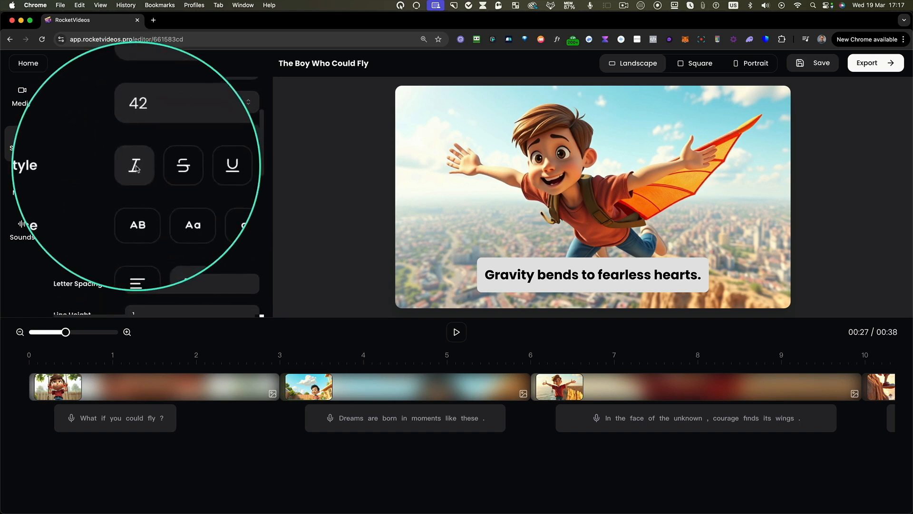
pyautogui.click(135, 166)
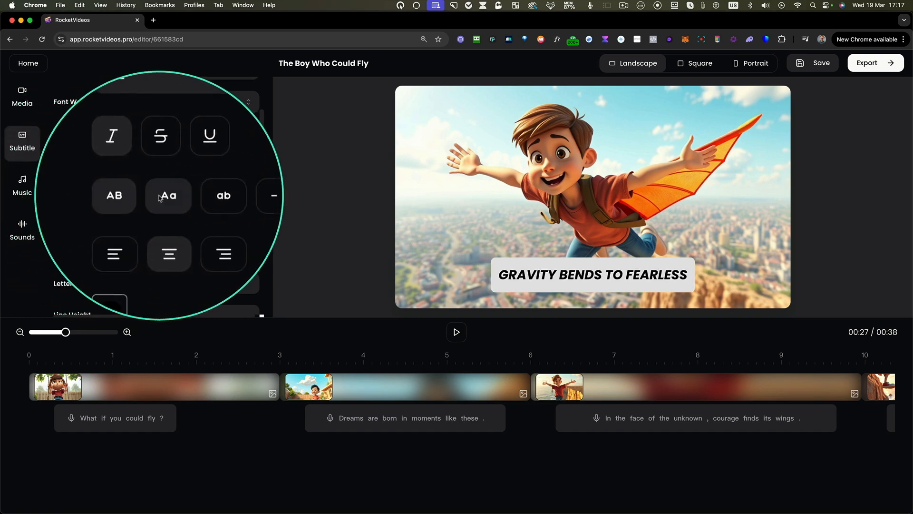
pyautogui.click(139, 226)
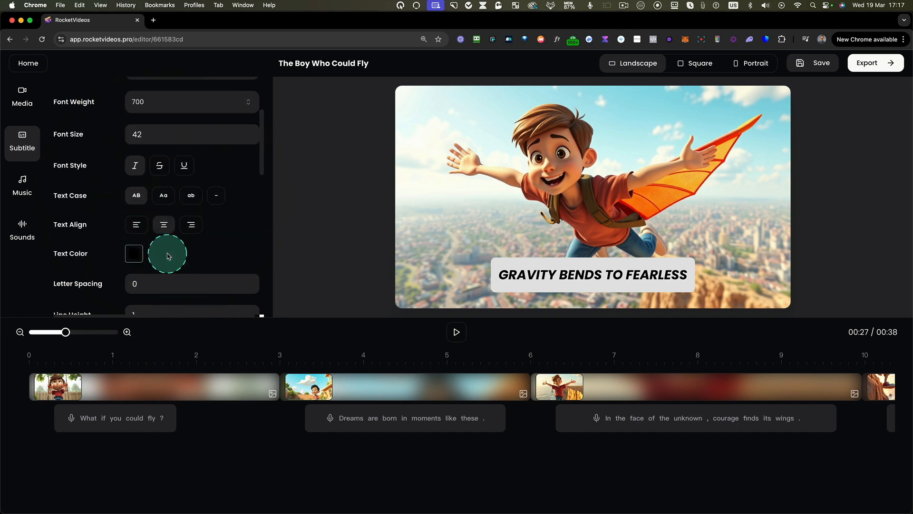
# - Color the subtitle text red (#dd0a0a) and widen the subtitle area to fit "Gravity bends to fearless hearts." on one line
pyautogui.scroll(-2, 168, 255)
pyautogui.click(133, 206)
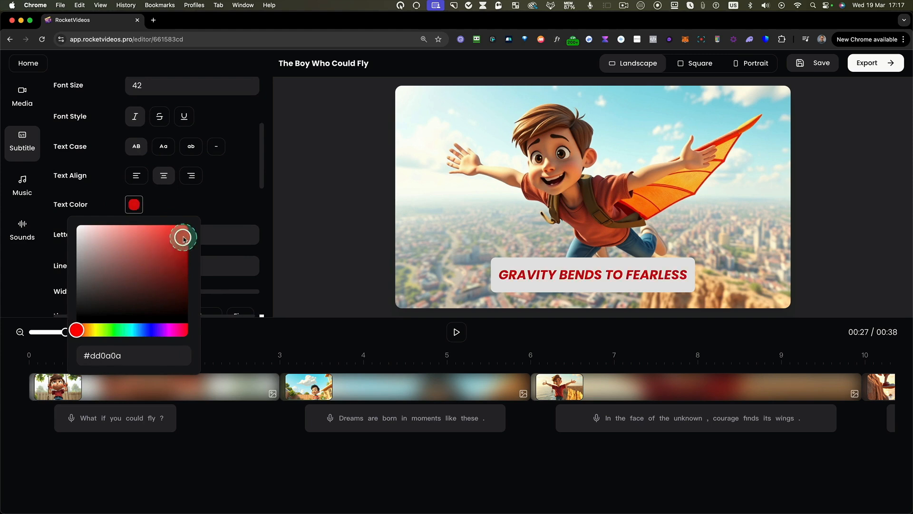
pyautogui.click(216, 204)
pyautogui.scroll(-3, 224, 204)
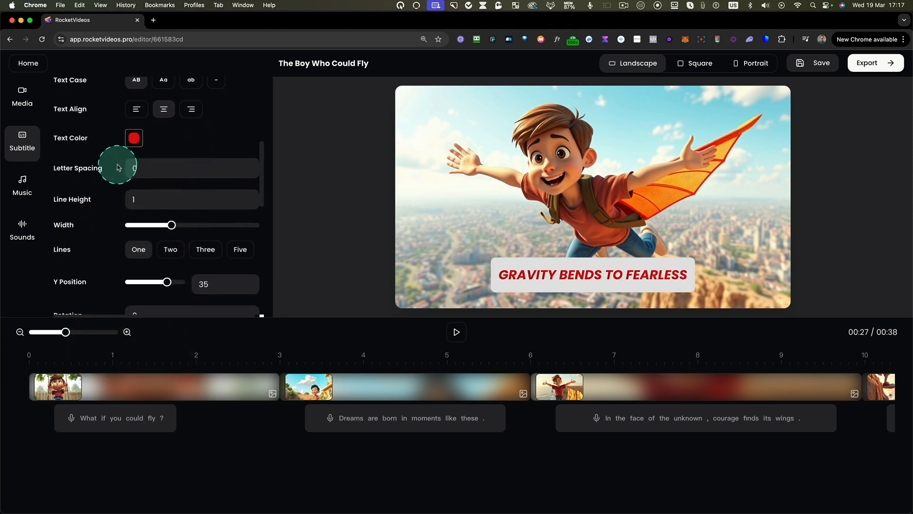
pyautogui.scroll(-2, 125, 207)
pyautogui.moveTo(171, 178); pyautogui.dragTo(191, 179)
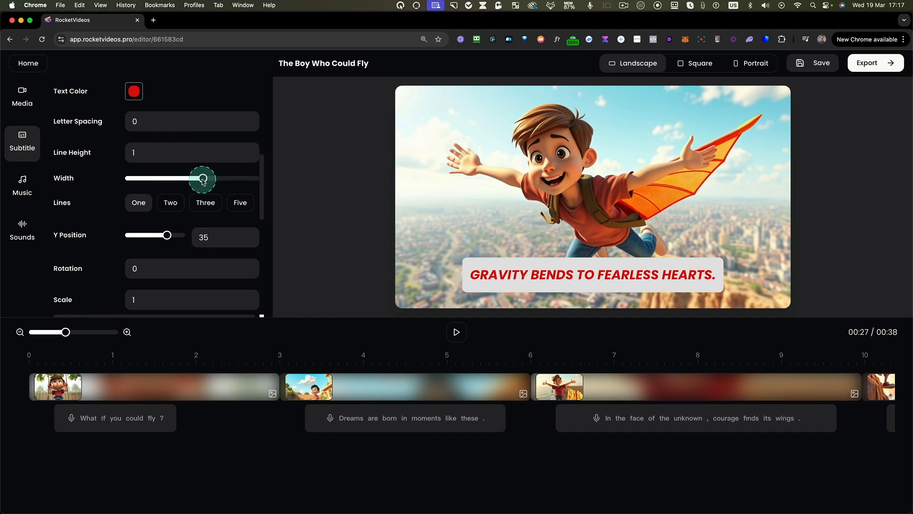
# - Try showing three subtitle lines at once, and return the subtitles to one line
pyautogui.scroll(-1, 160, 204)
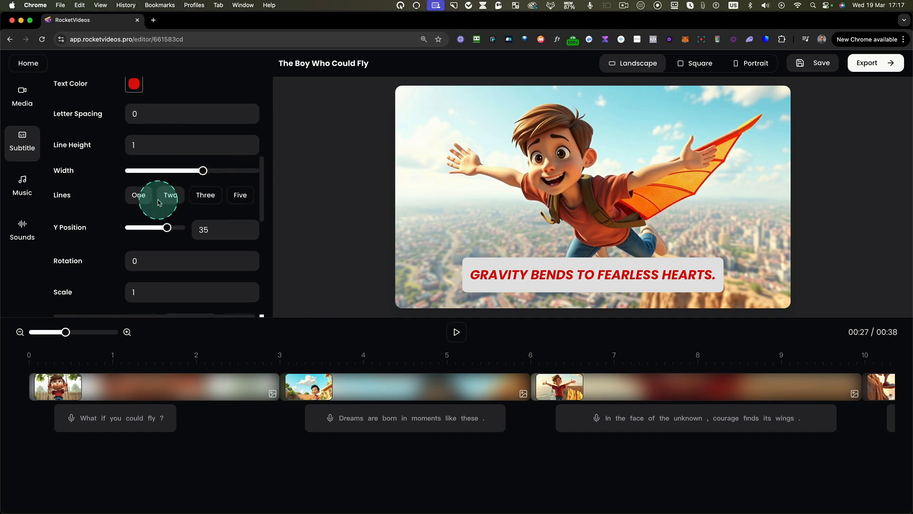
pyautogui.scroll(-1, 167, 203)
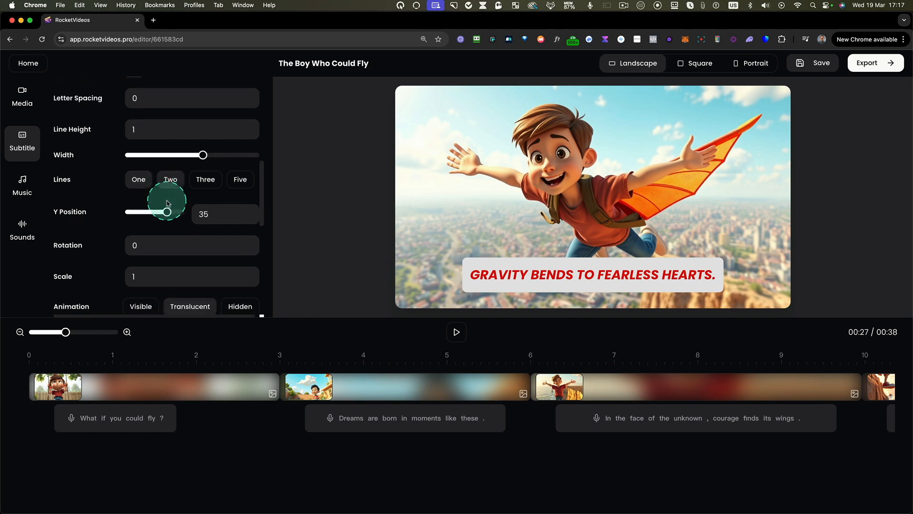
pyautogui.click(205, 175)
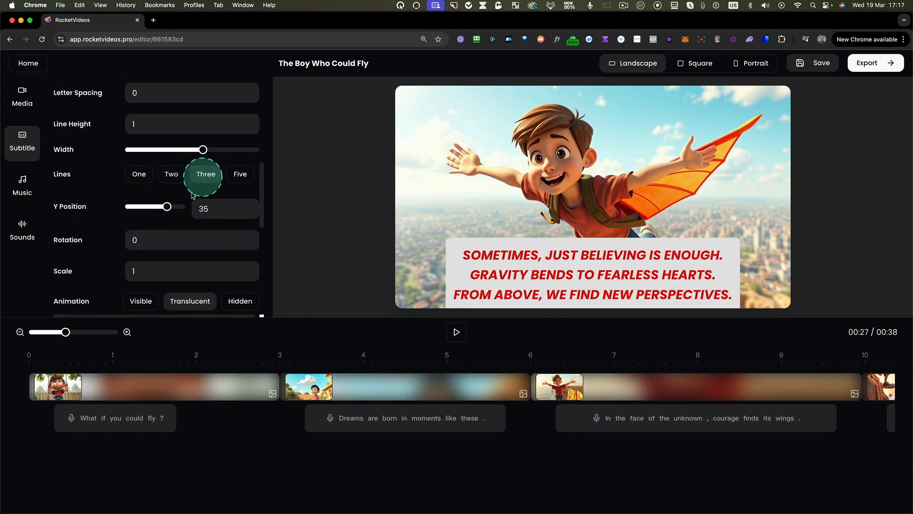
pyautogui.click(145, 176)
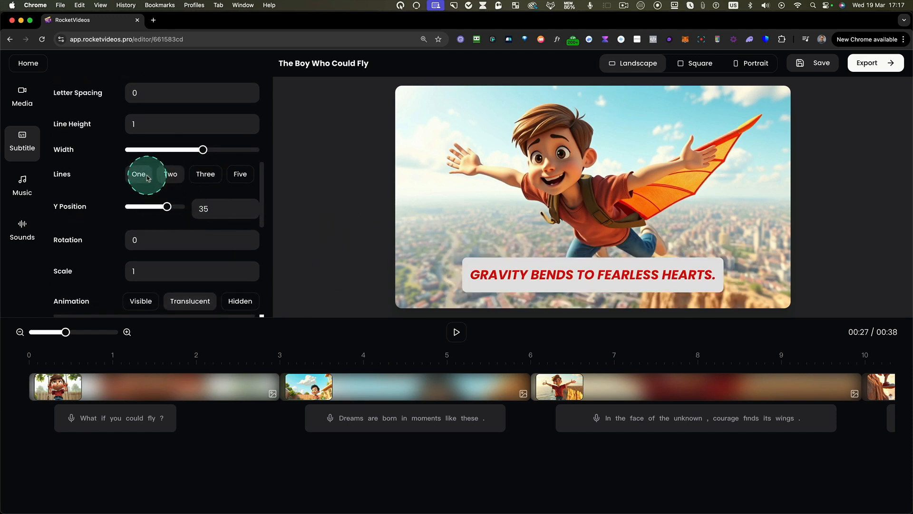
# - Set the subtitle animation to Hidden and the page animation to Fade
pyautogui.scroll(-3, 180, 236)
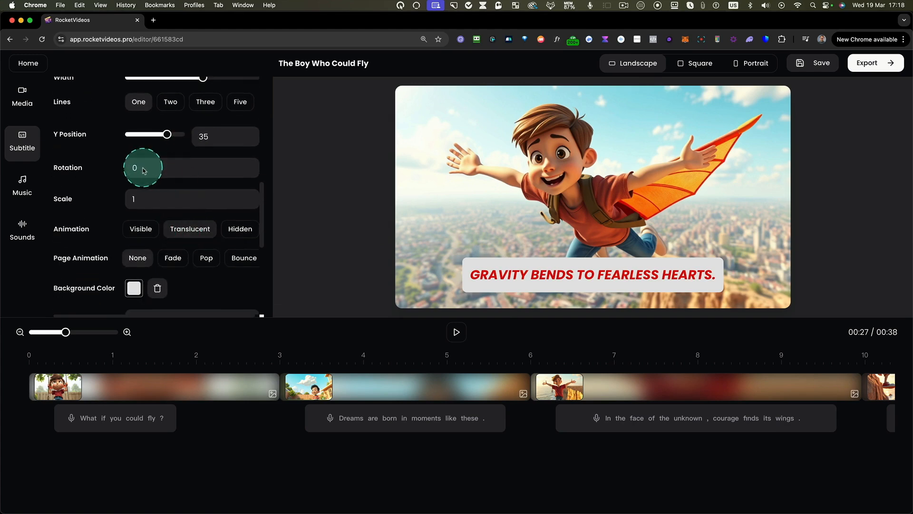
pyautogui.scroll(-1, 138, 202)
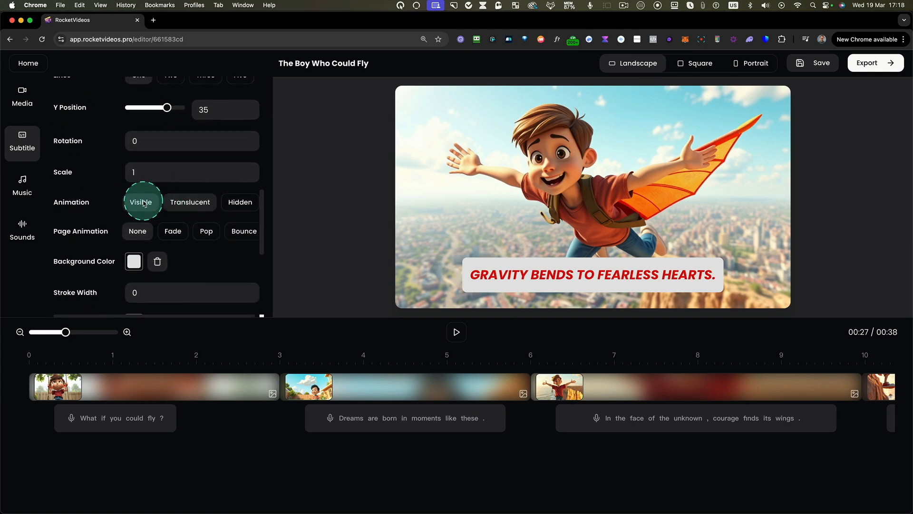
pyautogui.click(170, 240)
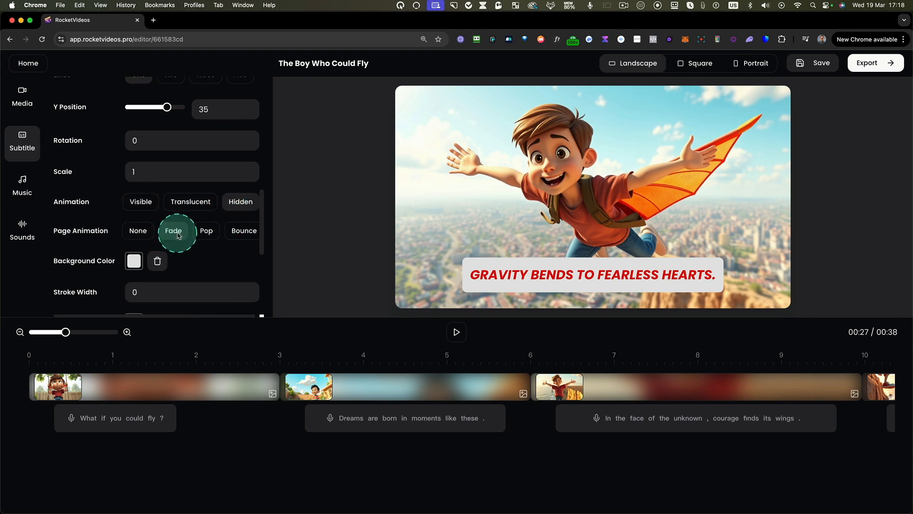
# - Add a font shadow to the subtitles and make it near-black (#070707)
pyautogui.scroll(-2, 205, 226)
pyautogui.scroll(-3, 243, 218)
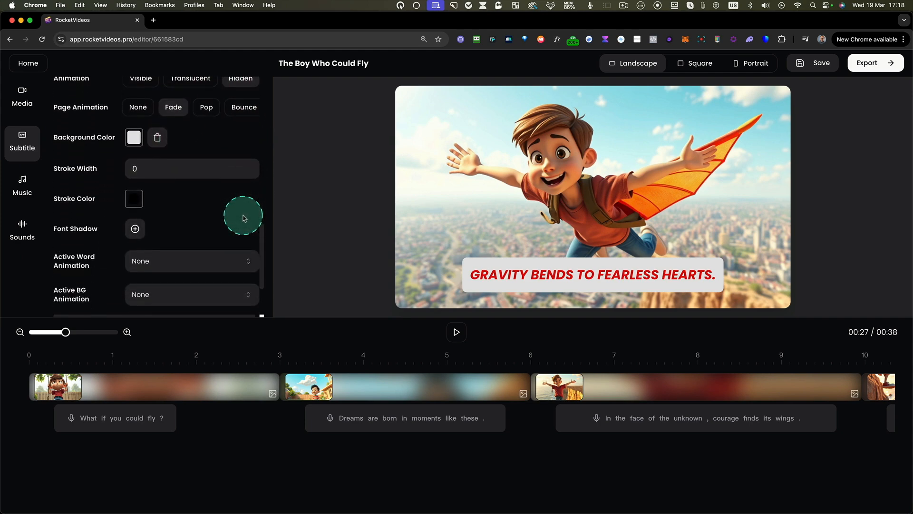
pyautogui.scroll(-2, 210, 199)
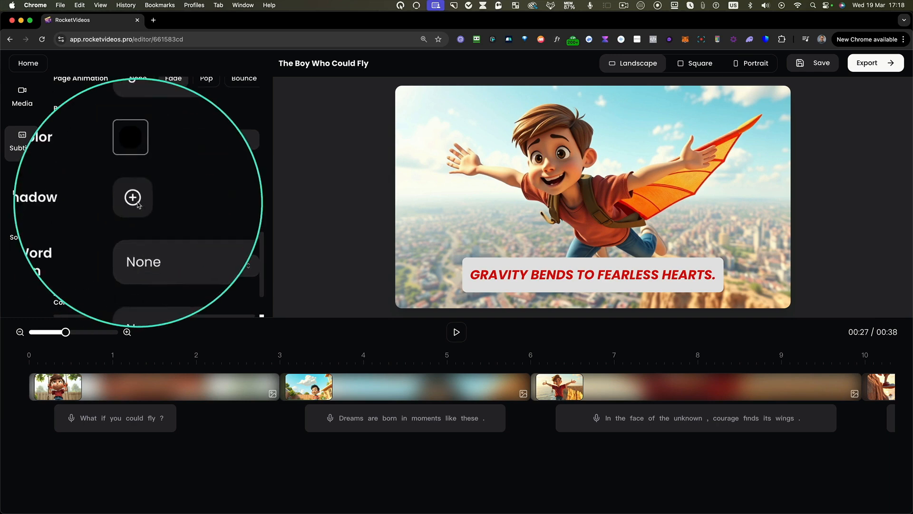
pyautogui.click(137, 200)
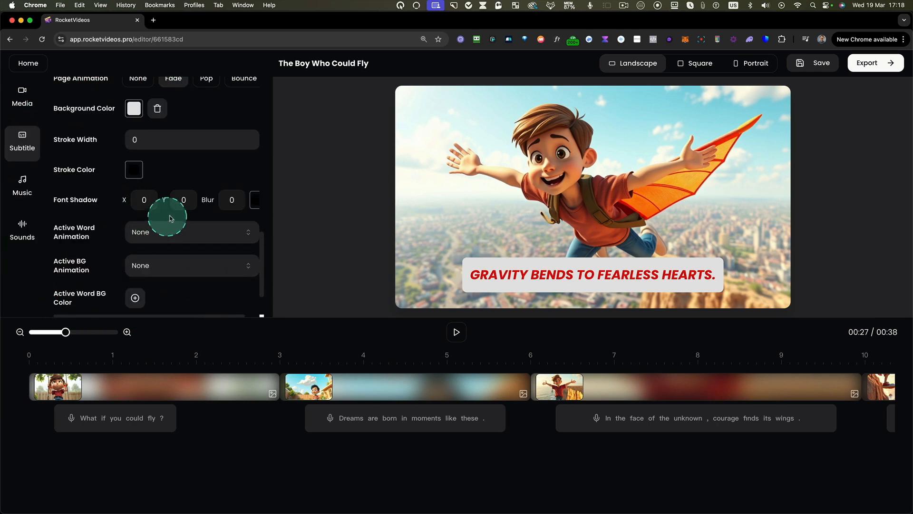
pyautogui.click(253, 203)
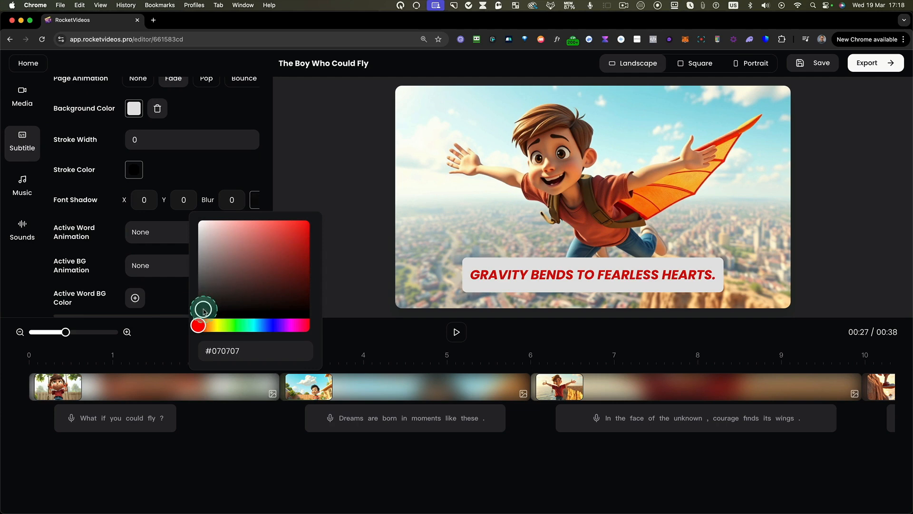
pyautogui.click(226, 169)
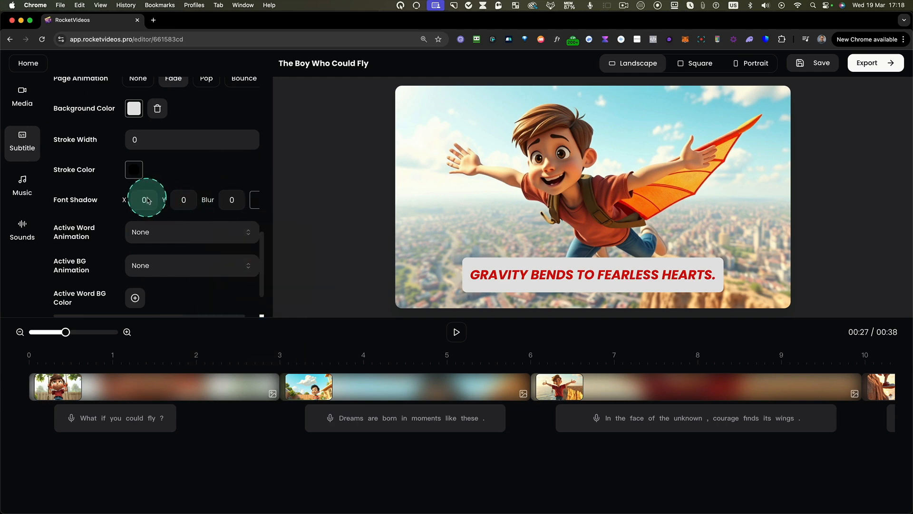
# - Set the subtitle font shadow to X 1, Y 1 and Blur 3
pyautogui.write('1')
pyautogui.click(185, 203)
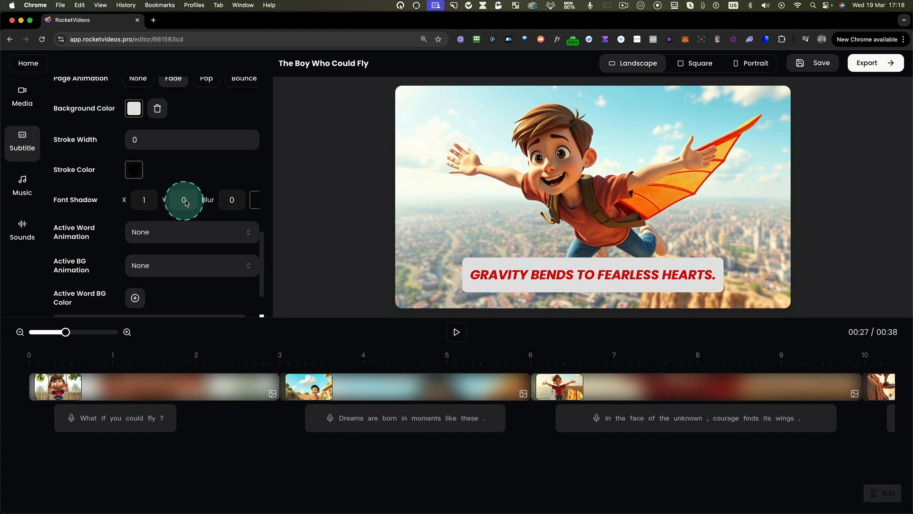
pyautogui.write('1')
pyautogui.click(239, 205)
pyautogui.write('3')
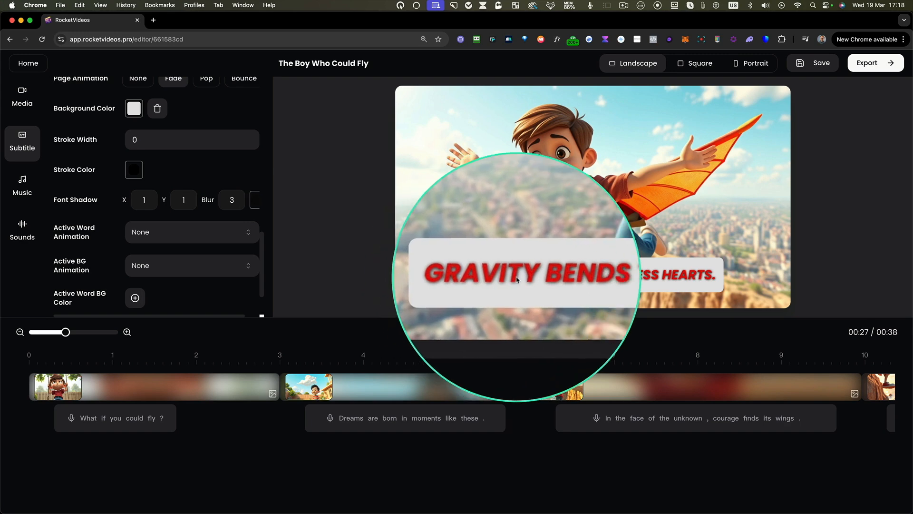
# - Set the active word animation to Pop and preview the subtitles from the start through the second clip's narration
pyautogui.click(153, 234)
pyautogui.click(145, 272)
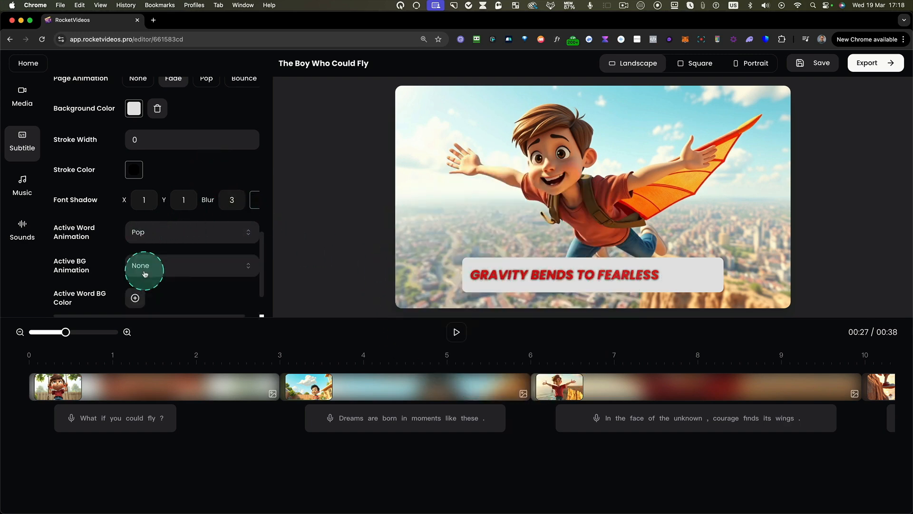
pyautogui.click(34, 362)
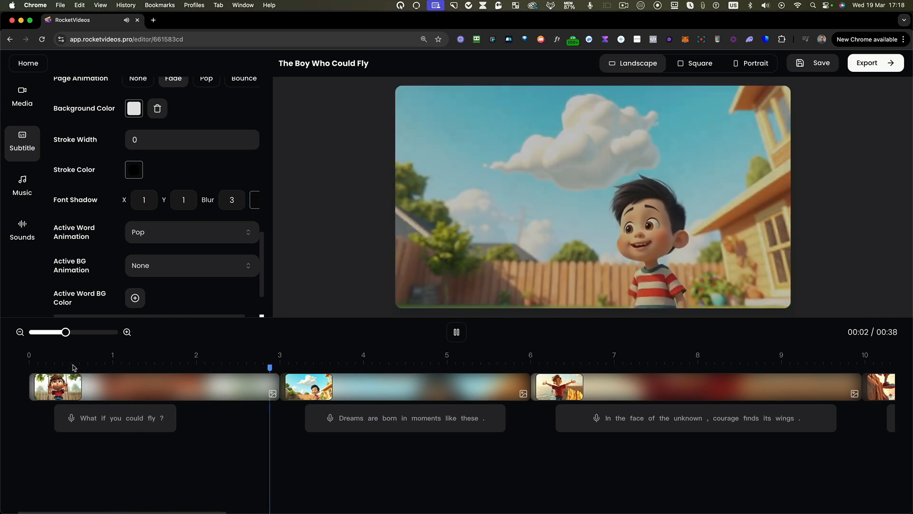
pyautogui.press('space')
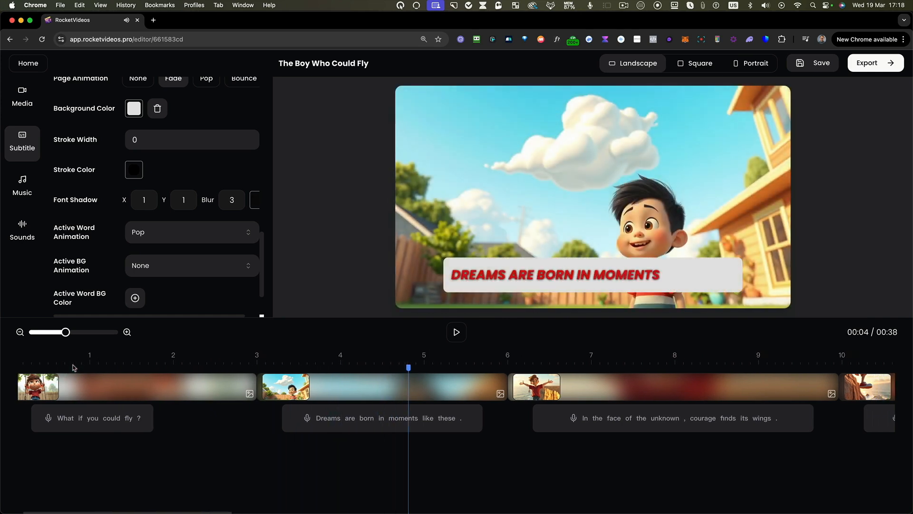
# - Set the active word background animation to Slide and briefly play the video to check it
pyautogui.click(151, 251)
pyautogui.click(570, 256)
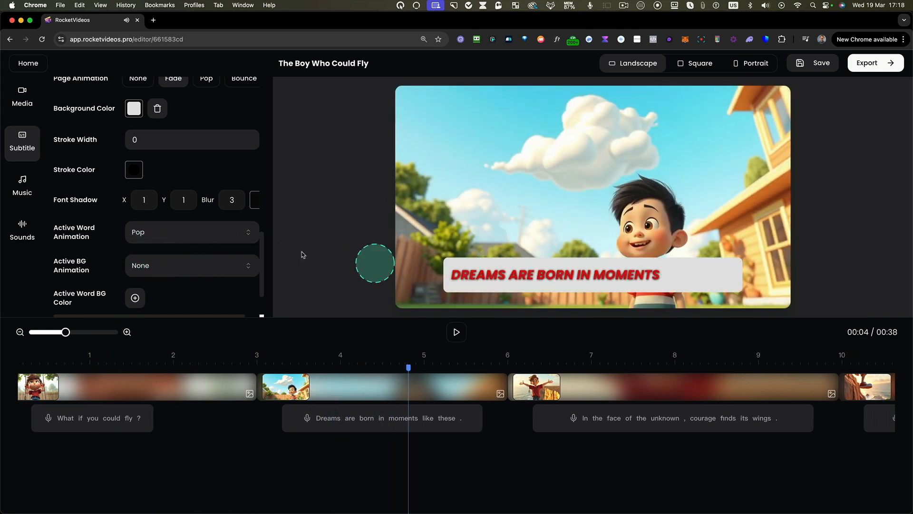
pyautogui.click(143, 272)
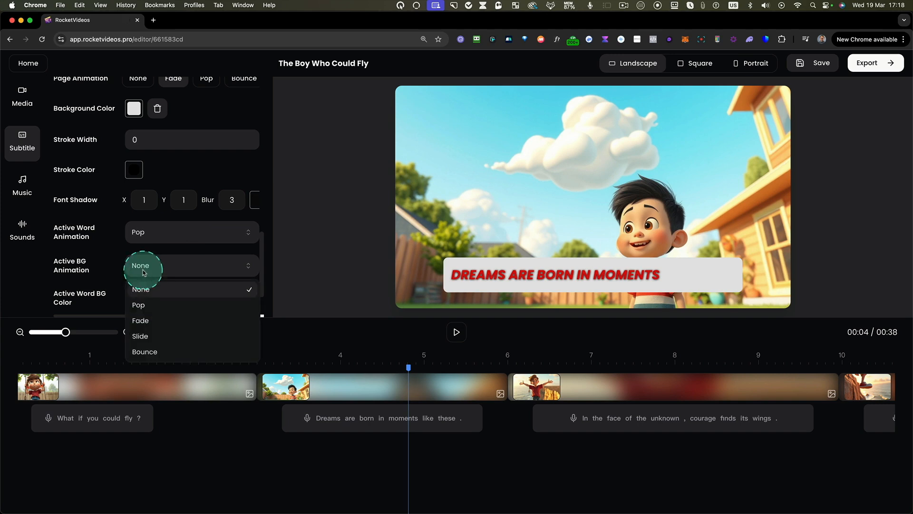
pyautogui.click(148, 336)
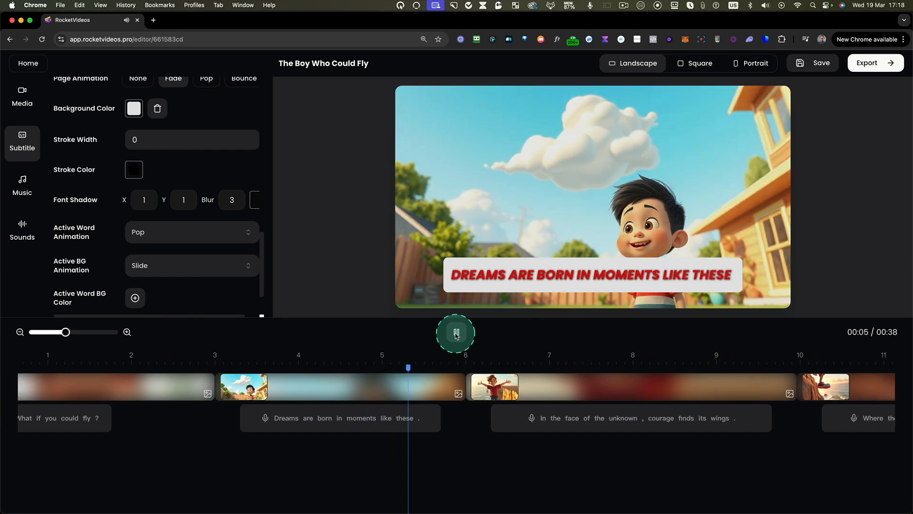
pyautogui.click(456, 333)
# - Add a bright blue active word background color and preview it on the clip "In the face of the unknown"
pyautogui.scroll(-2, 223, 262)
pyautogui.scroll(-1, 223, 262)
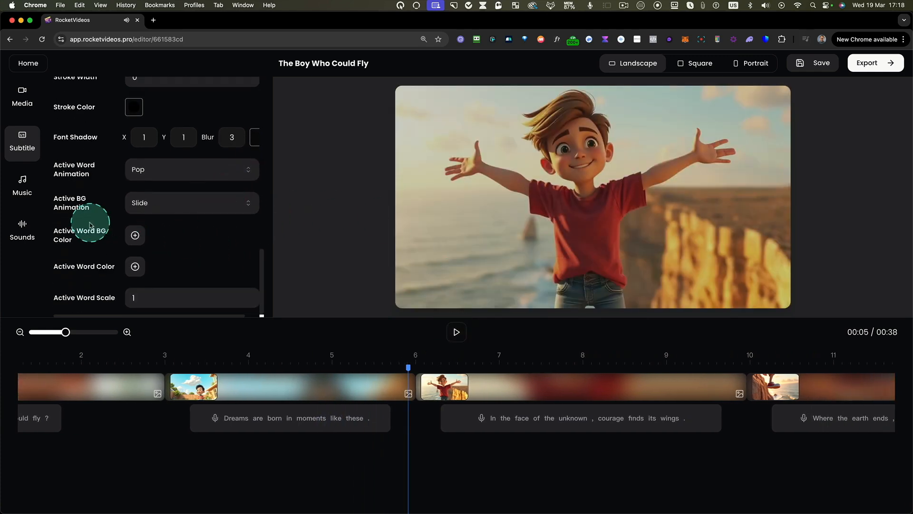
pyautogui.click(136, 236)
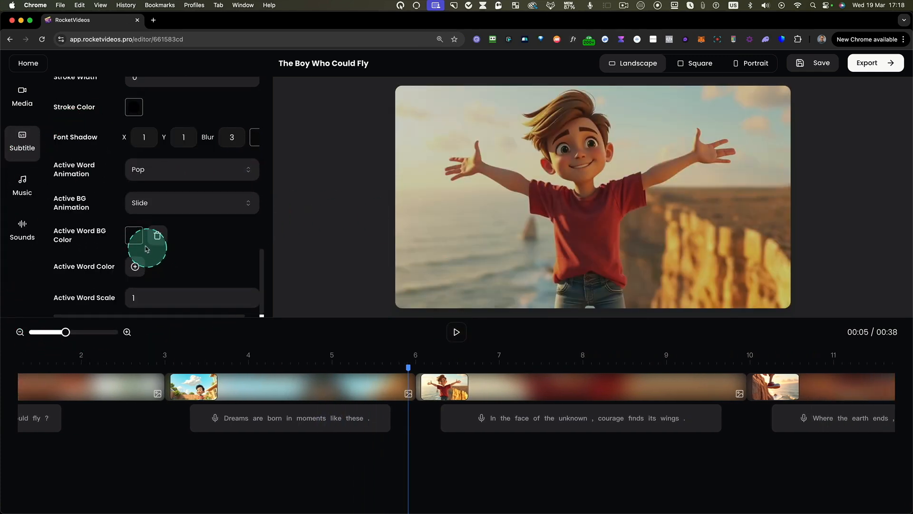
pyautogui.click(137, 236)
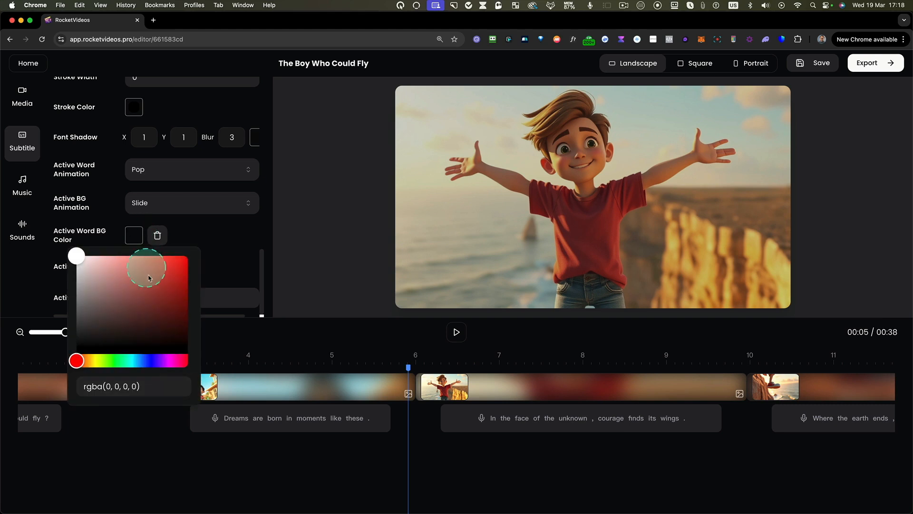
pyautogui.click(141, 360)
pyautogui.click(186, 256)
pyautogui.click(95, 370)
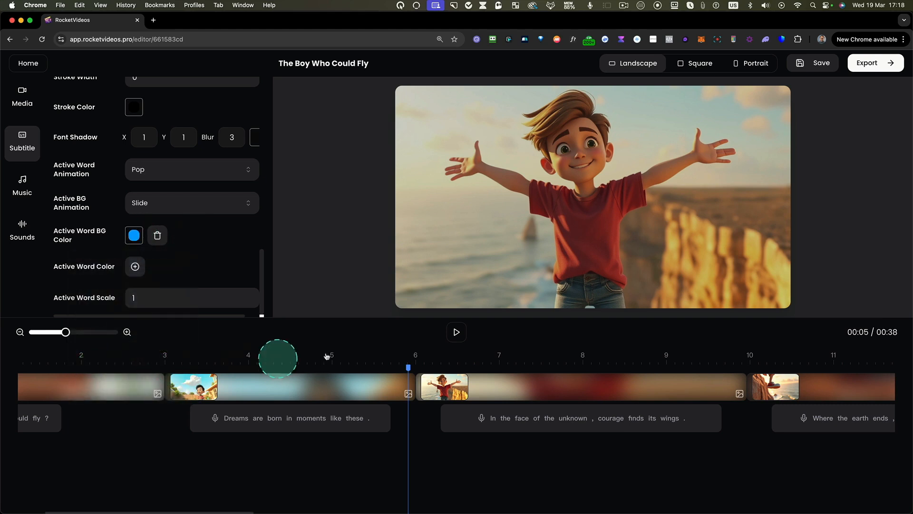
pyautogui.click(456, 332)
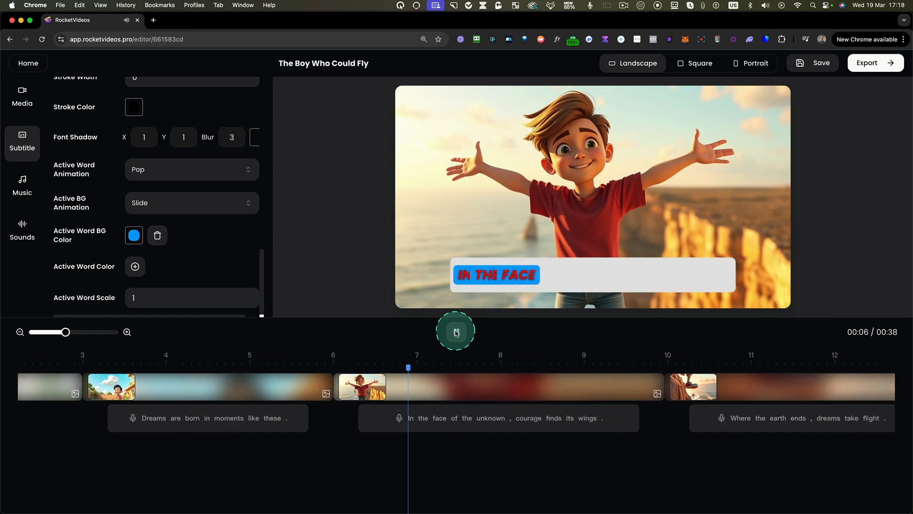
pyautogui.click(455, 332)
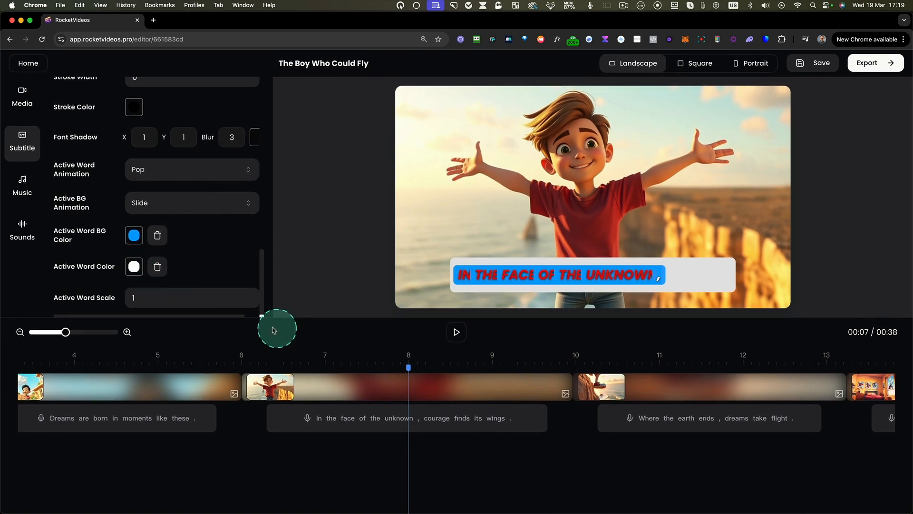
# - Set the active word color to bright green #08f310 and briefly play the video to check it
pyautogui.click(134, 268)
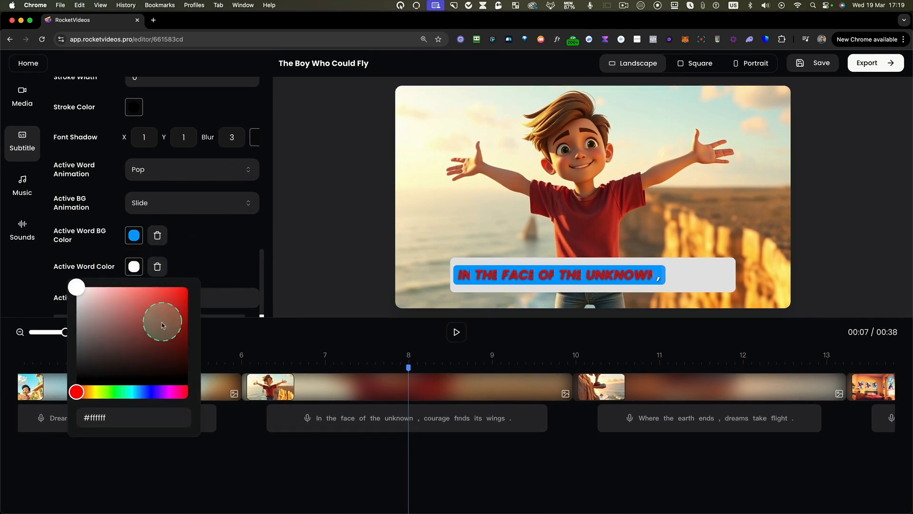
pyautogui.click(114, 392)
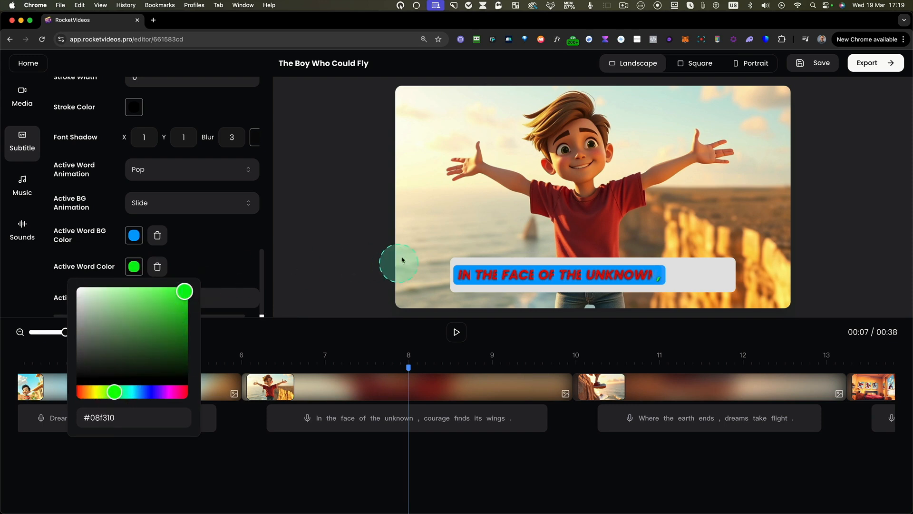
pyautogui.click(342, 249)
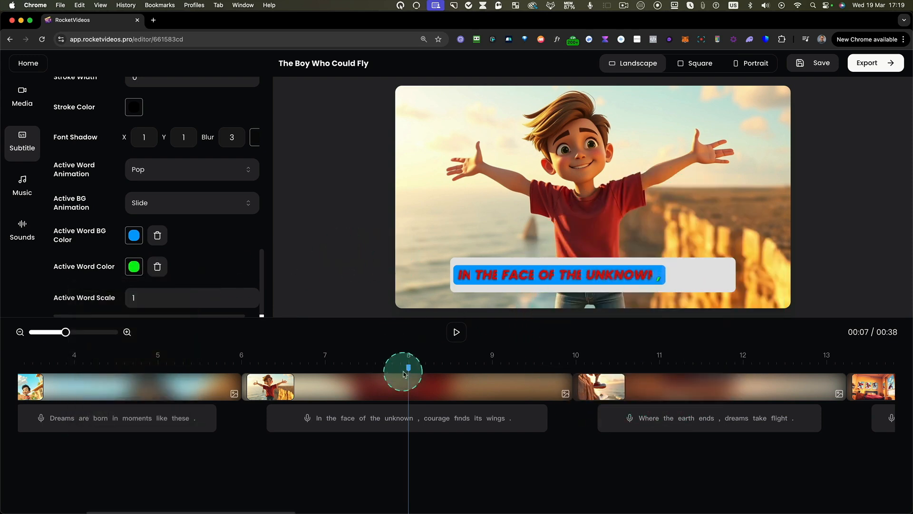
pyautogui.click(457, 332)
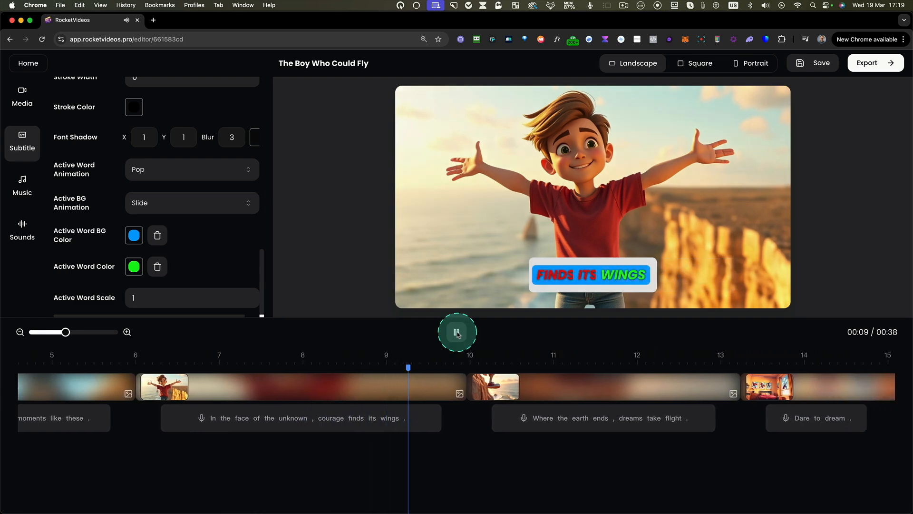
pyautogui.click(457, 332)
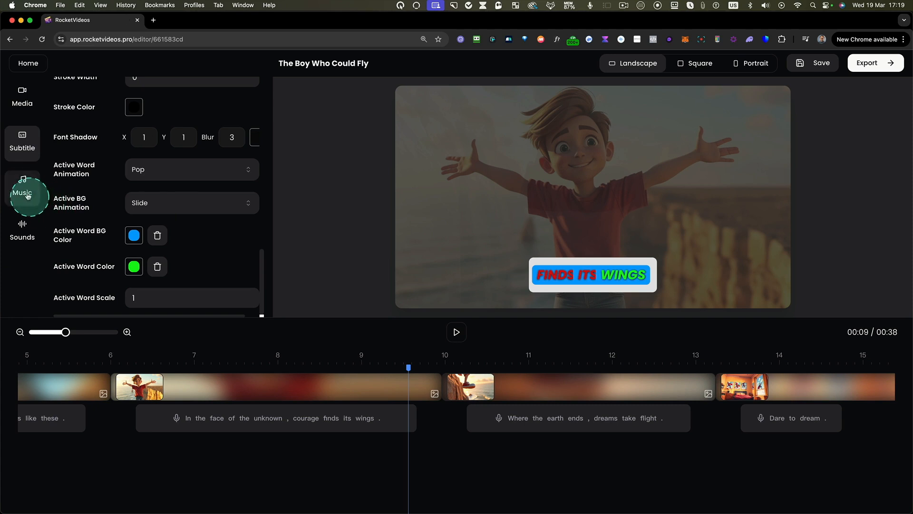
# - Add the library track "Turn It Up" as background music and set its volume to 70
pyautogui.click(19, 181)
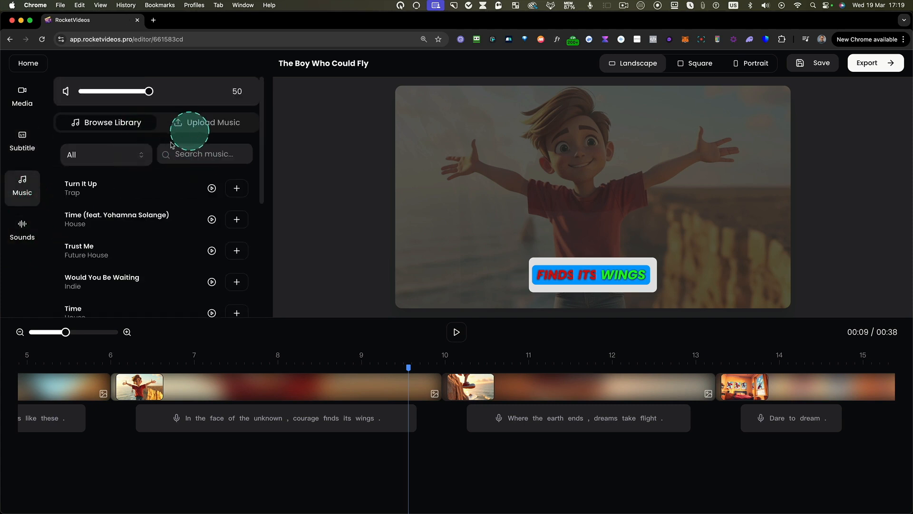
pyautogui.scroll(-5, 147, 253)
pyautogui.scroll(4, 157, 254)
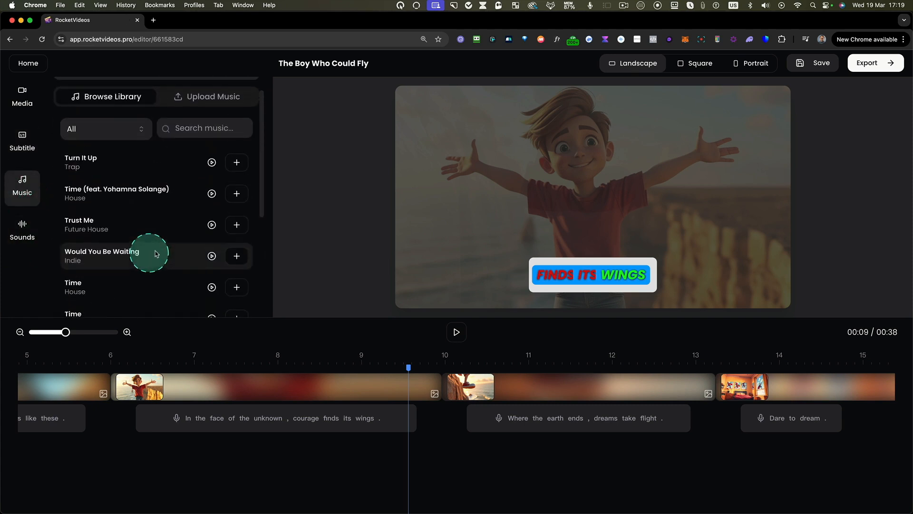
pyautogui.click(237, 165)
pyautogui.hscroll(-5, 107, 438)
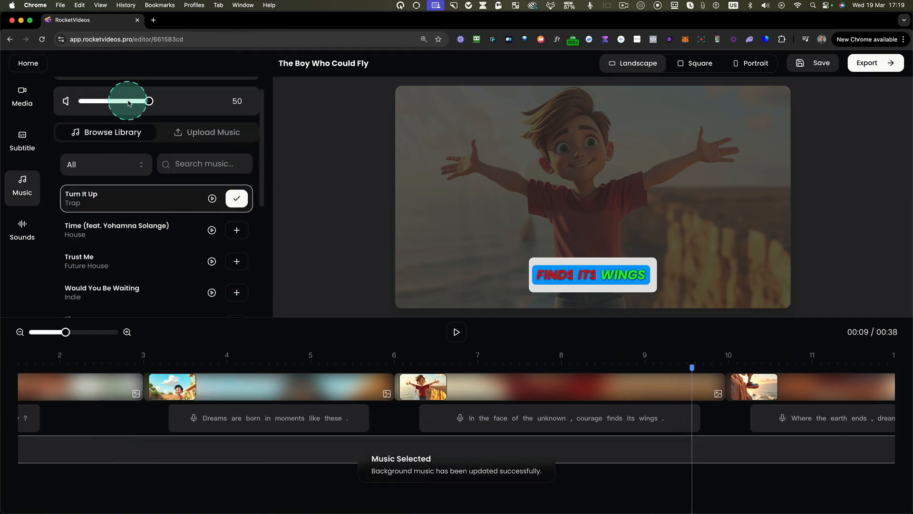
pyautogui.click(215, 391)
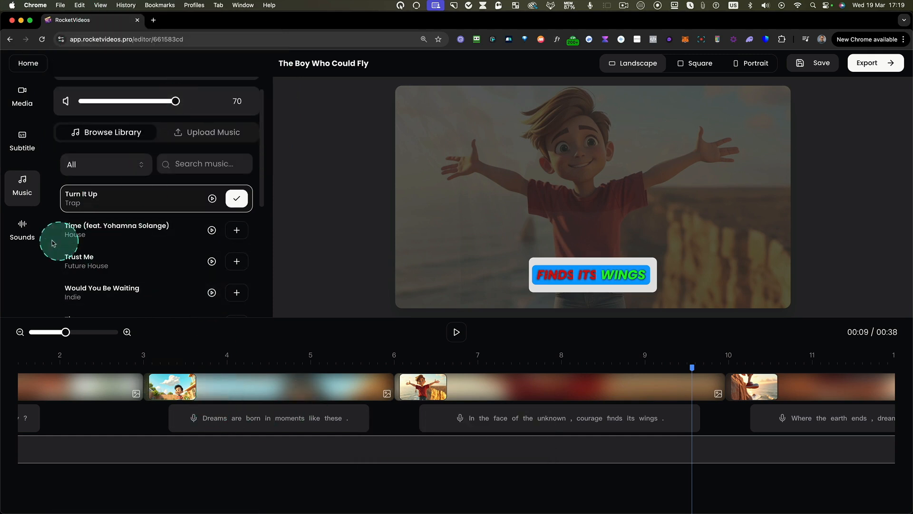
# - Open the sound effects and place the playhead at the start of the "From above, we find new perspectives" clip
pyautogui.click(24, 230)
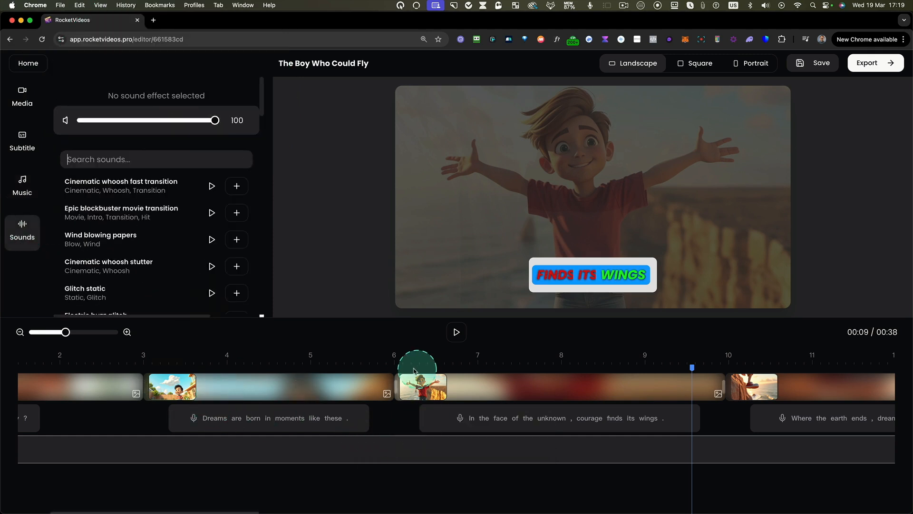
pyautogui.hscroll(5, 485, 381)
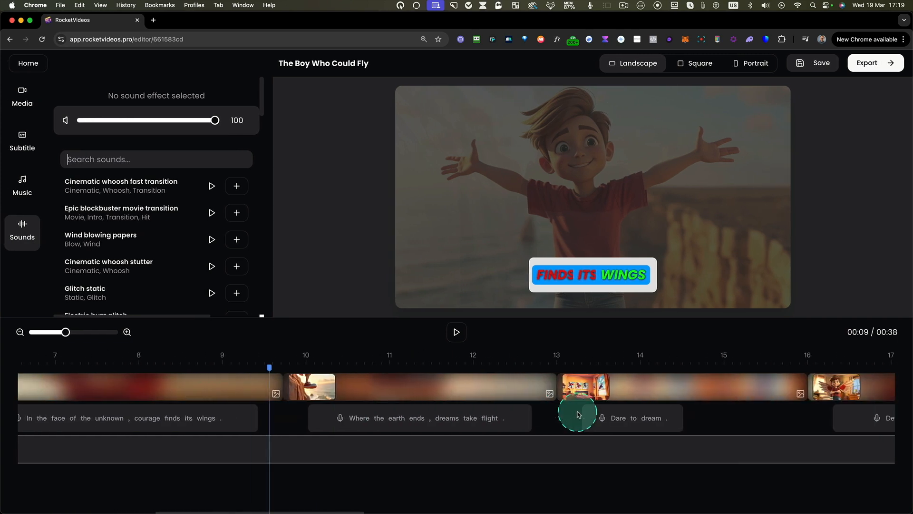
pyautogui.hscroll(15, 579, 415)
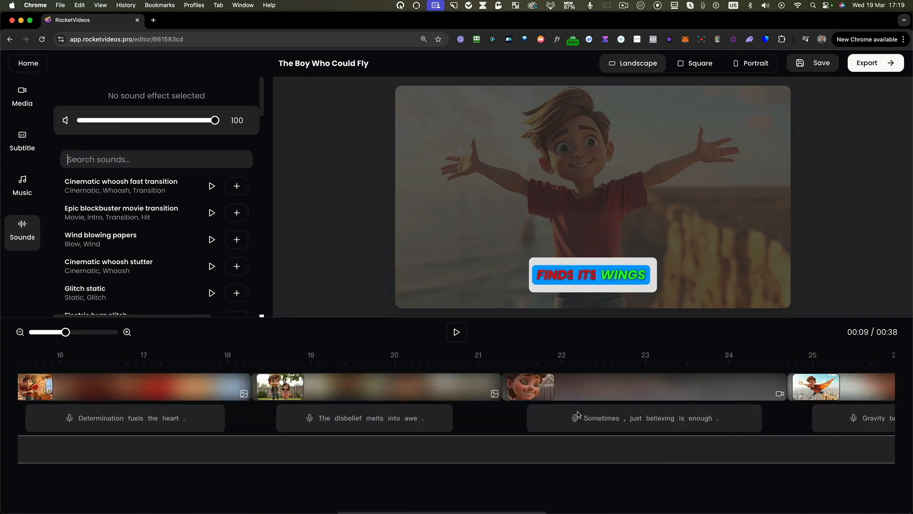
pyautogui.hscroll(1, 578, 414)
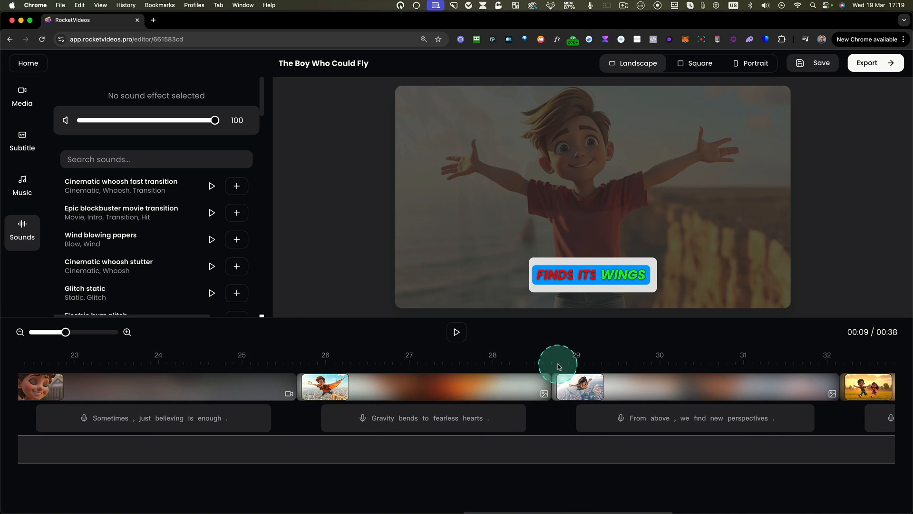
pyautogui.click(559, 366)
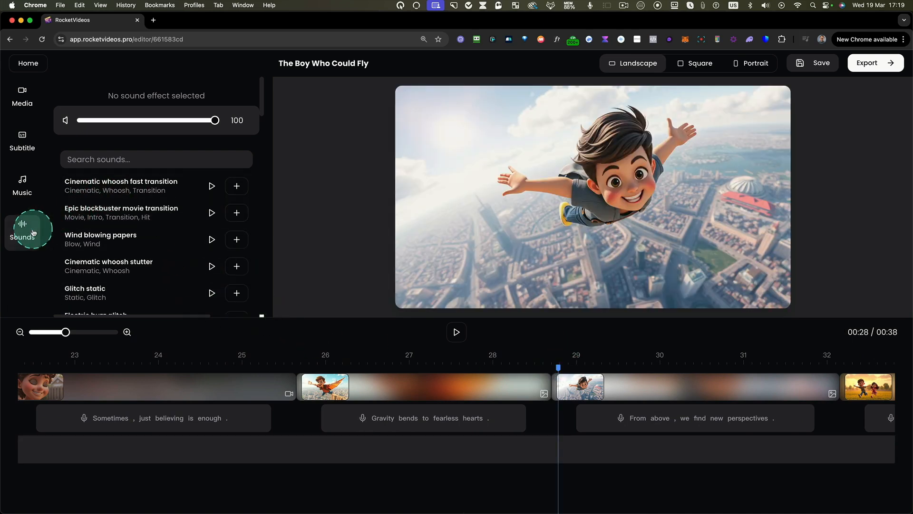
# - Search the sound effects for "swoosh", audition several results, and add "Short fire whoosh" at the playhead
pyautogui.click(108, 164)
pyautogui.write('swoosh')
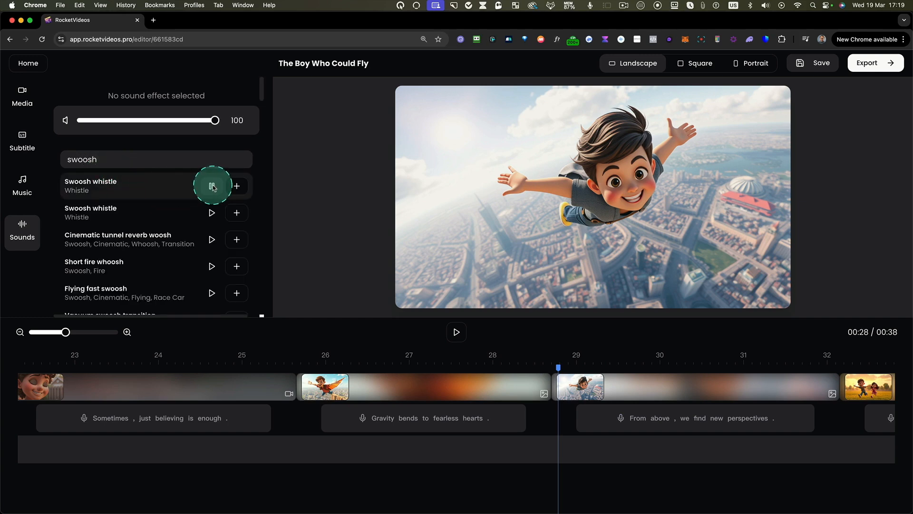
pyautogui.click(211, 213)
pyautogui.click(211, 239)
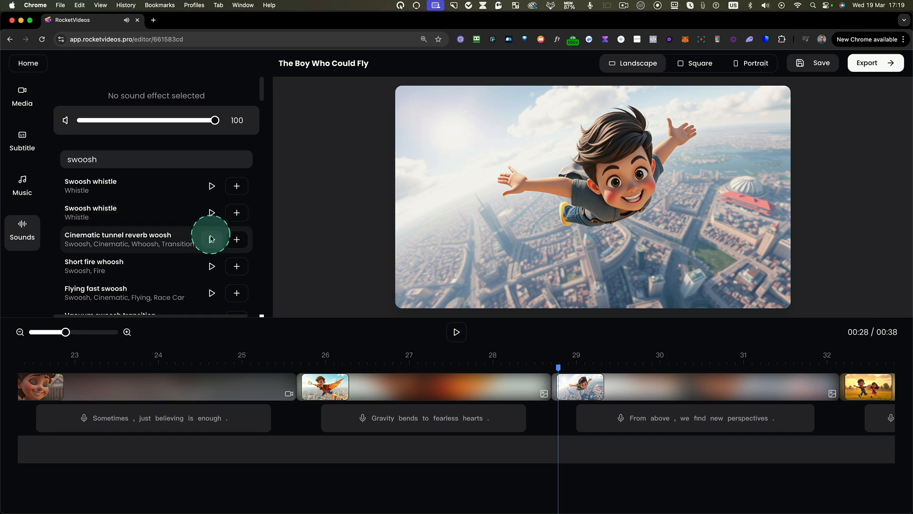
pyautogui.click(212, 268)
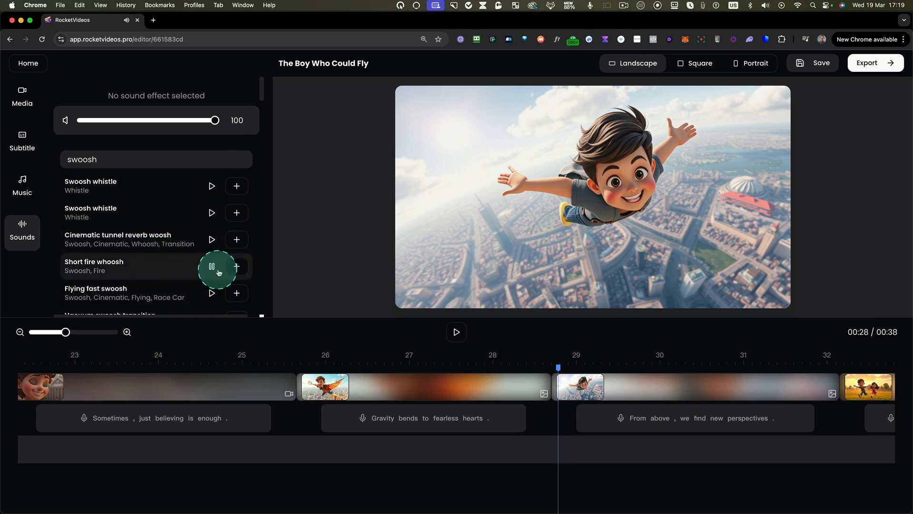
pyautogui.click(237, 267)
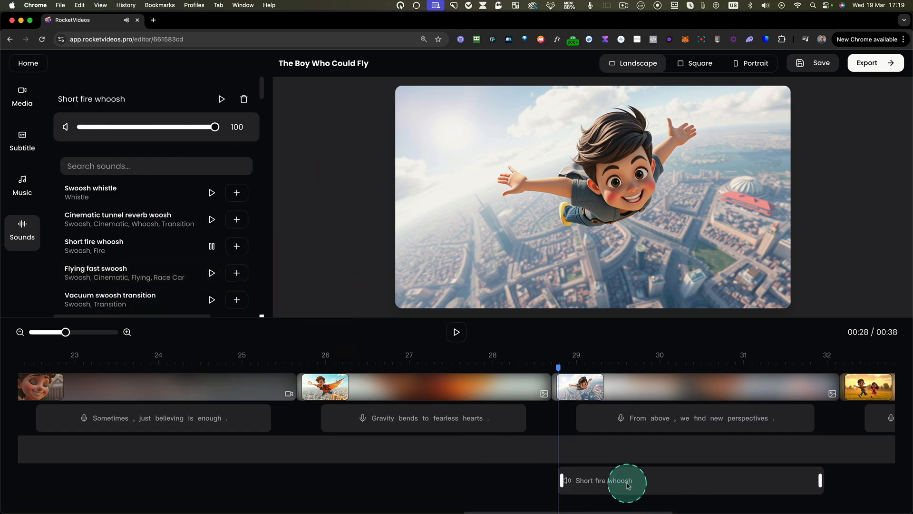
# - Play the "From above, we find new perspectives" scene to check the added sound effect against the music
pyautogui.click(549, 354)
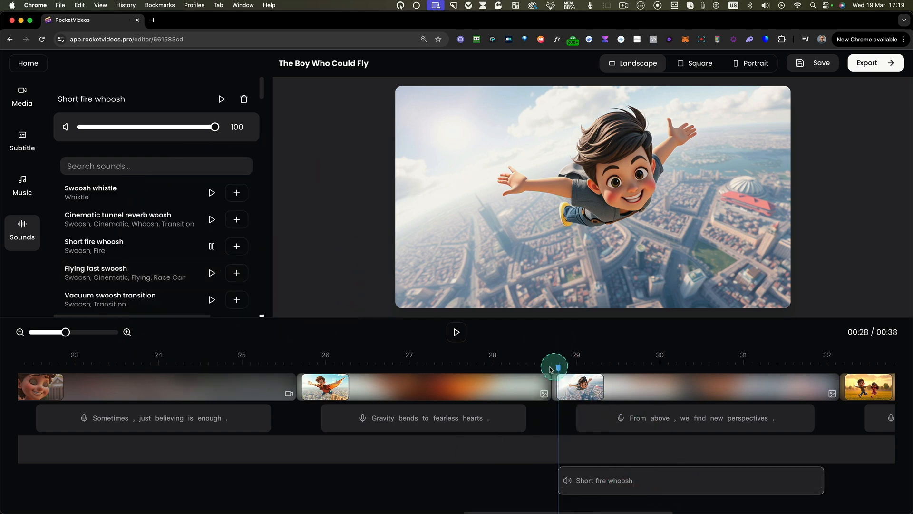
pyautogui.click(457, 332)
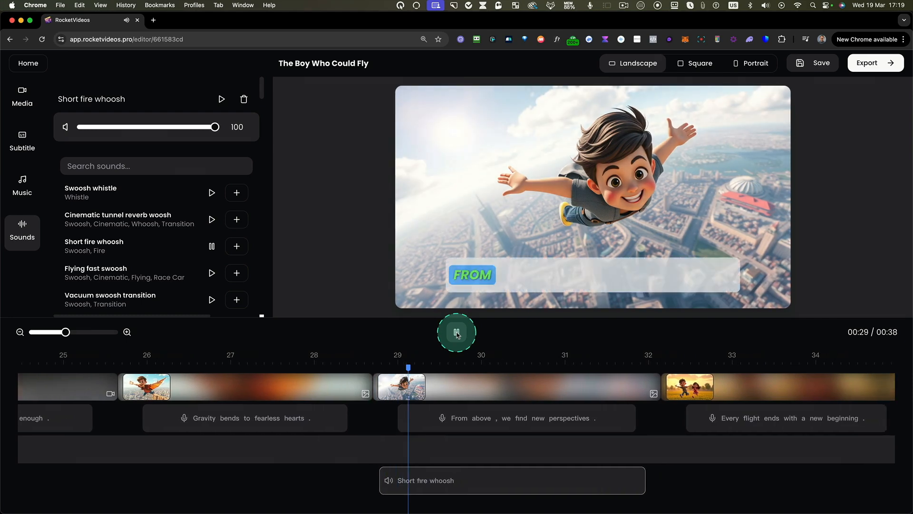
pyautogui.click(457, 332)
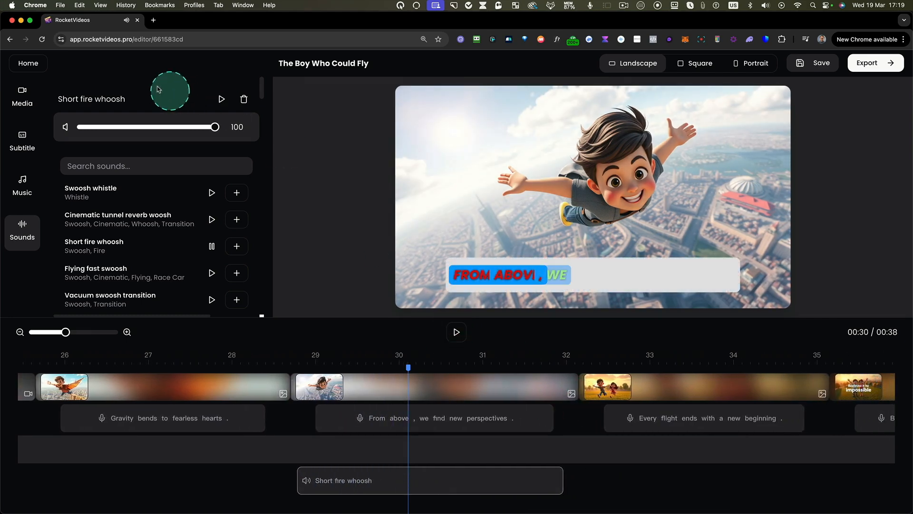
# - Rebalance the flying scene's audio, setting the "Turn It Up" music volume to 10 and the "Short fire whoosh" volume to 57
pyautogui.click(22, 176)
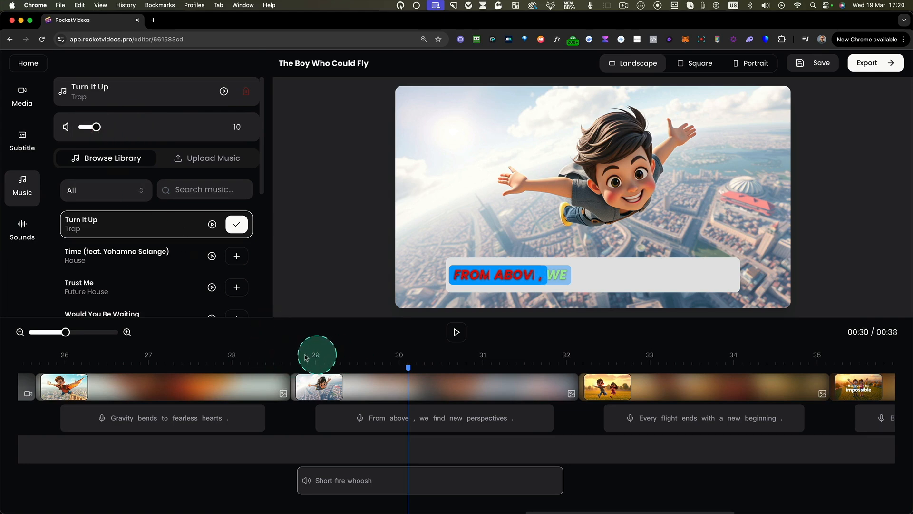
pyautogui.click(320, 357)
pyautogui.click(457, 332)
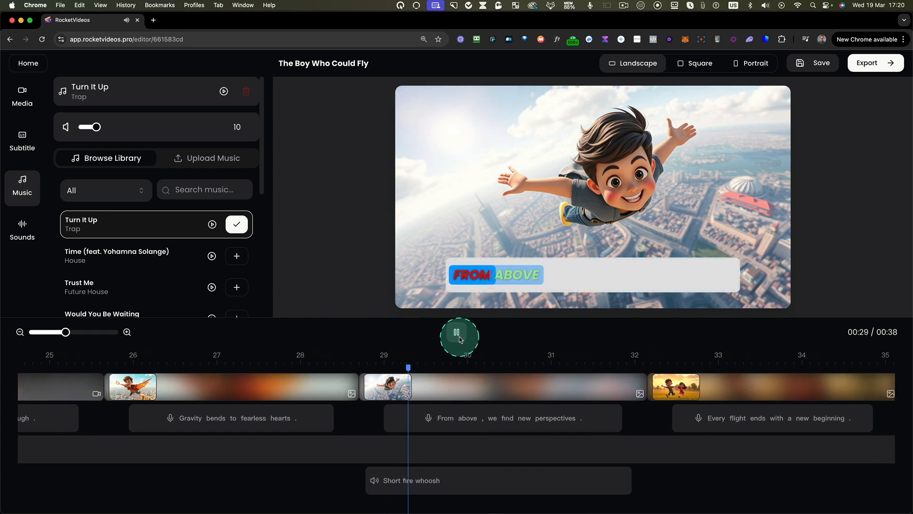
pyautogui.click(233, 231)
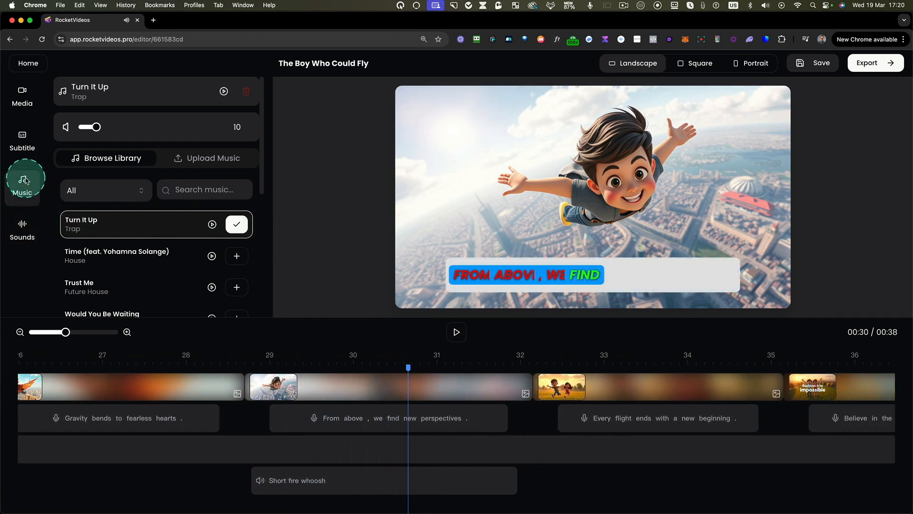
pyautogui.click(22, 229)
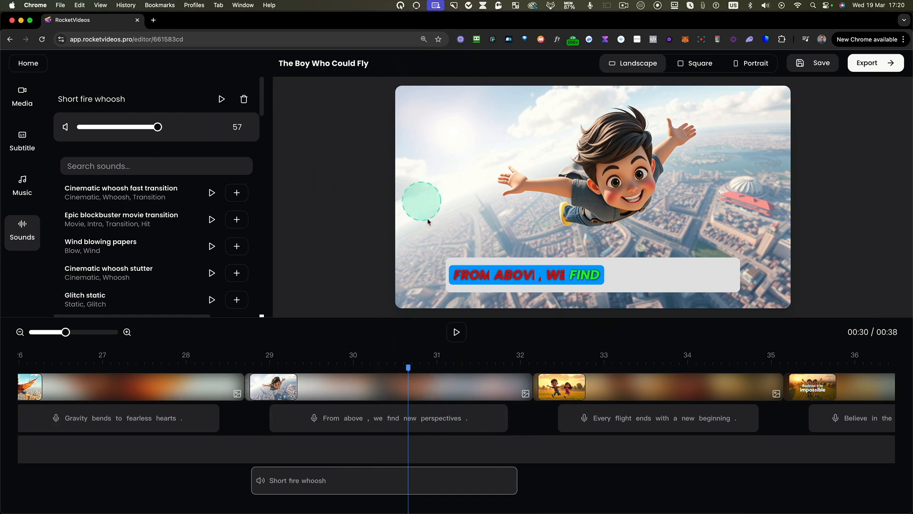
# - Replace the "From above, we find new perspectives" clip's image with the orange-winged flying boy and set its offset to -40
pyautogui.click(370, 386)
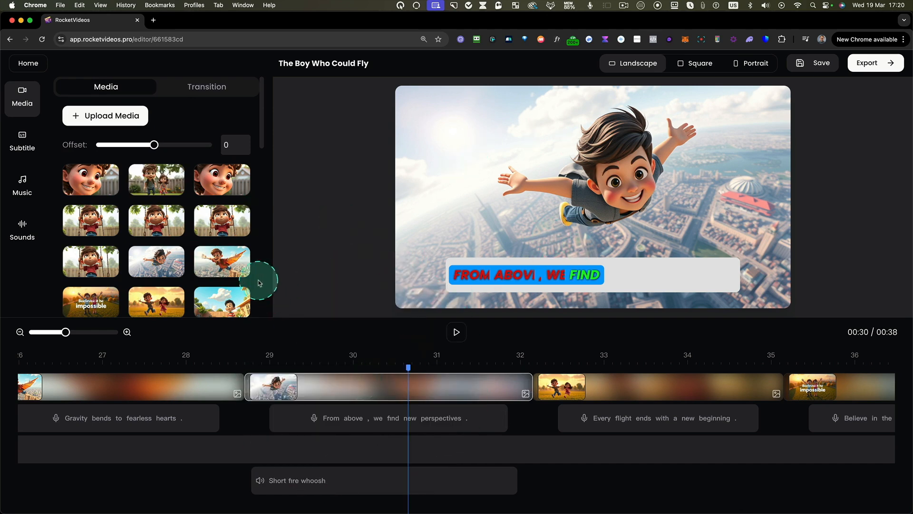
pyautogui.scroll(-1, 198, 285)
pyautogui.moveTo(236, 234)
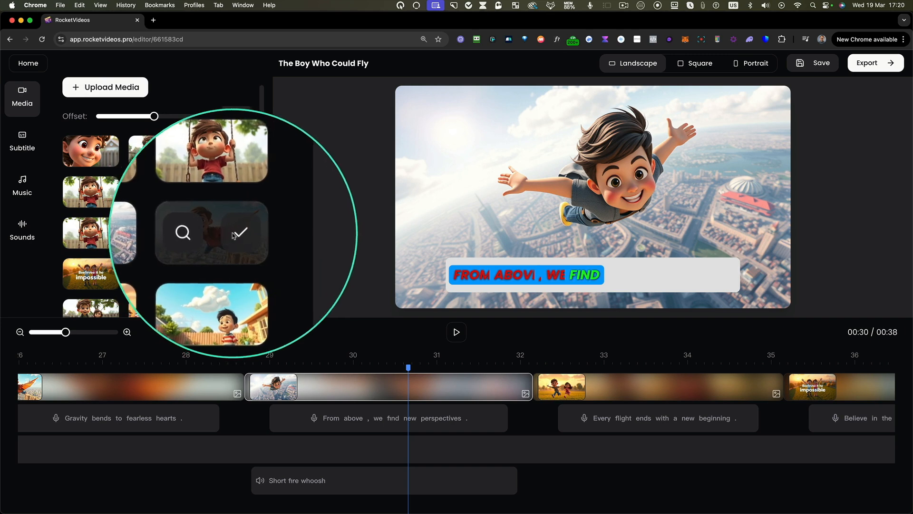
pyautogui.click(236, 233)
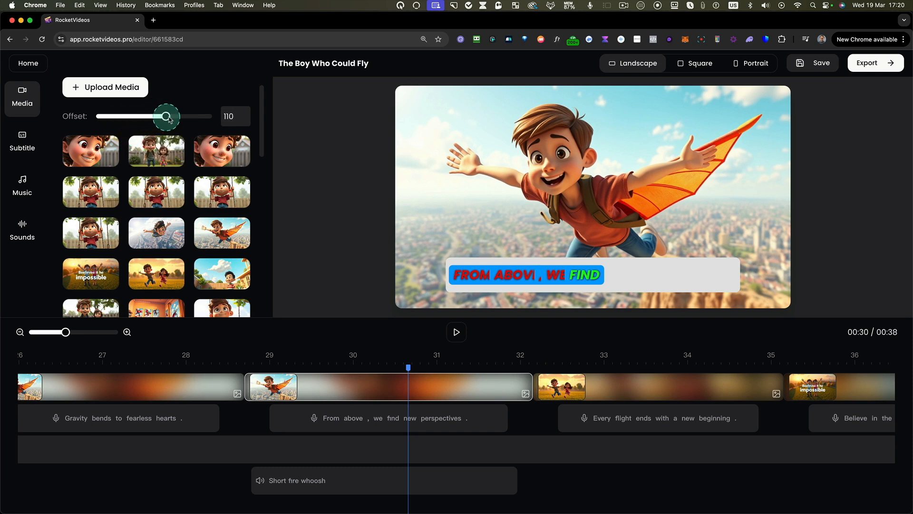
pyautogui.click(388, 384)
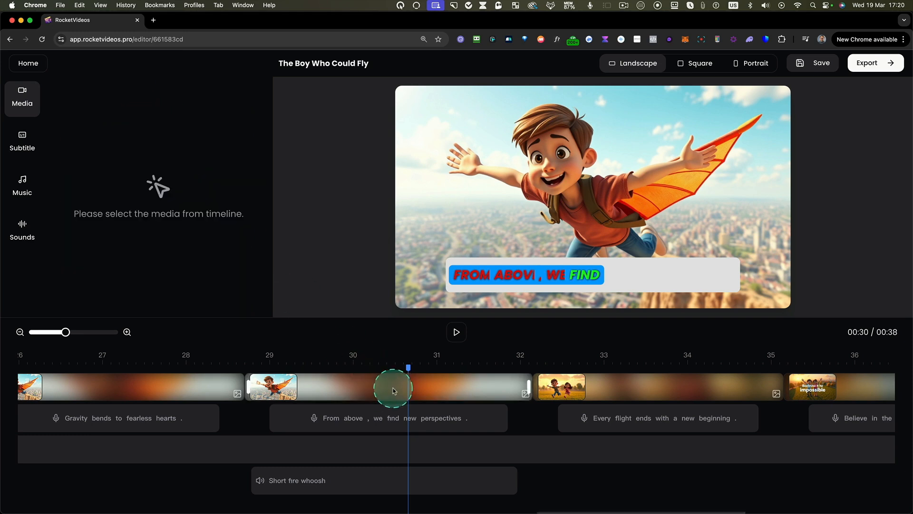
pyautogui.click(416, 387)
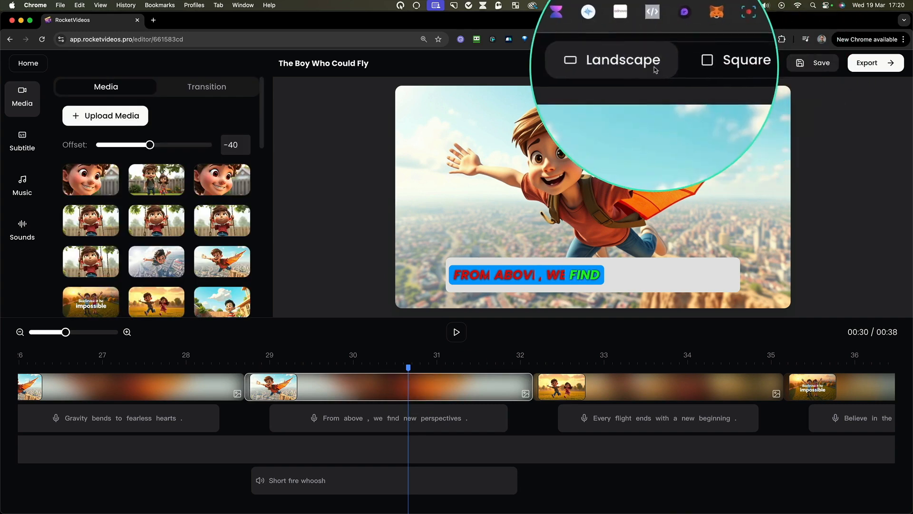
# - Switch the video to portrait format and set the "From above, we find new perspectives" clip's offset to -50
pyautogui.click(751, 63)
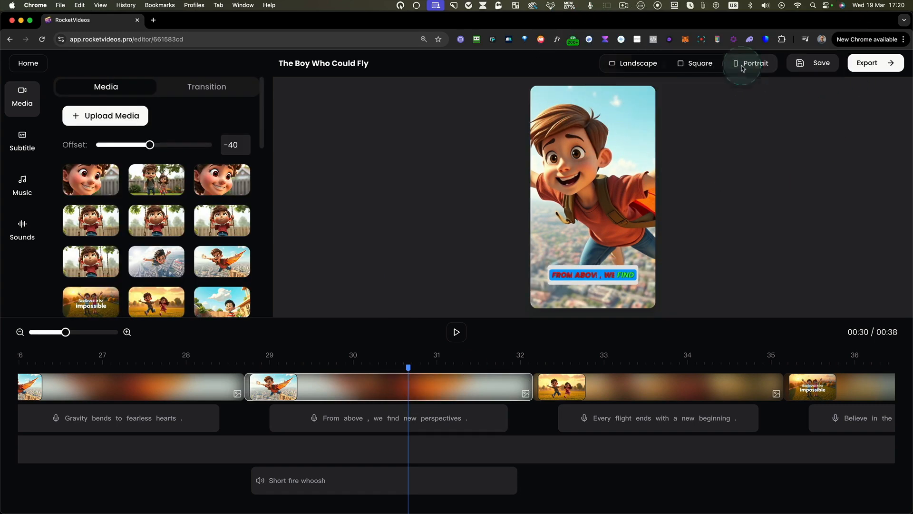
pyautogui.click(430, 386)
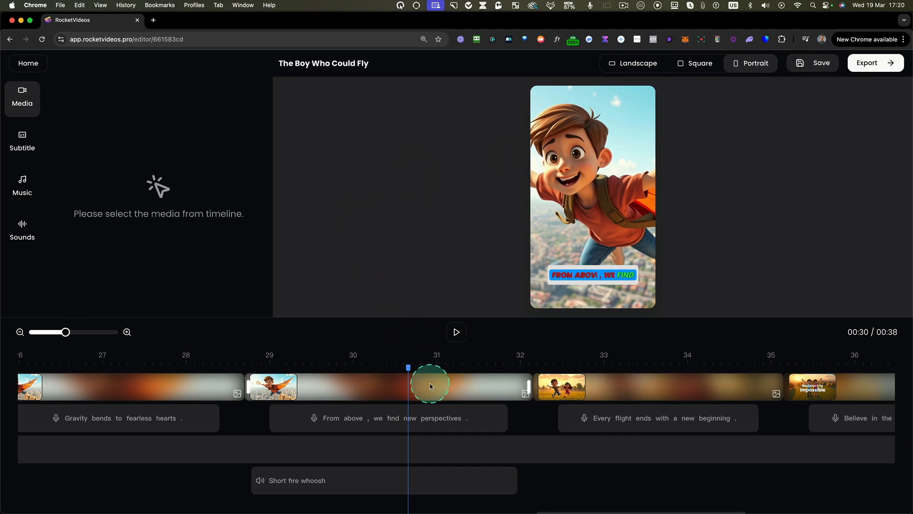
pyautogui.click(430, 383)
pyautogui.moveTo(150, 145)
pyautogui.mouseDown()
pyautogui.moveTo(190, 145)
pyautogui.moveTo(110, 144)
pyautogui.moveTo(149, 144)
pyautogui.mouseUp()
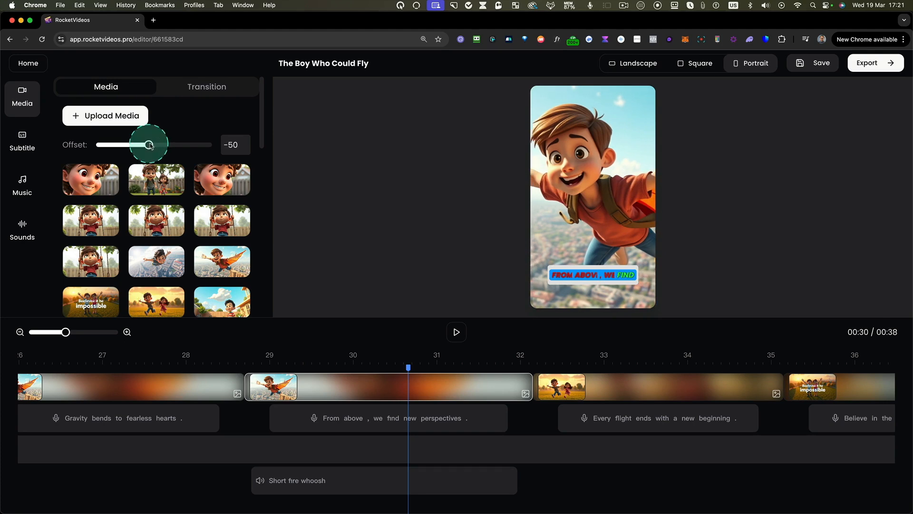
# - Check the scene's framing in landscape format, and switch the video to square format
pyautogui.click(642, 66)
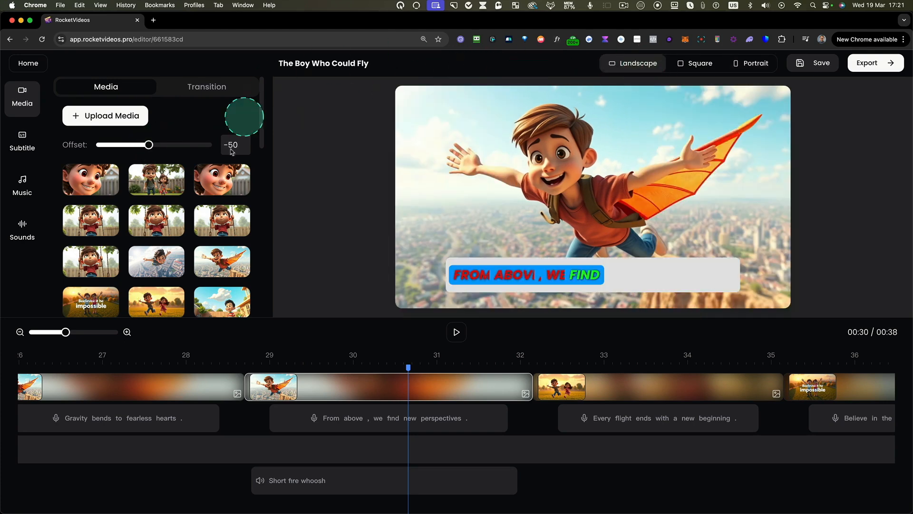
pyautogui.click(697, 67)
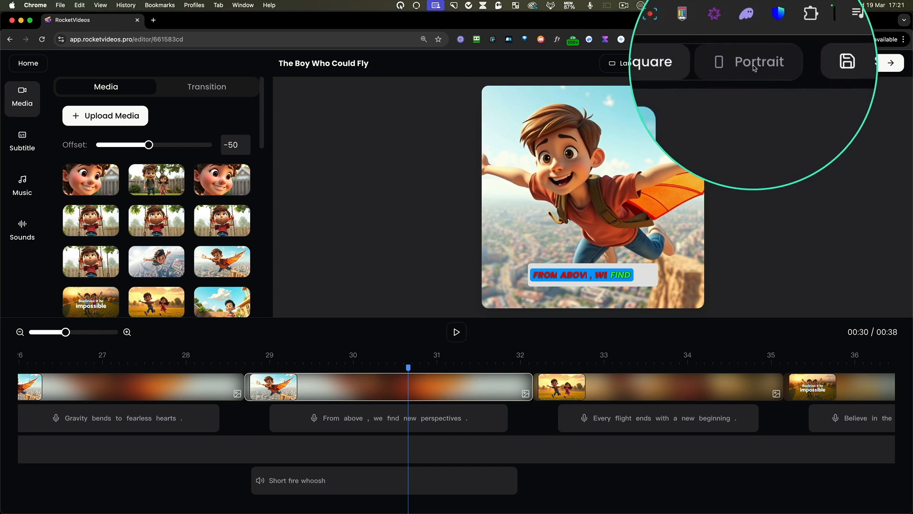
# - Check the scene's framing in portrait format, and switch the video back to landscape format
pyautogui.click(754, 67)
pyautogui.click(635, 63)
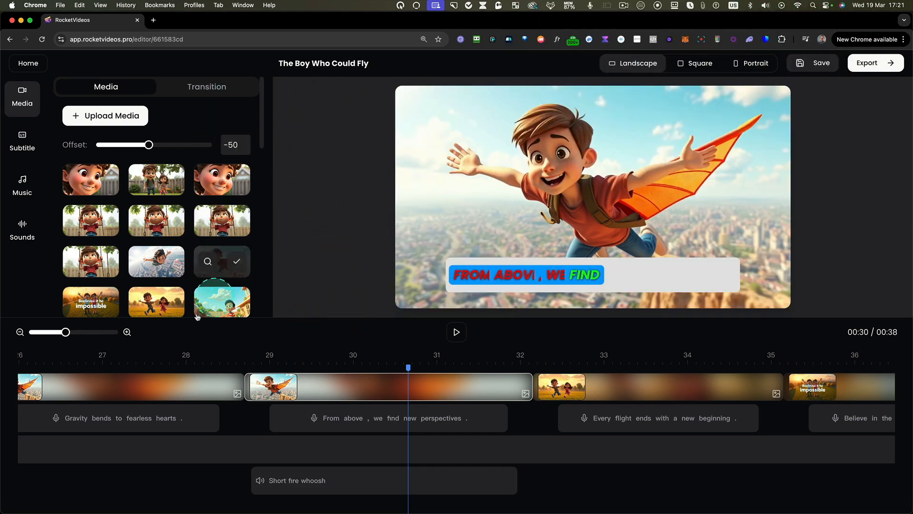
# - Browse the transition effects and apply Dynamic Slide to the "From above, we find new perspectives" clip
pyautogui.click(199, 89)
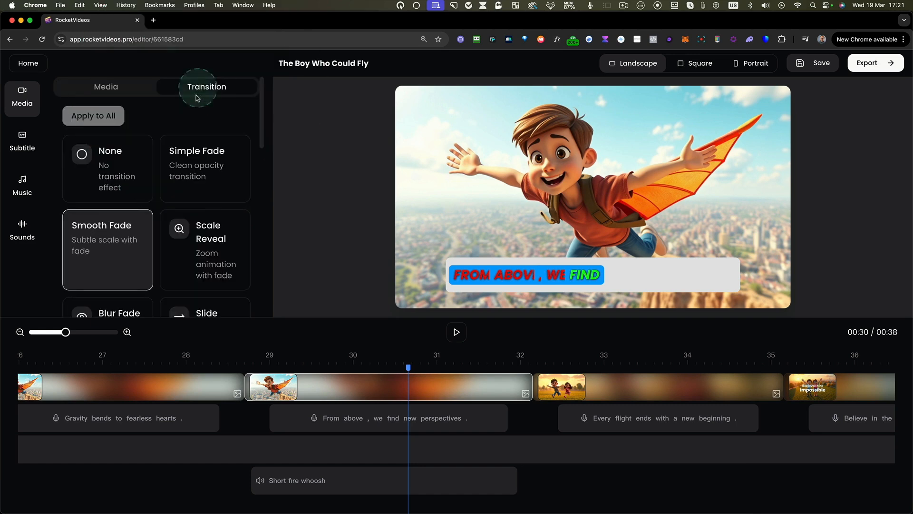
pyautogui.click(332, 393)
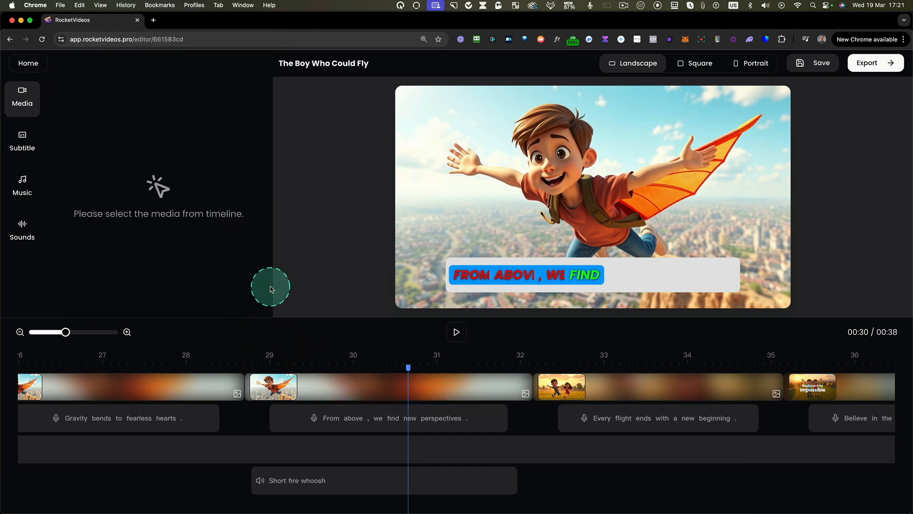
pyautogui.click(347, 383)
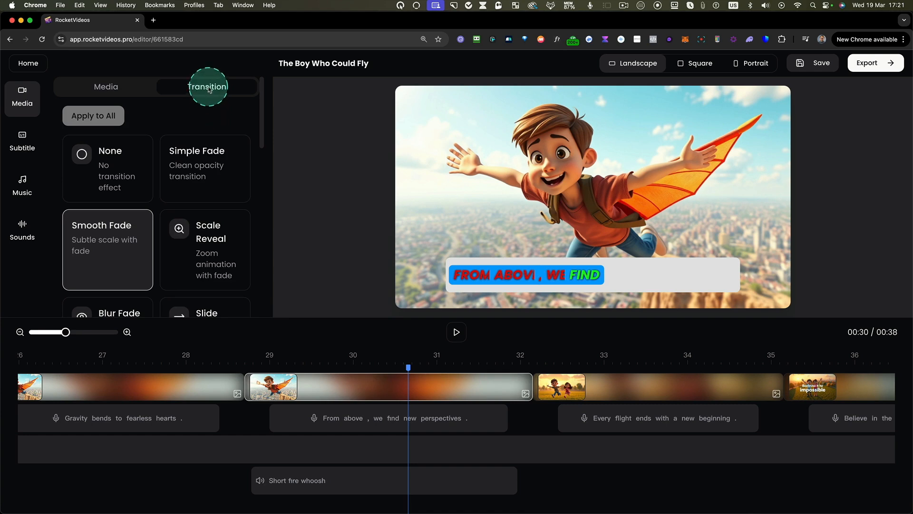
pyautogui.scroll(-3, 163, 214)
pyautogui.scroll(-5, 168, 217)
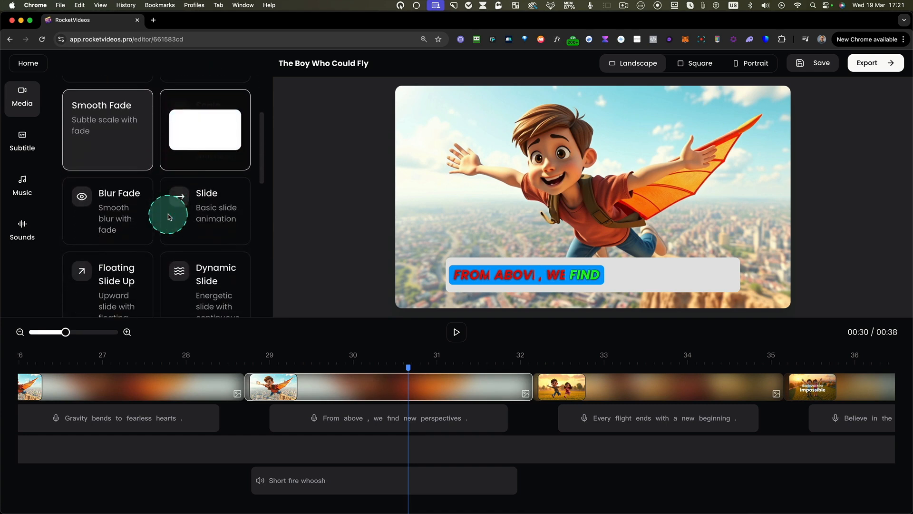
pyautogui.scroll(-5, 169, 217)
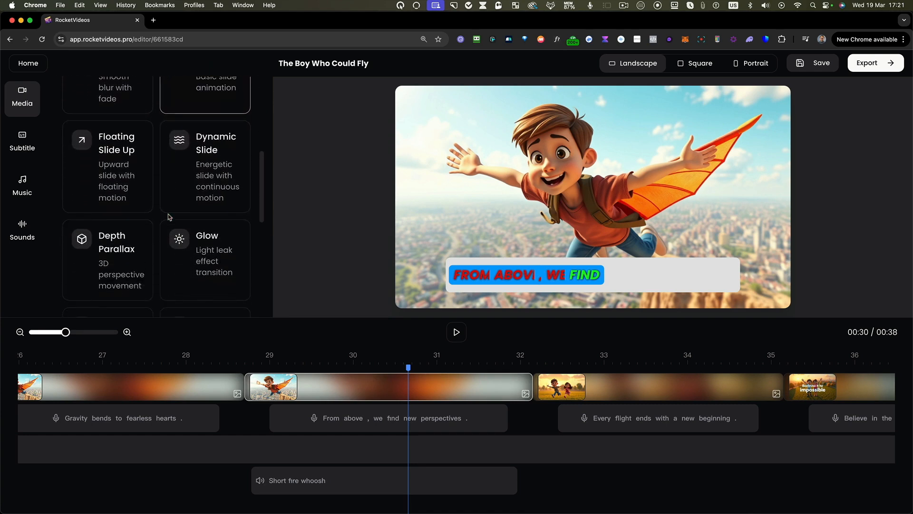
pyautogui.scroll(5, 169, 217)
pyautogui.moveTo(170, 213); pyautogui.dragTo(247, 376)
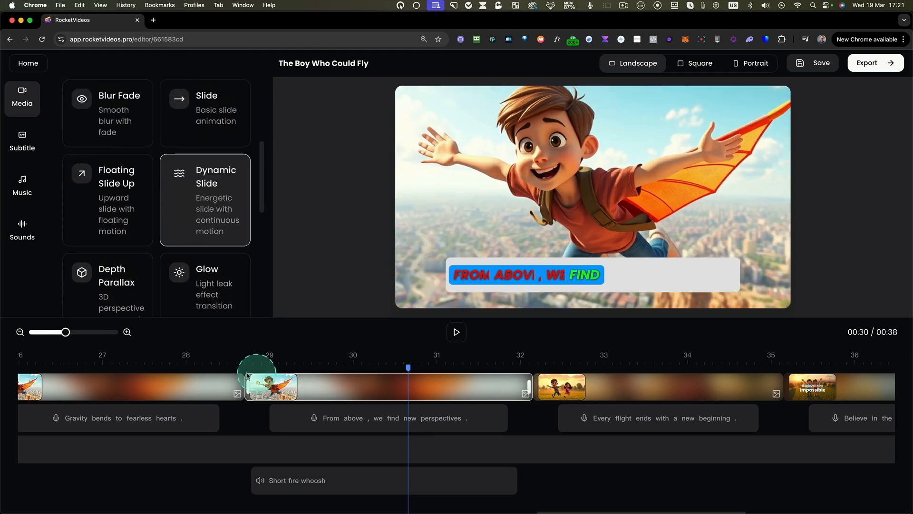
# - Play the flying scene to preview its transition, pausing as the next clip comes in
pyautogui.click(239, 366)
pyautogui.click(457, 333)
pyautogui.click(461, 324)
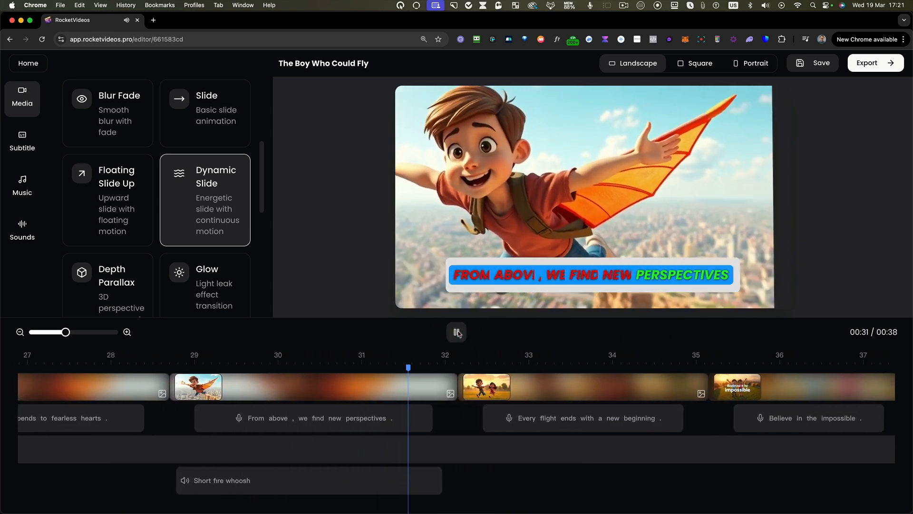
pyautogui.click(457, 332)
# - Apply the Dynamic Slide transition to the "Every flight ends with a new beginning" clip
pyautogui.click(475, 418)
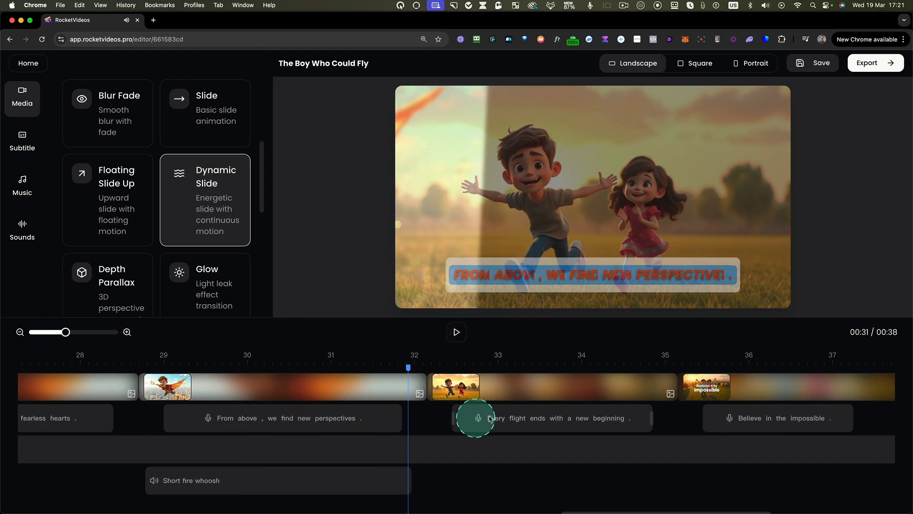
pyautogui.click(504, 385)
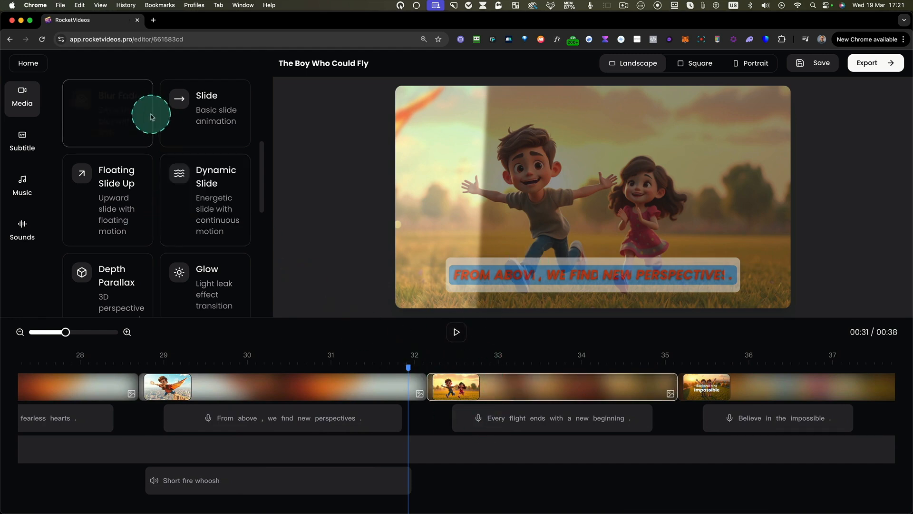
pyautogui.scroll(5, 147, 143)
pyautogui.scroll(-4, 209, 257)
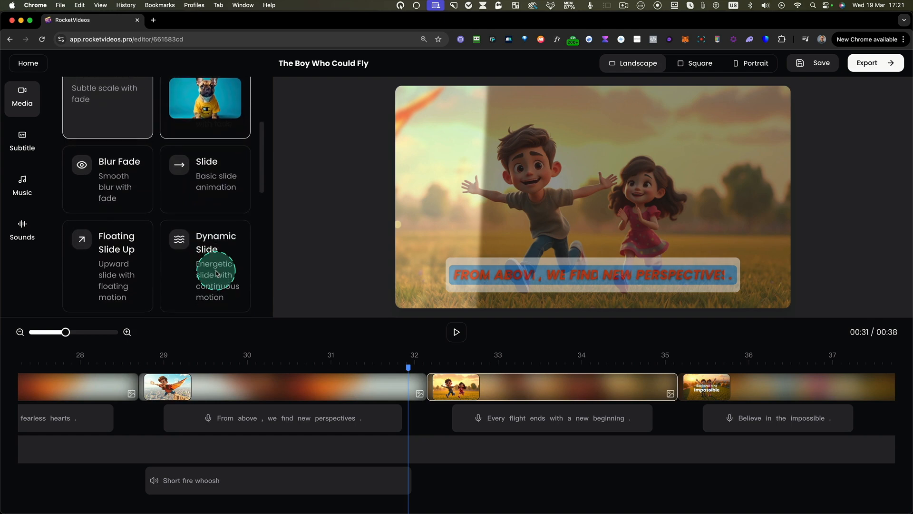
pyautogui.click(194, 270)
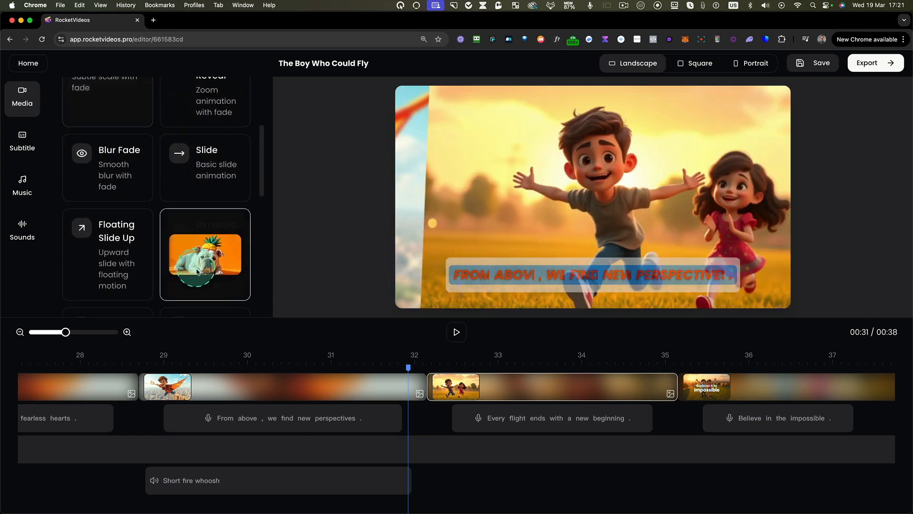
# - Apply the Dynamic Slide transition to all slides in the project
pyautogui.click(557, 400)
pyautogui.scroll(5, 203, 249)
pyautogui.click(98, 117)
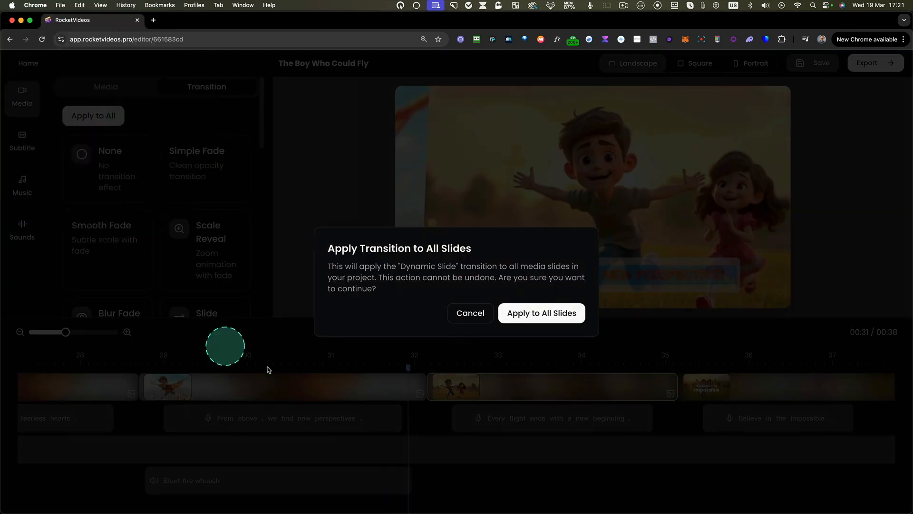
pyautogui.click(544, 313)
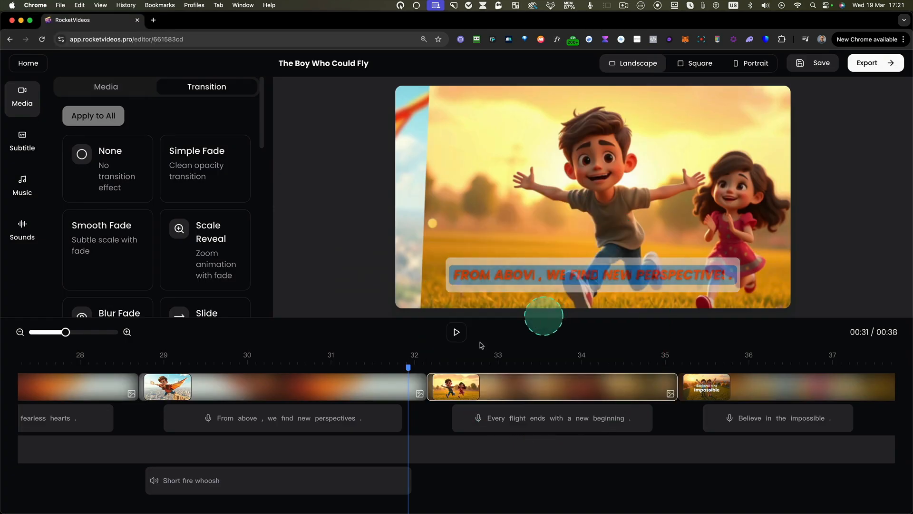
# - Preview the video from about the 6-second mark through the transition into the "Where the earth ends" clip
pyautogui.hscroll(5, 686, 404)
pyautogui.hscroll(-15, 449, 394)
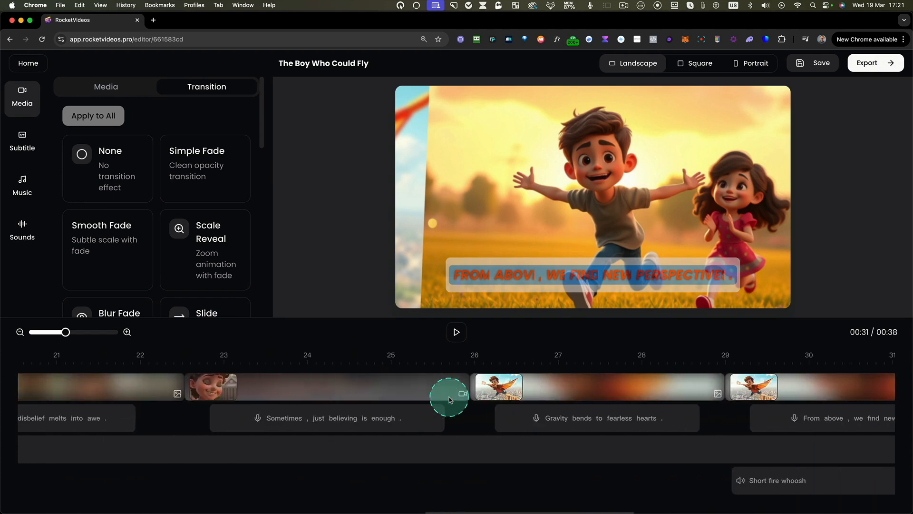
pyautogui.click(286, 372)
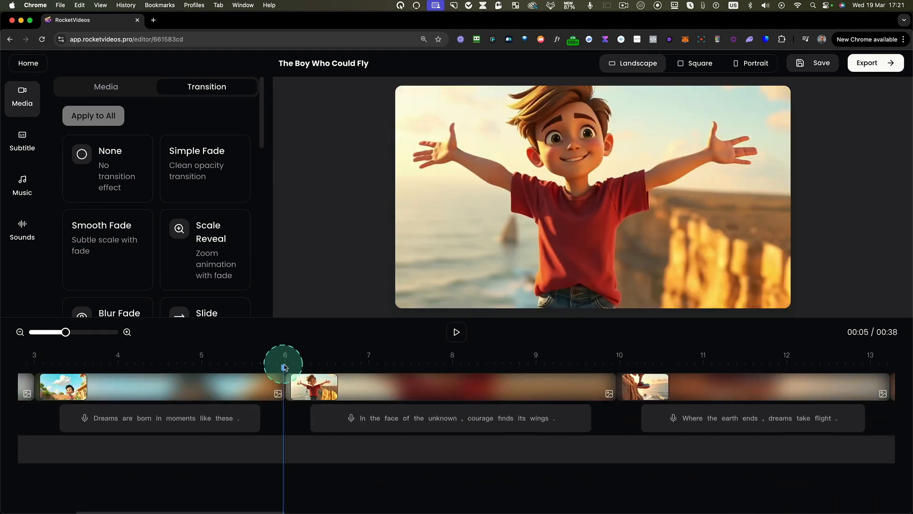
pyautogui.click(457, 332)
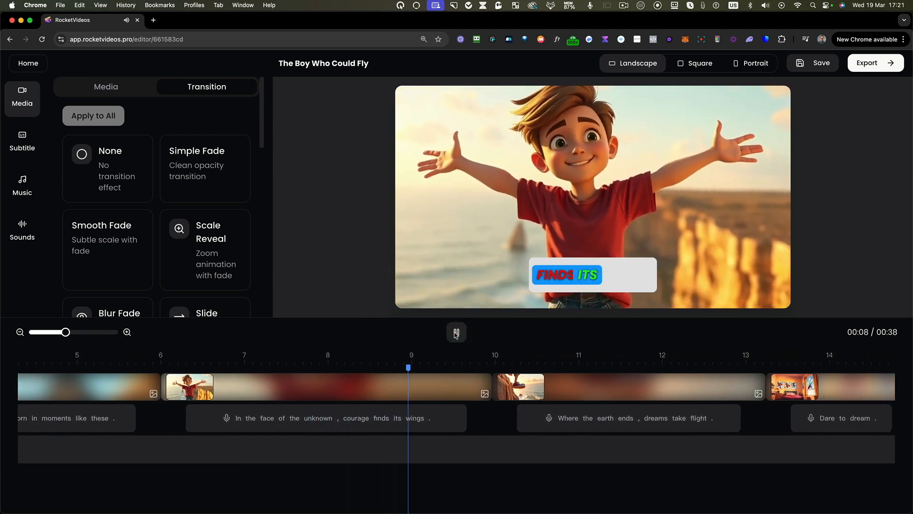
pyautogui.click(506, 142)
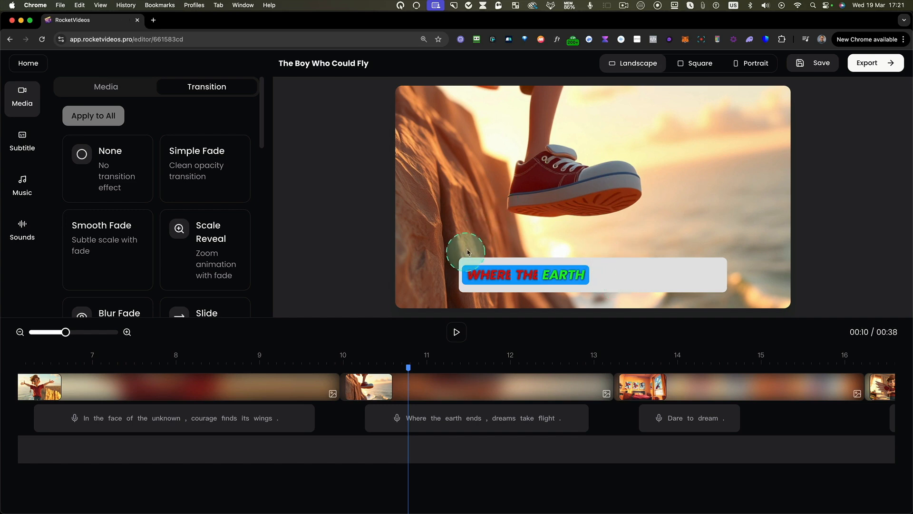
# - Save "The Boy Who Could Fly" project and export the video for rendering
pyautogui.click(814, 63)
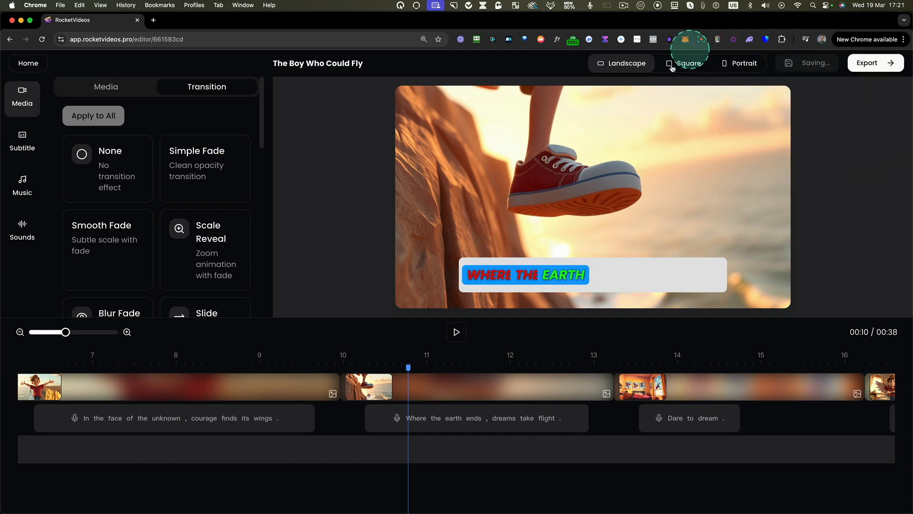
pyautogui.click(874, 60)
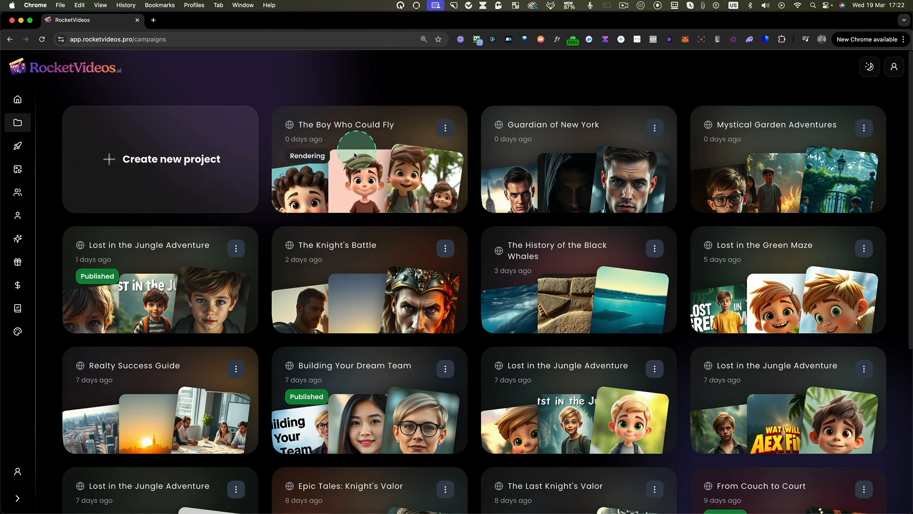
# - View the available project options for "The Boy Who Could Fly" and close them
pyautogui.click(446, 129)
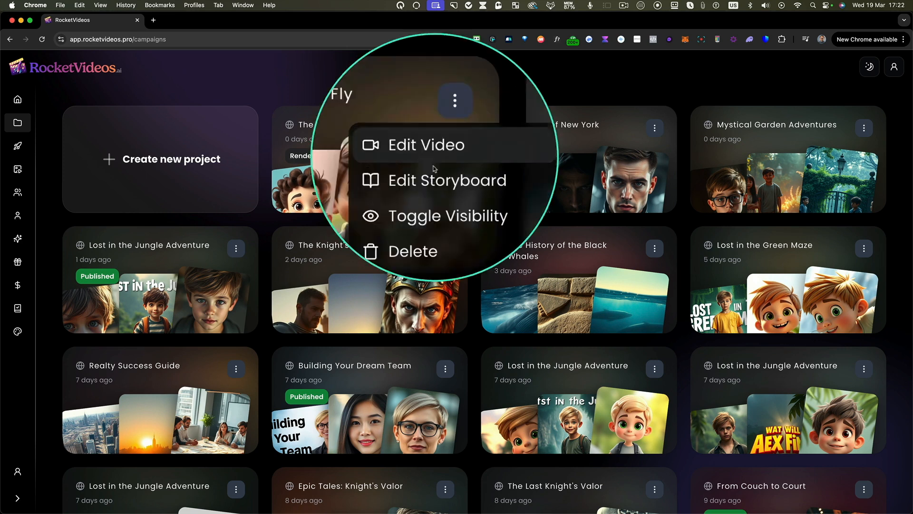
pyautogui.click(414, 92)
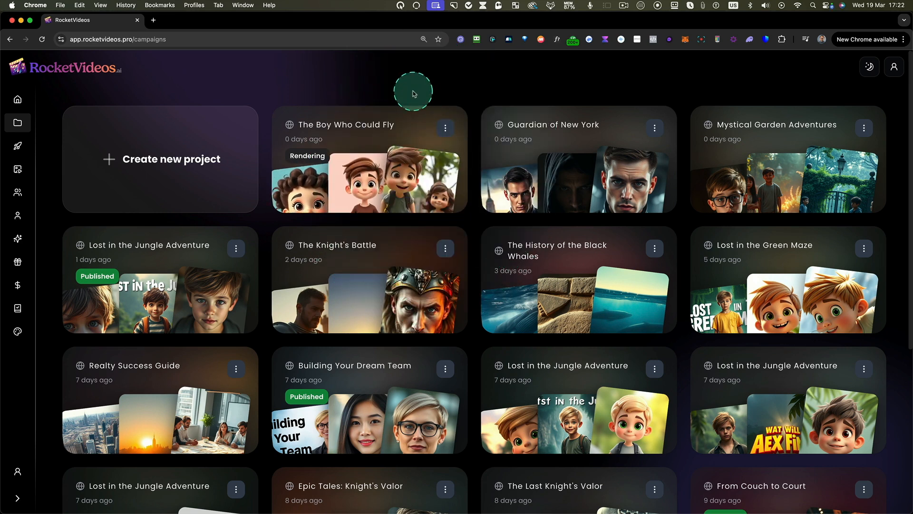